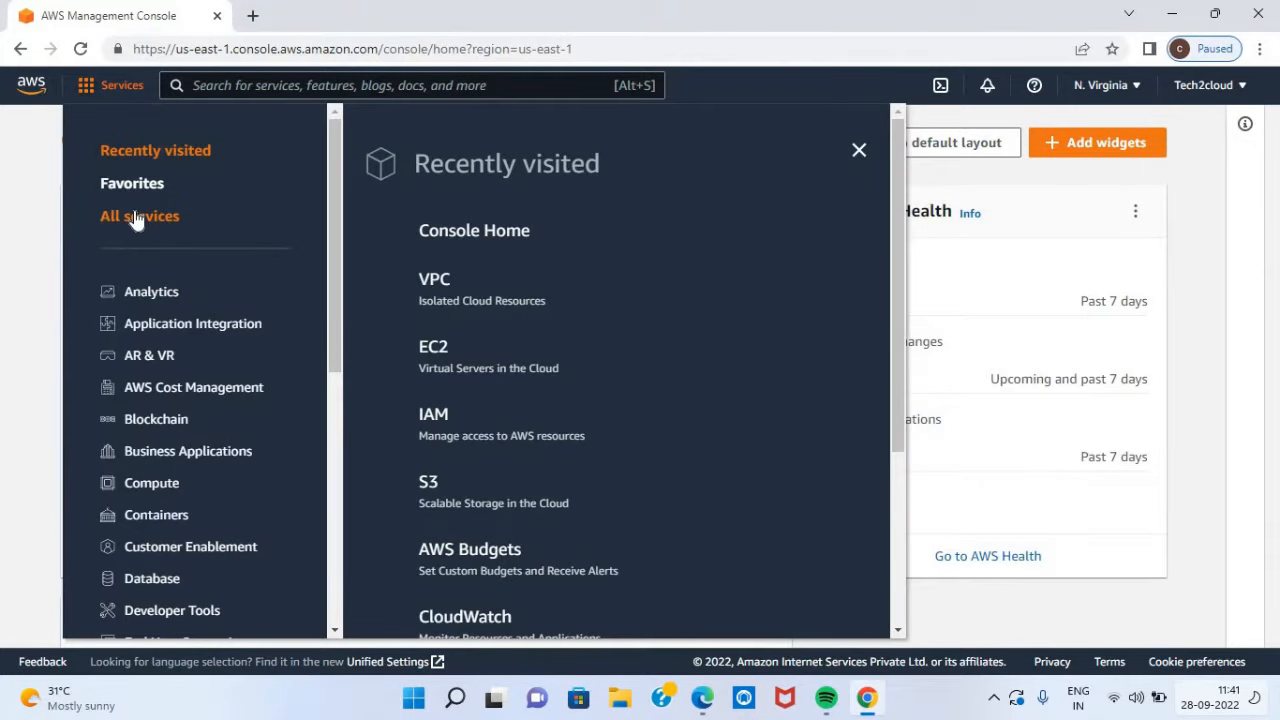
Open the VPC service from the page listing all services by category
left_click(136, 220)
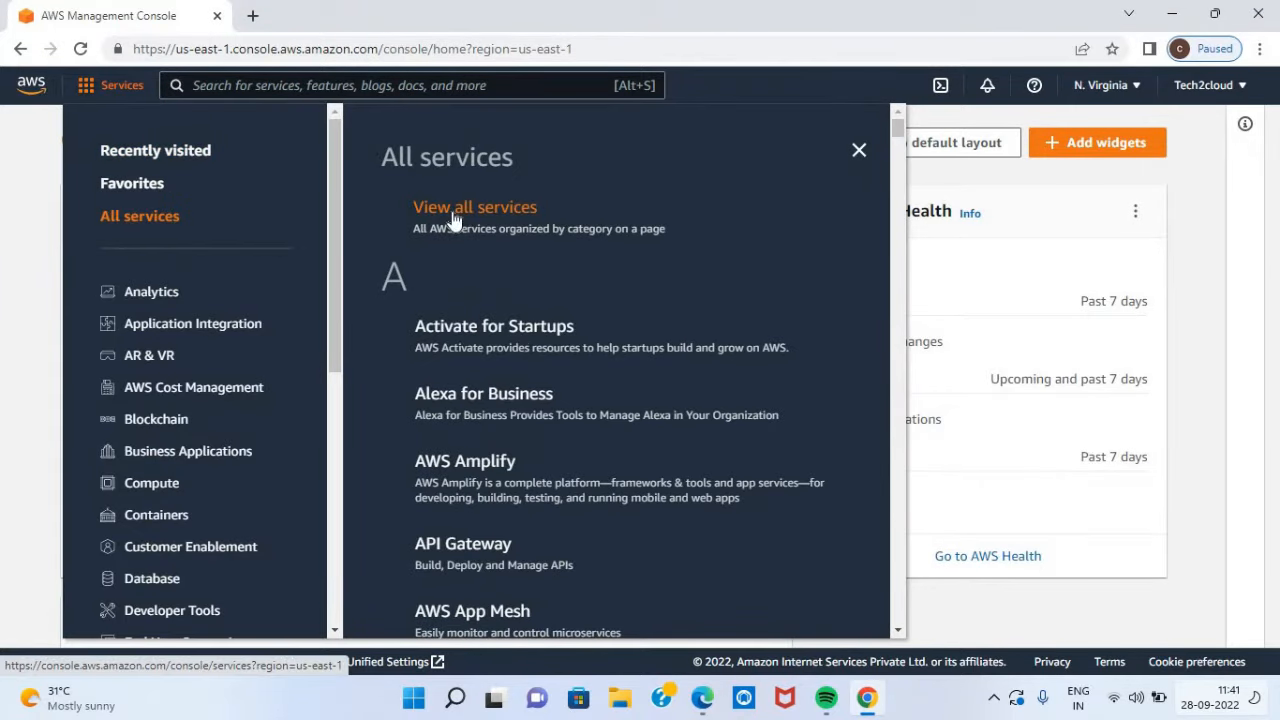
left_click(455, 219)
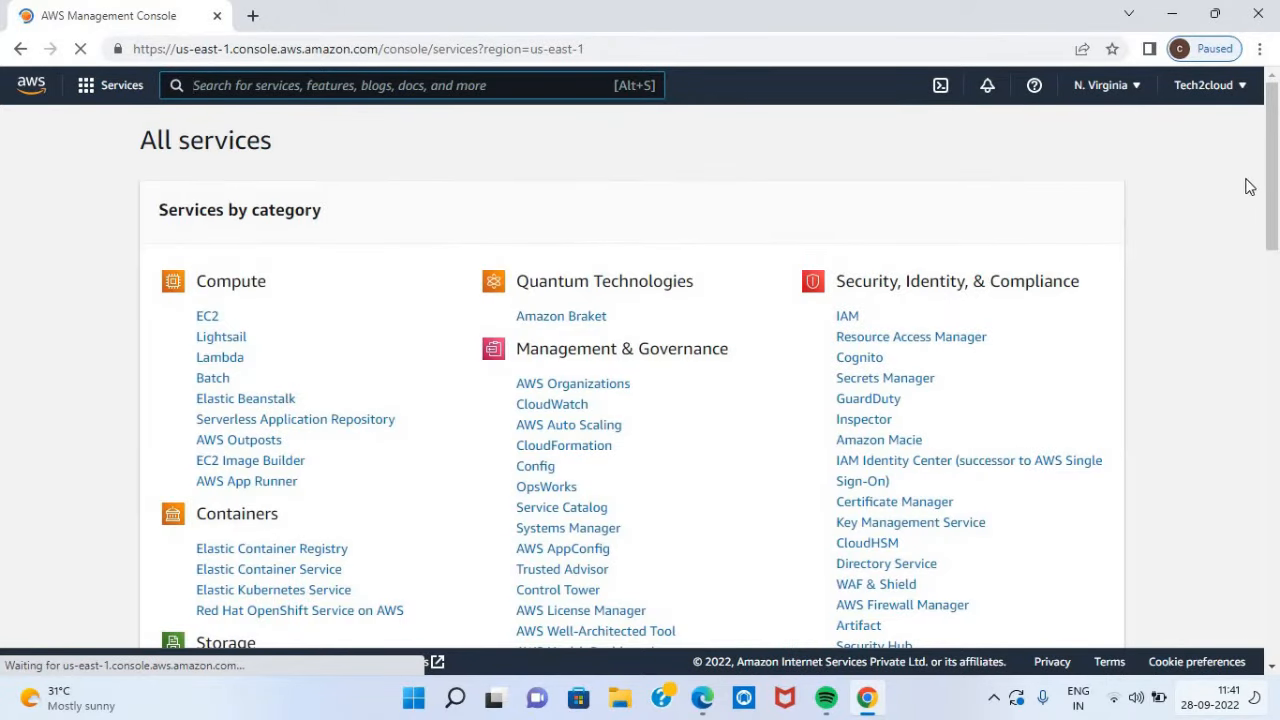
left_click_drag(1275, 205, 1273, 475)
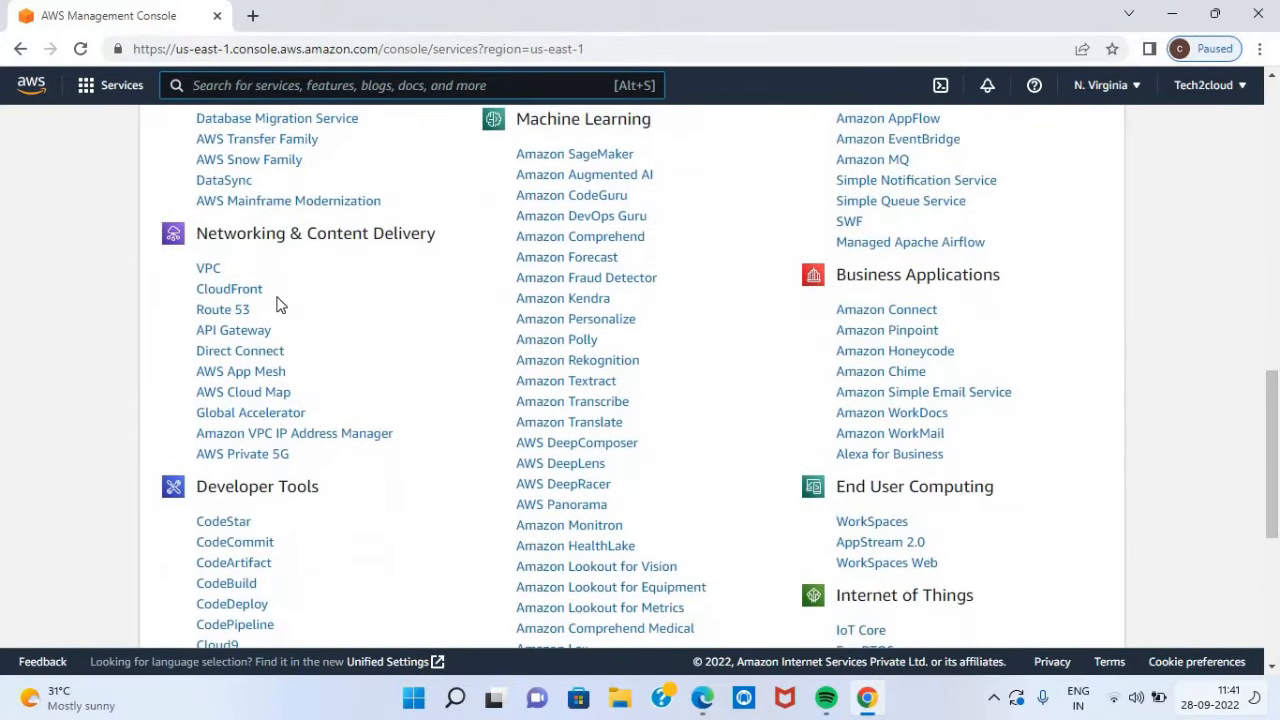
left_click(211, 271)
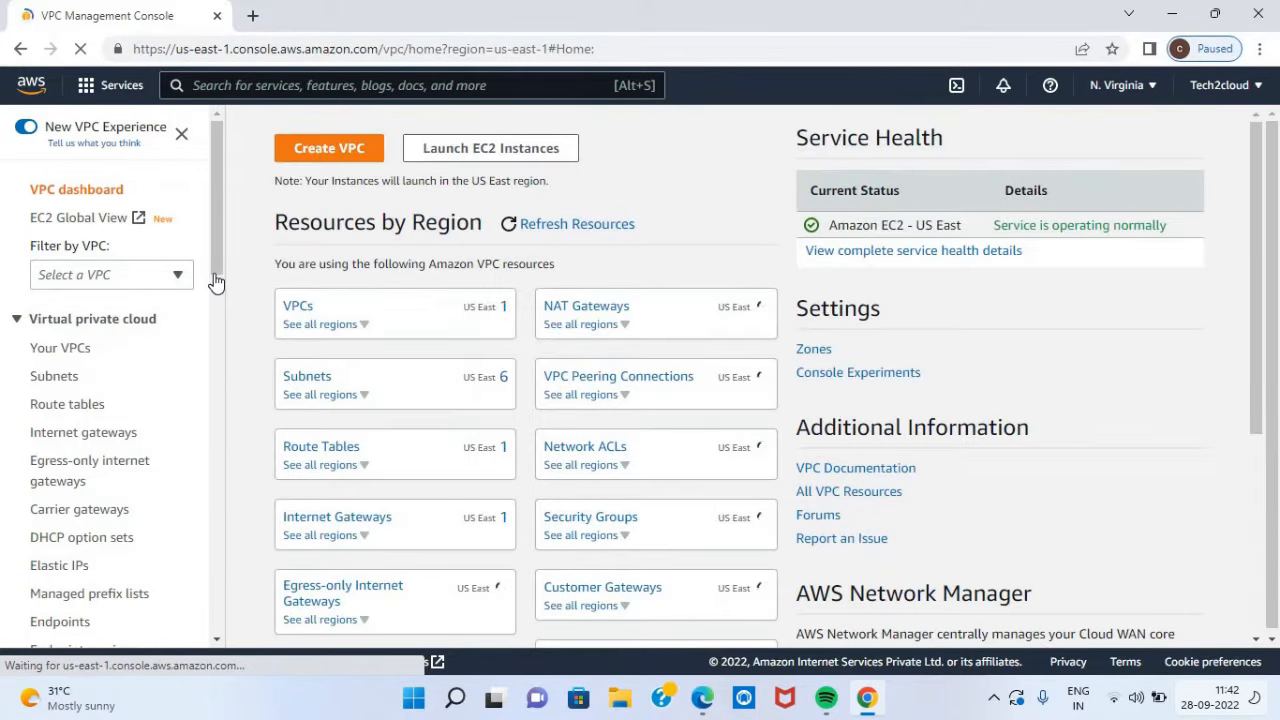
Create a VPC named vpc1 with the IPv4 CIDR block 10.0.0.0/16
left_click(63, 349)
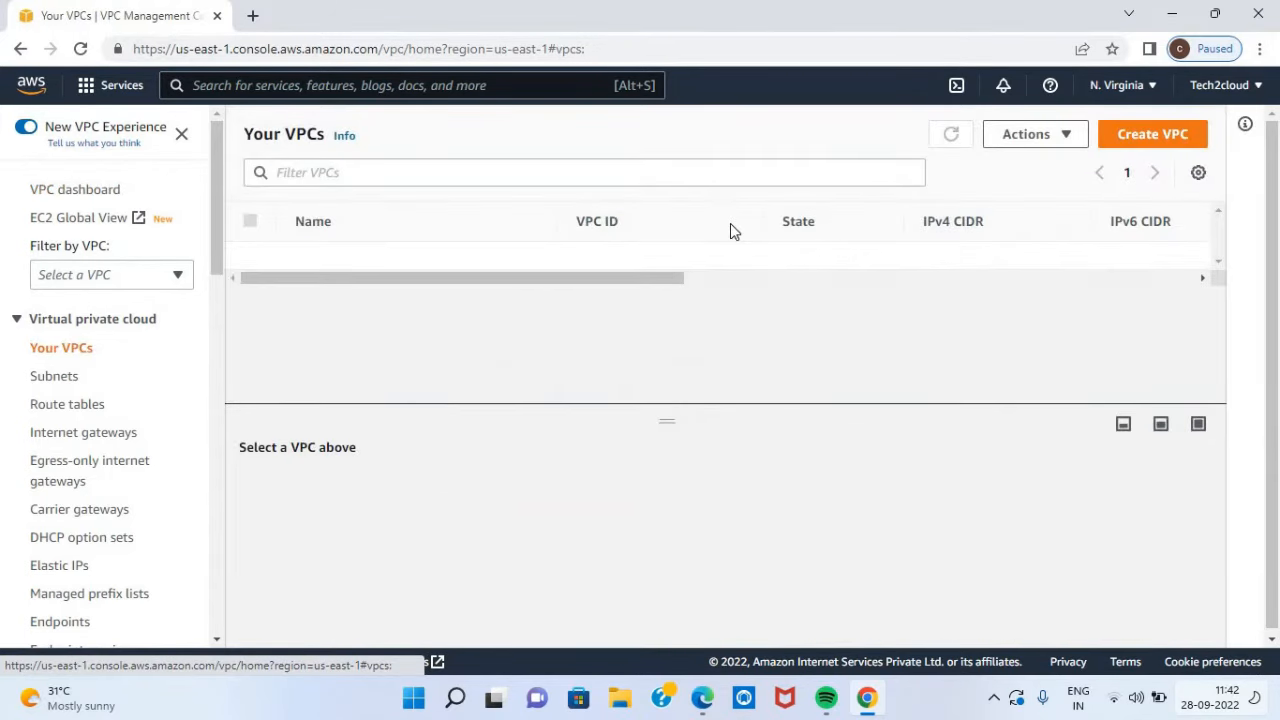
left_click(1128, 145)
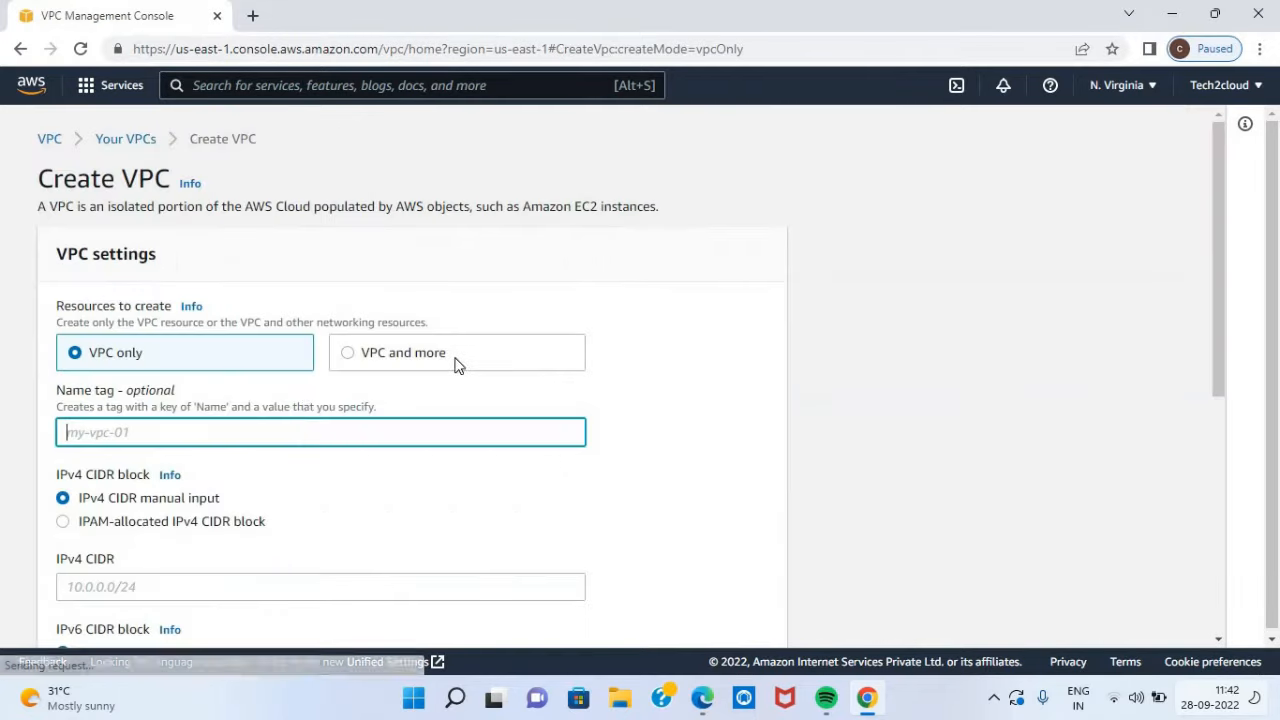
left_click(213, 437)
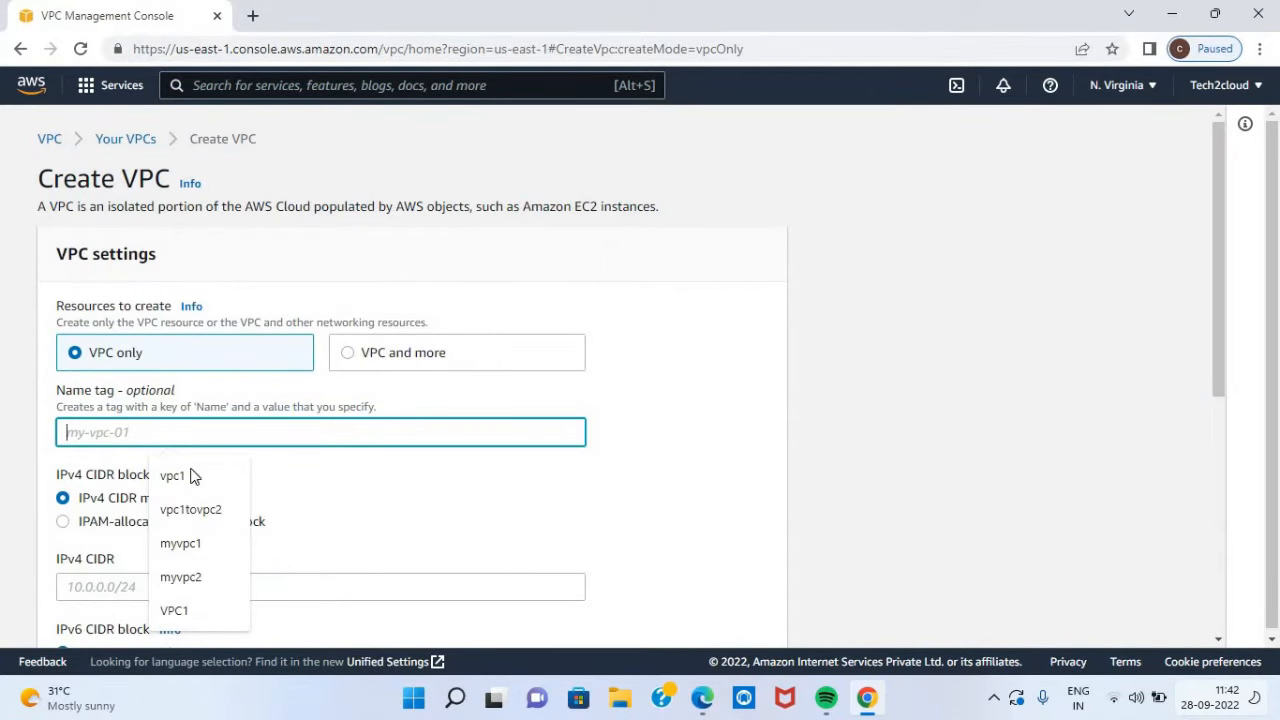
left_click(193, 476)
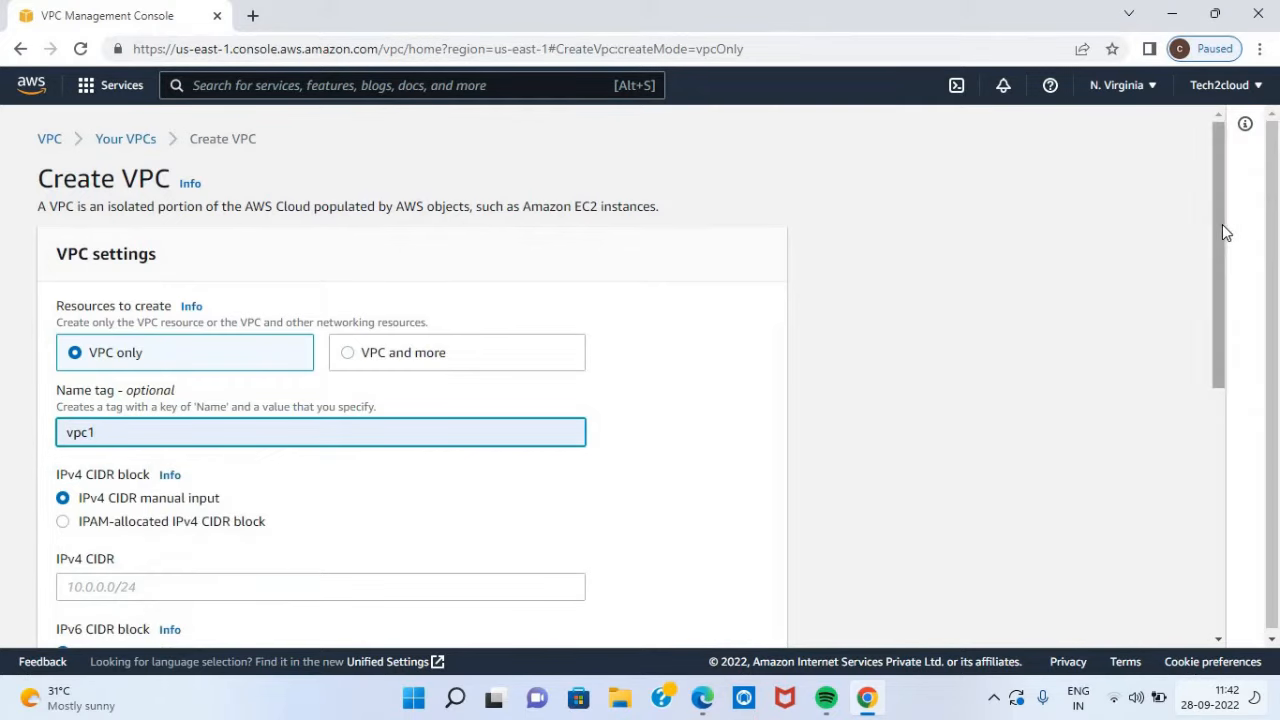
left_click_drag(1222, 224, 1219, 290)
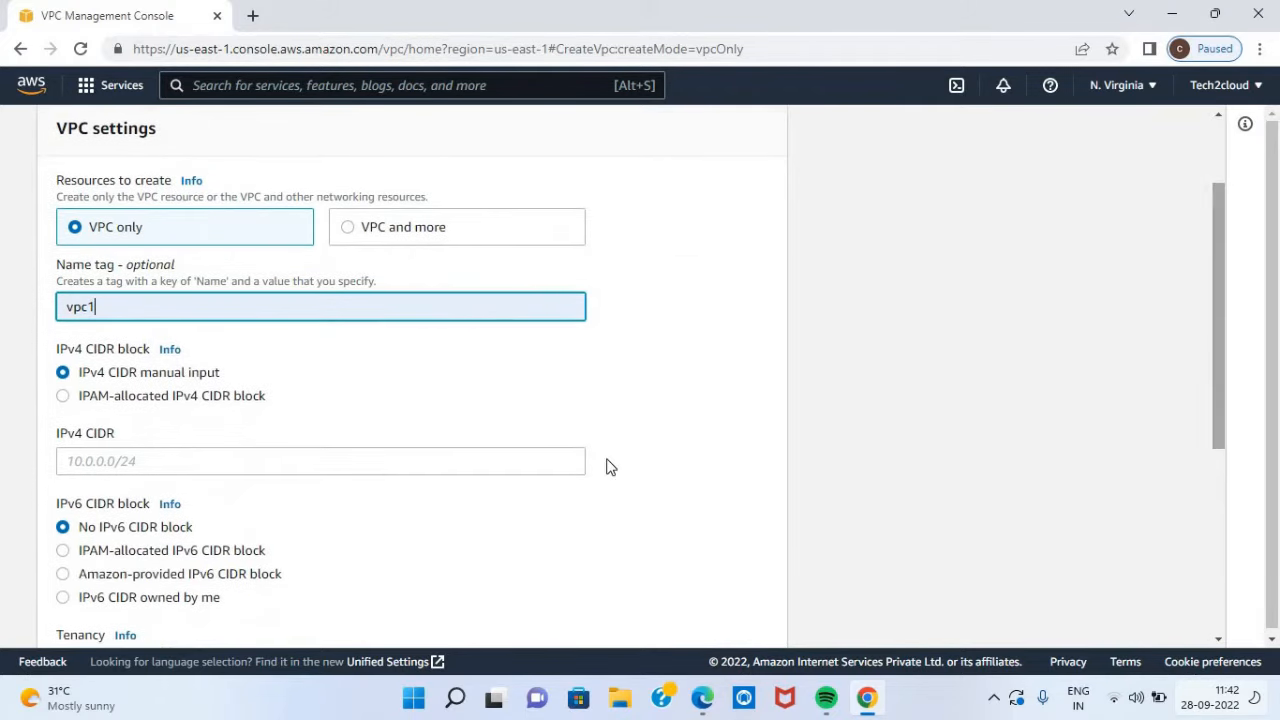
left_click(297, 469)
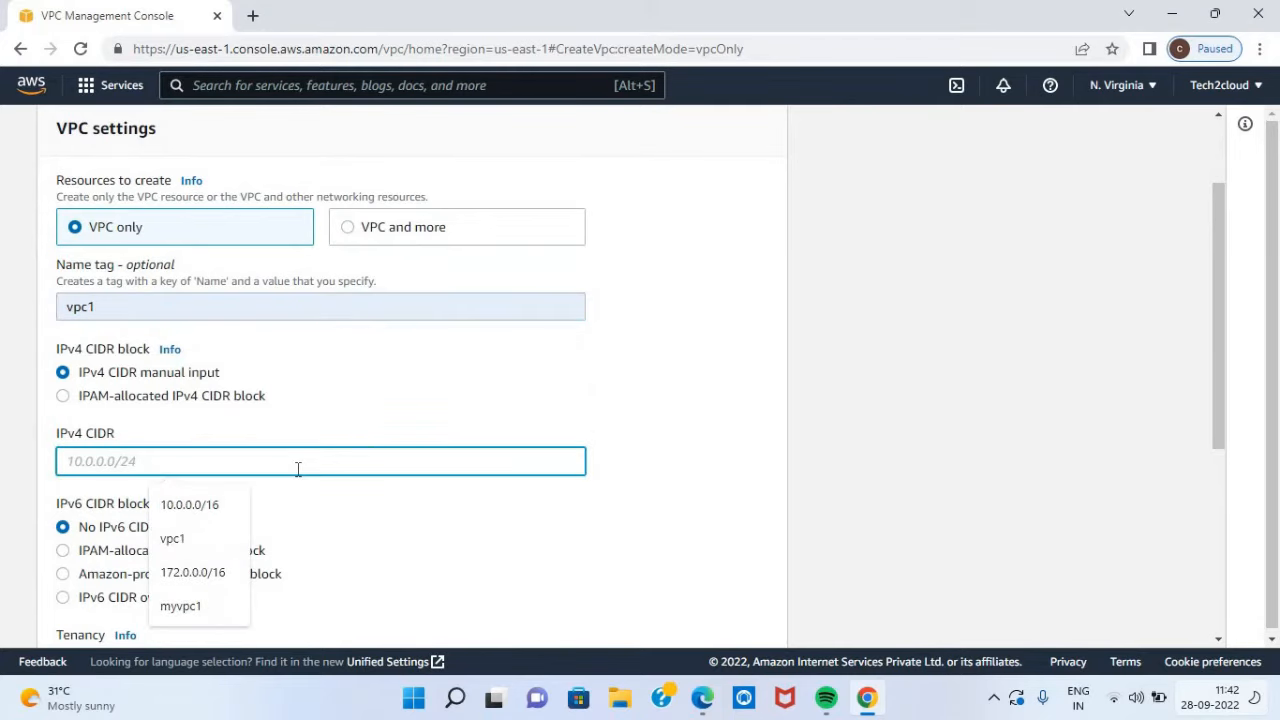
left_click(240, 506)
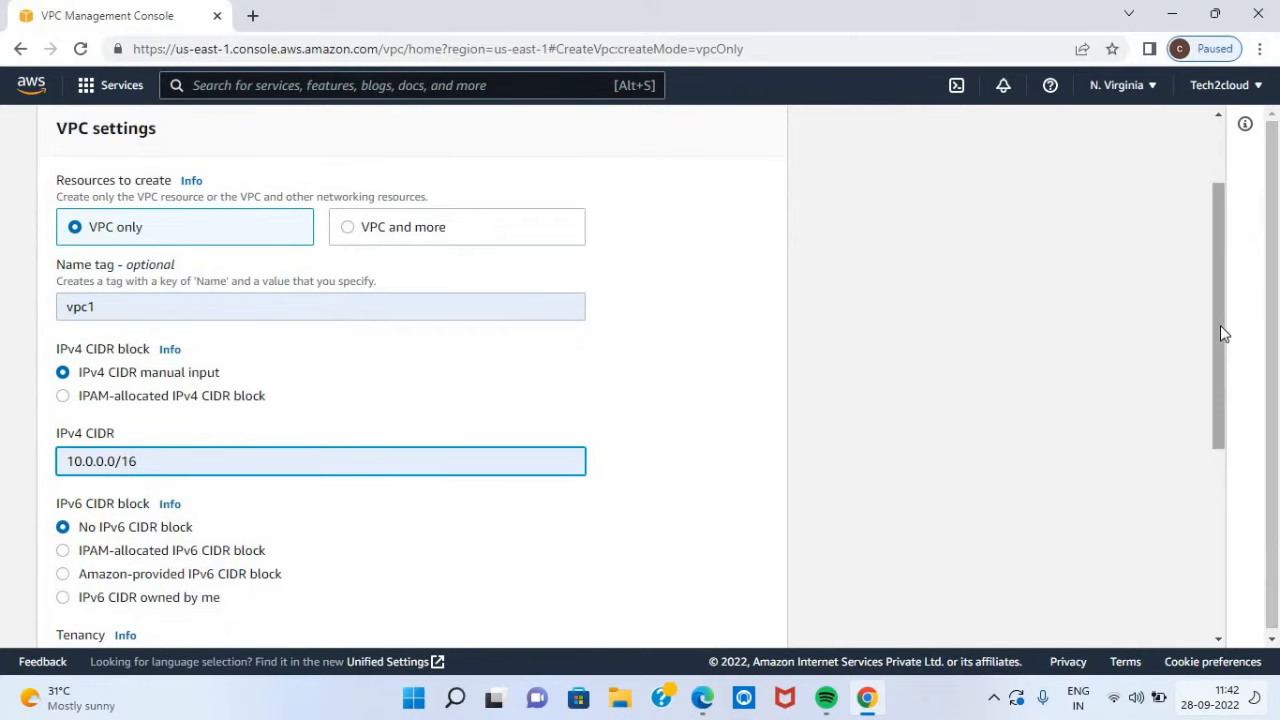
left_click_drag(1217, 332, 1229, 540)
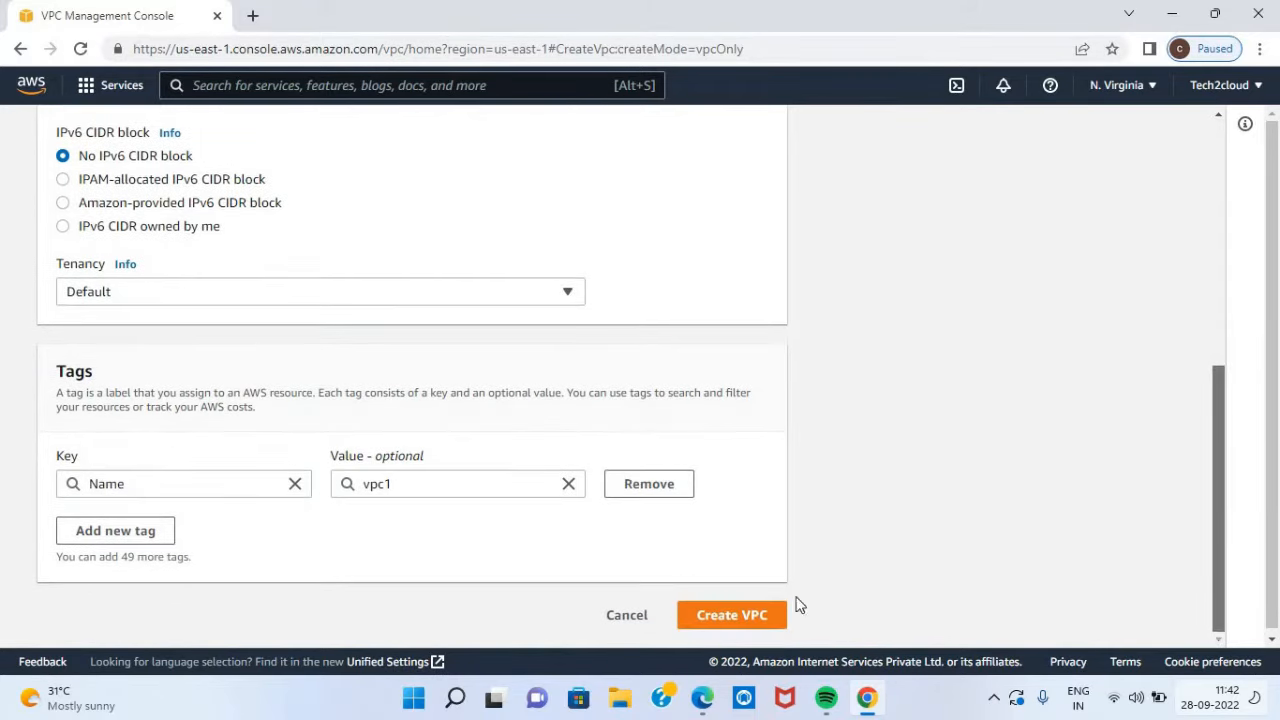
left_click(740, 617)
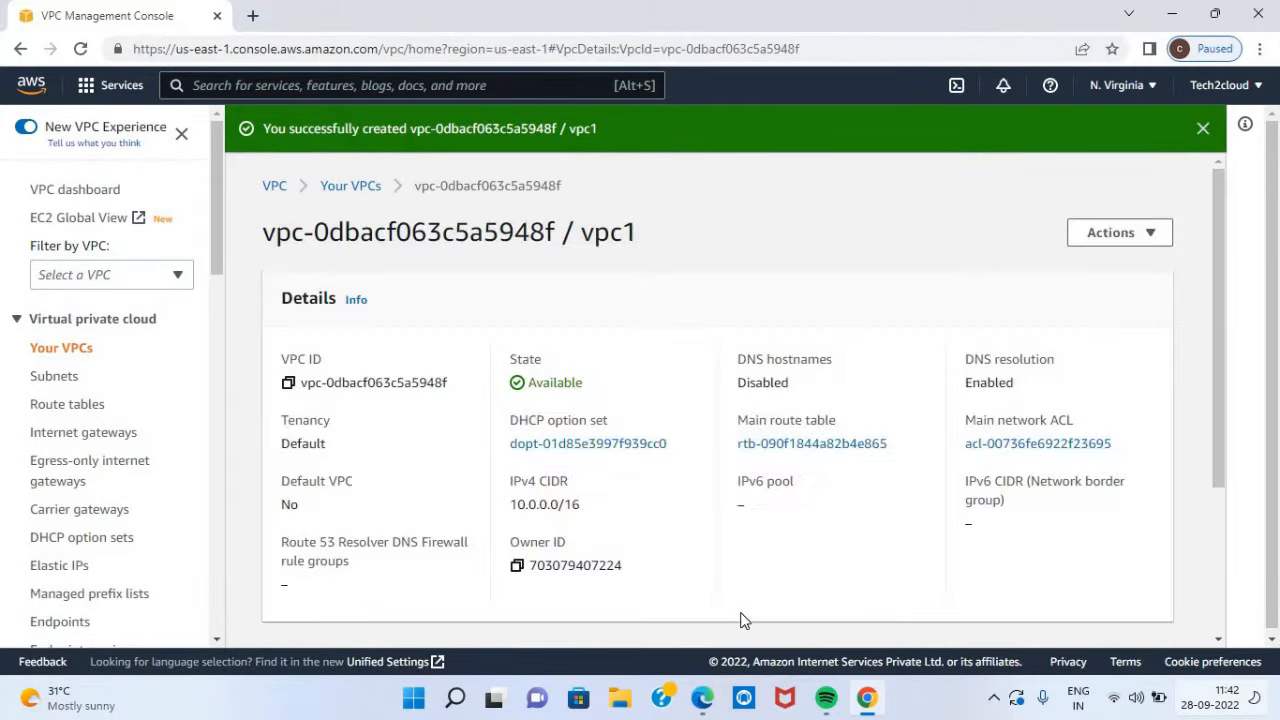
Start a new subnet in the vpc1 VPC and name it subnet1
left_click(62, 379)
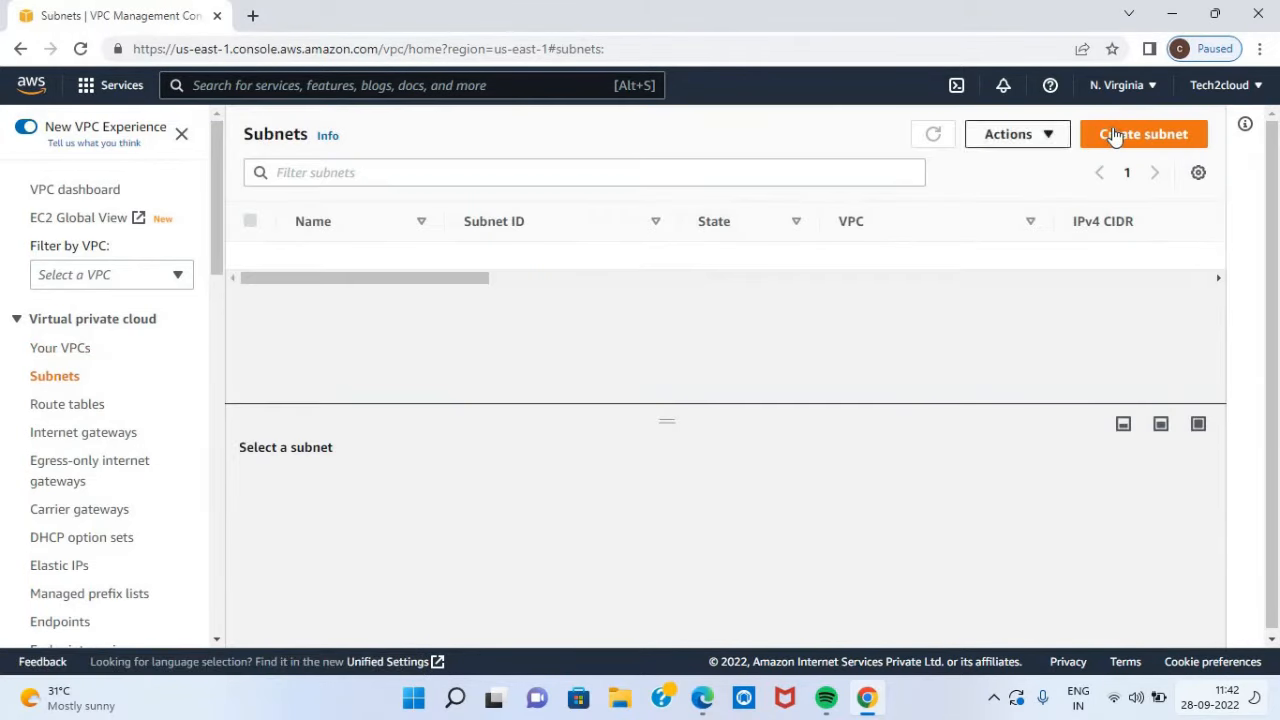
left_click(1113, 137)
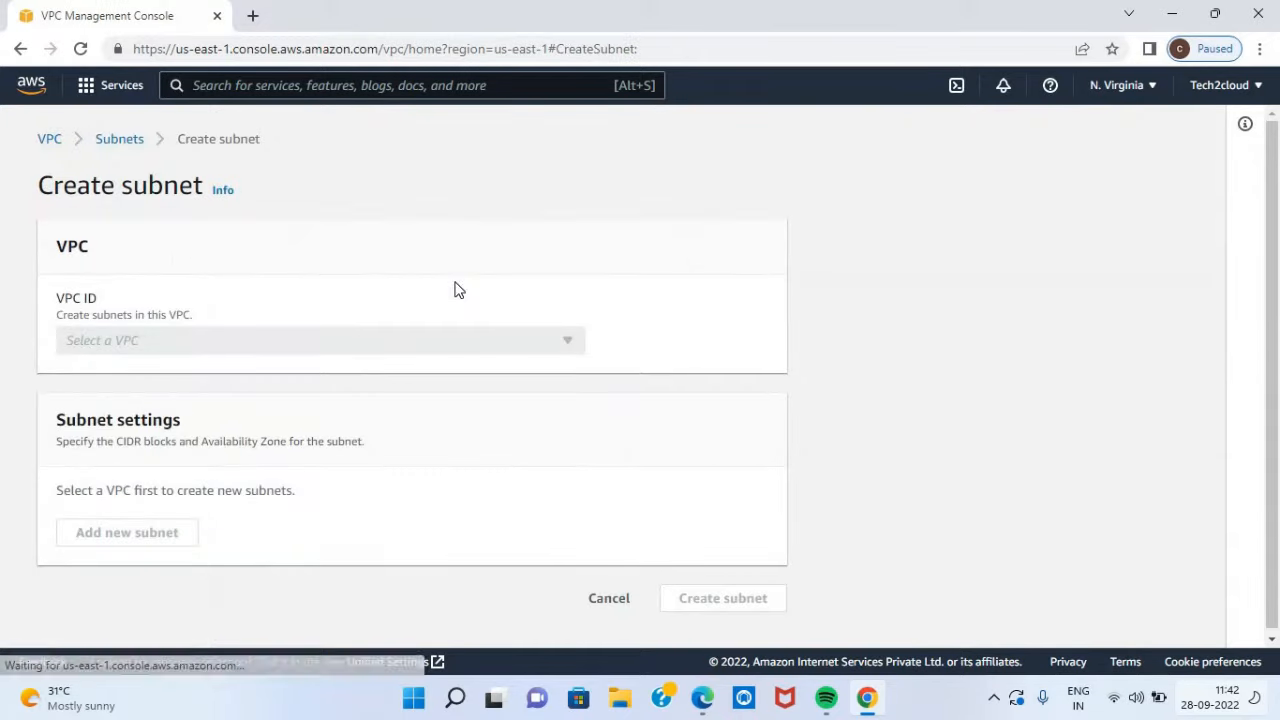
left_click(304, 351)
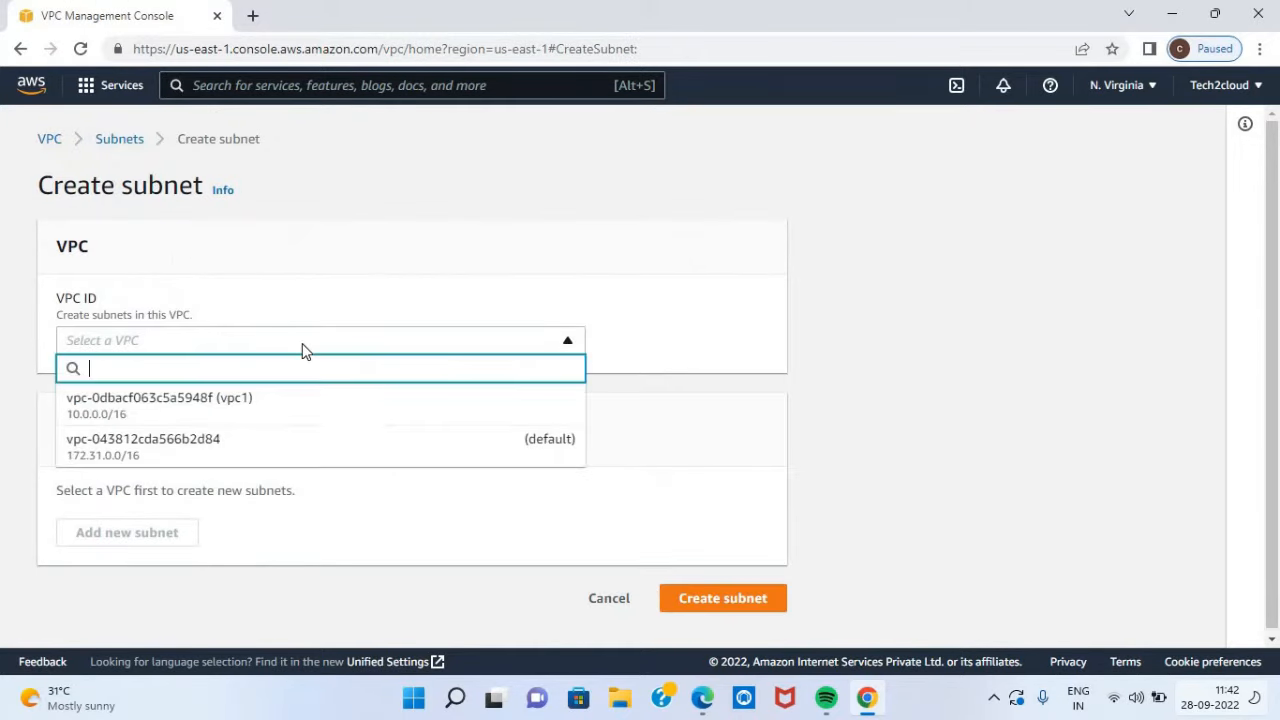
left_click(204, 405)
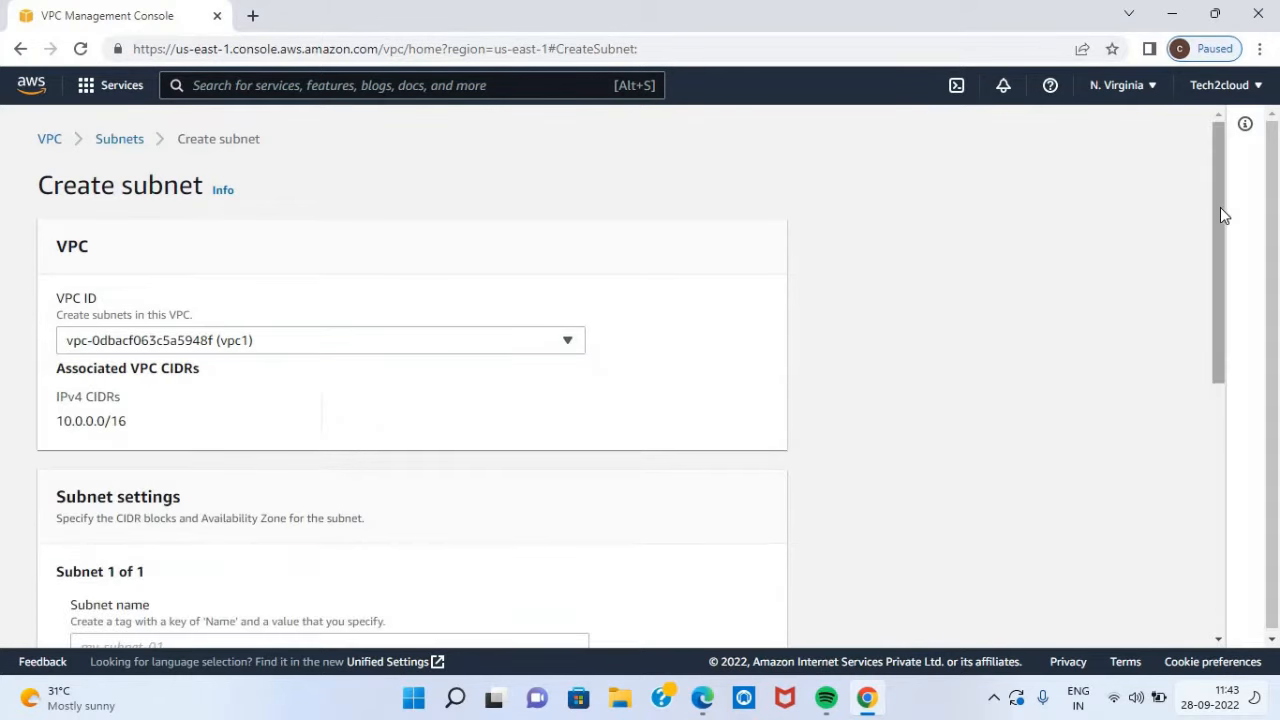
left_click_drag(1220, 207, 1211, 322)
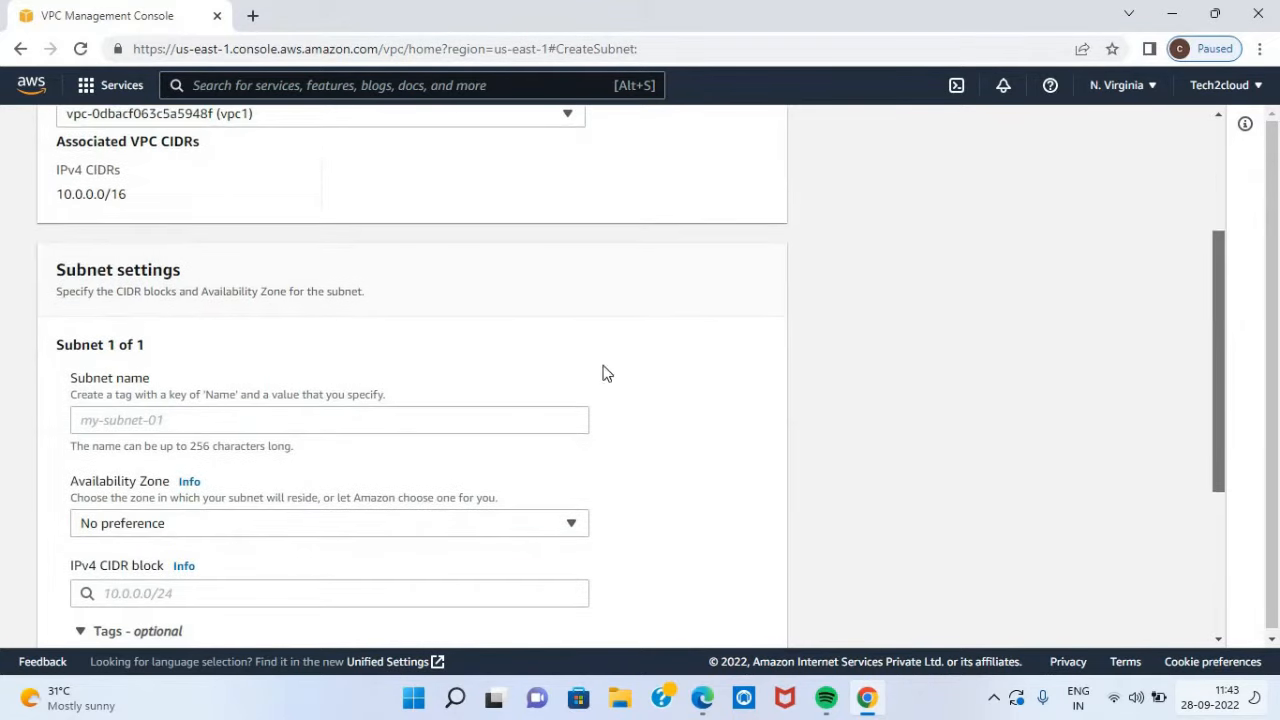
left_click(158, 425)
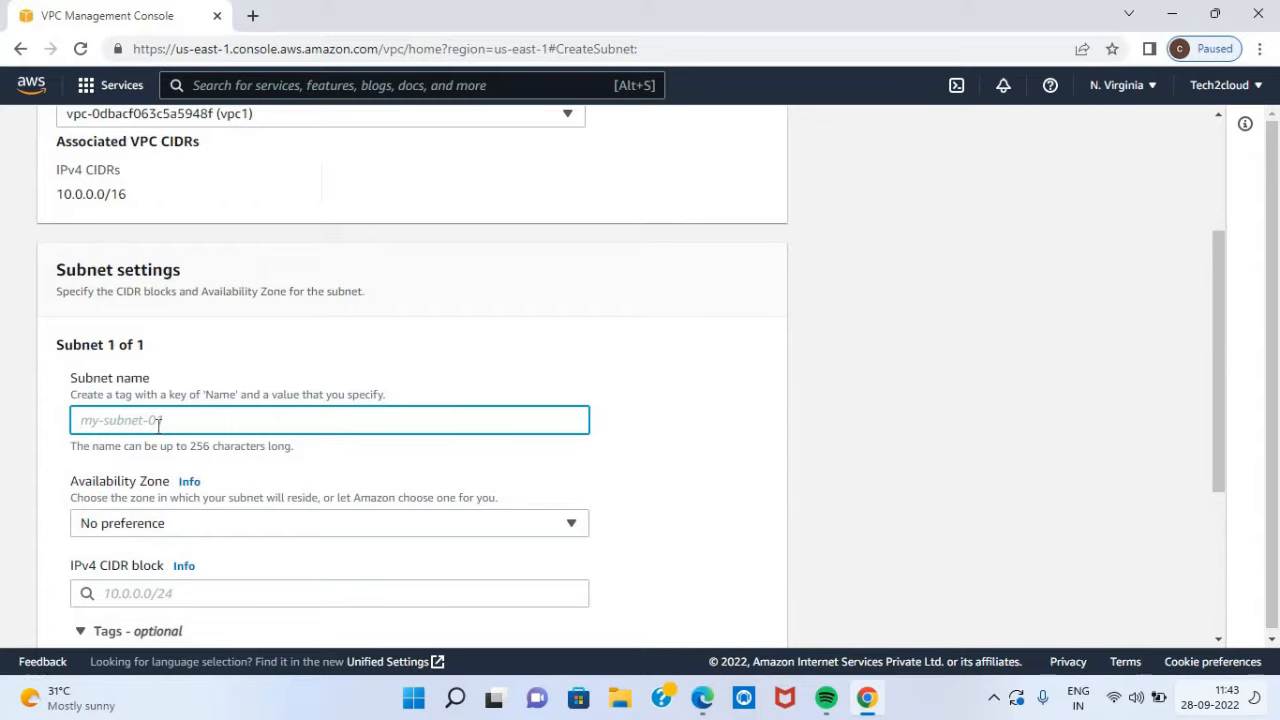
type("subnet1")
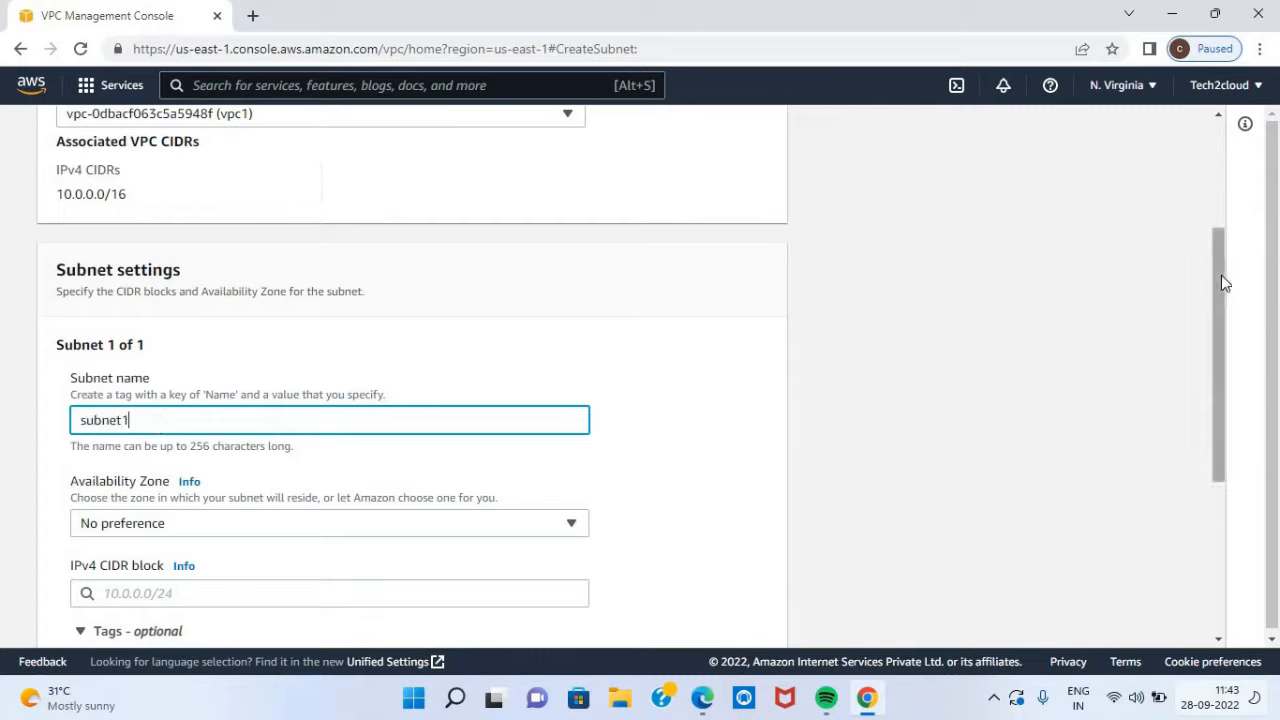
Set subnet1's IPv4 CIDR block to 10.0.0.0/24 and create the subnet
scroll(1210, 305, "down", 1)
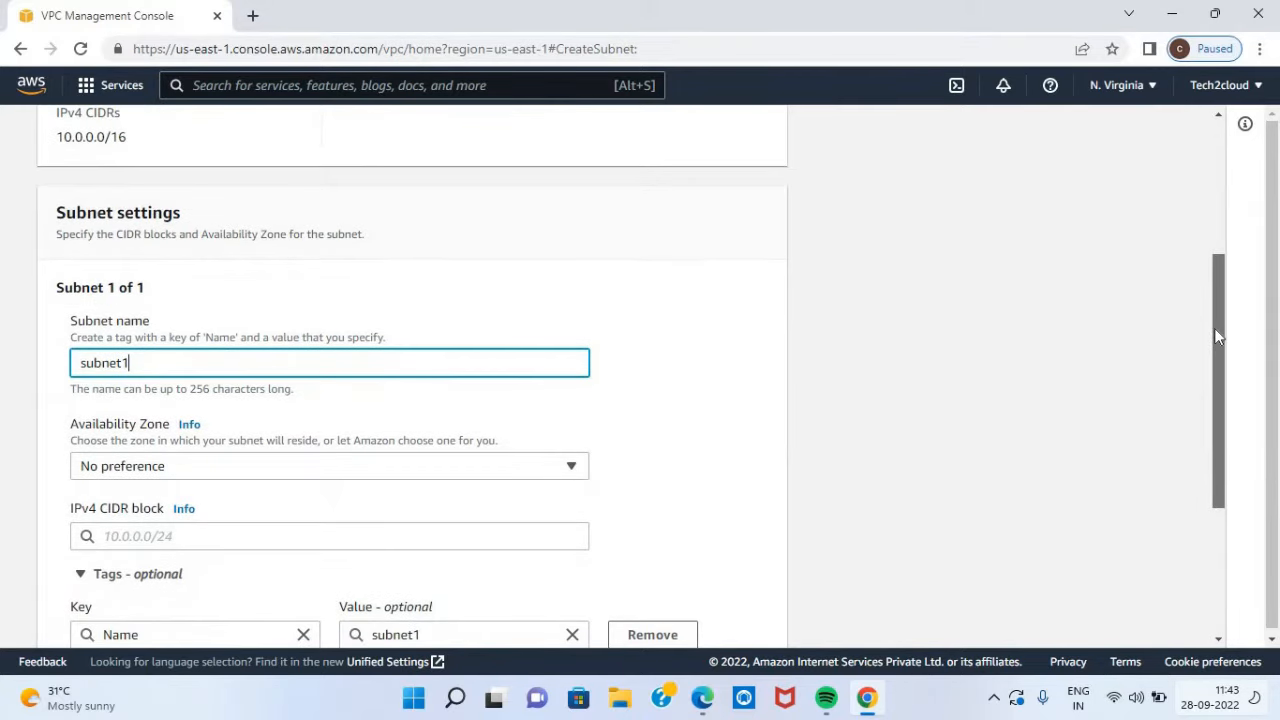
scroll(1214, 340, "down", 3)
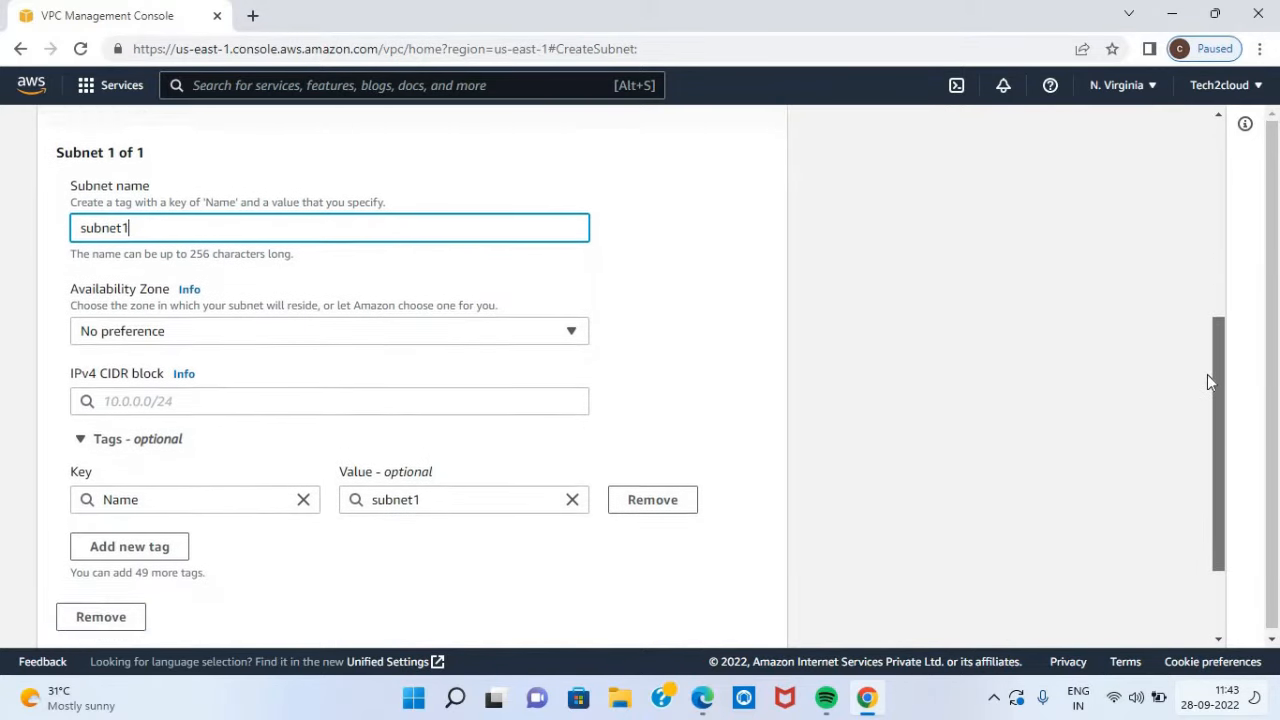
left_click_drag(1207, 374, 1206, 381)
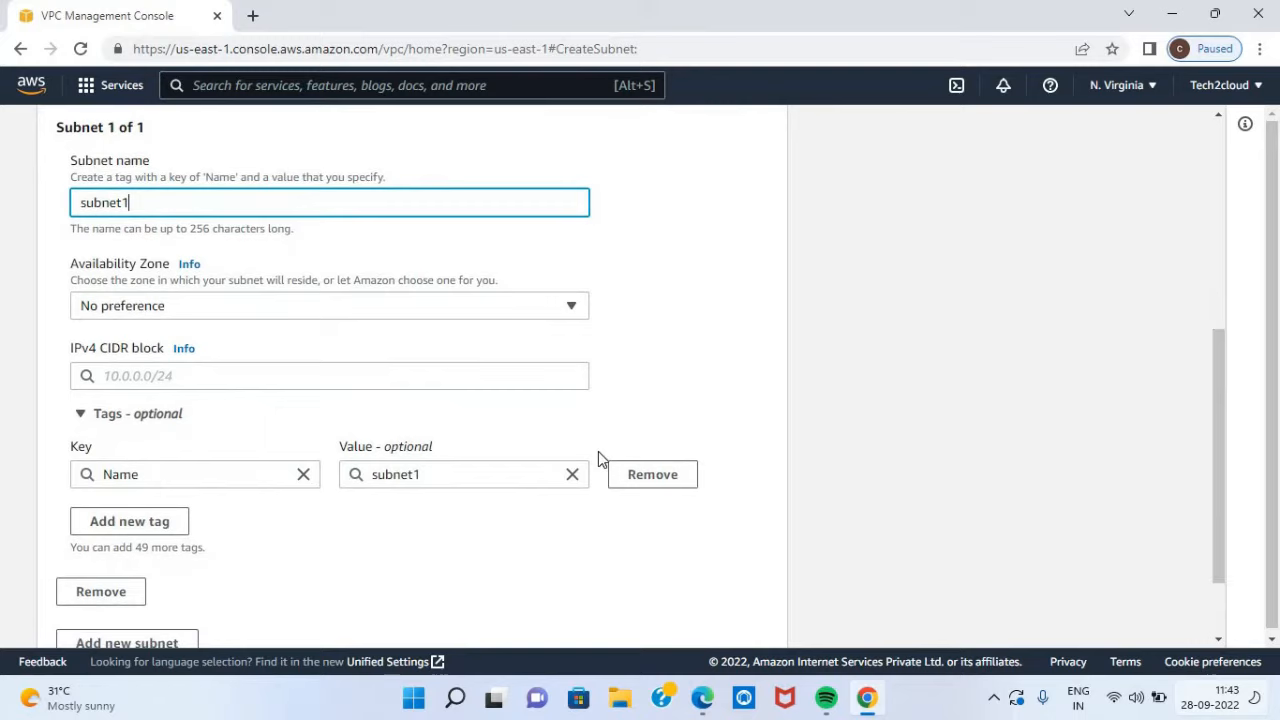
left_click(236, 380)
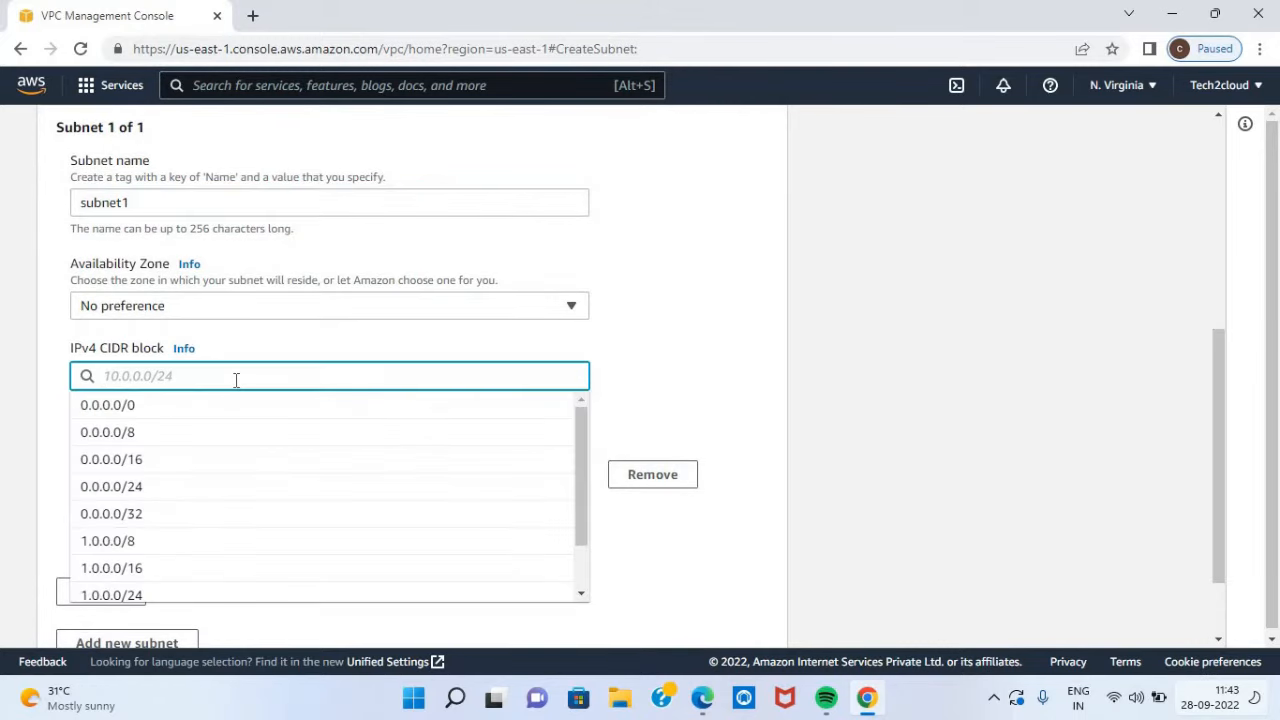
type("10")
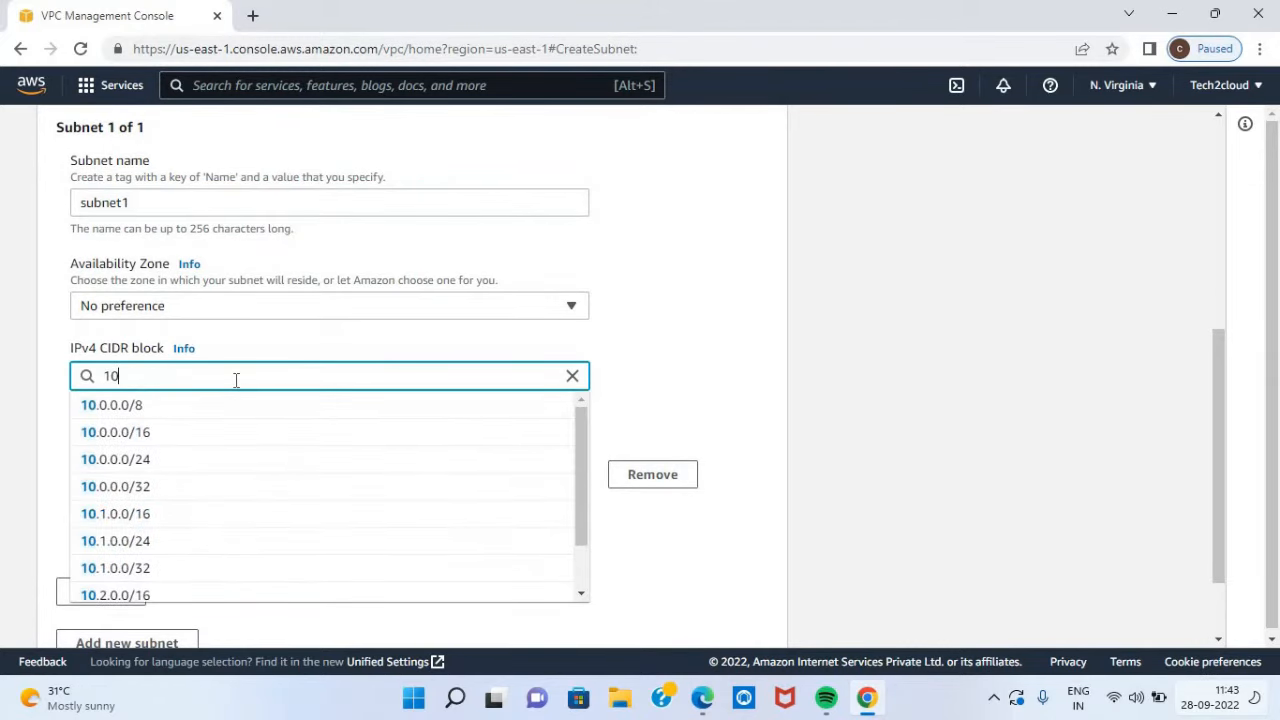
type(".0.0.0")
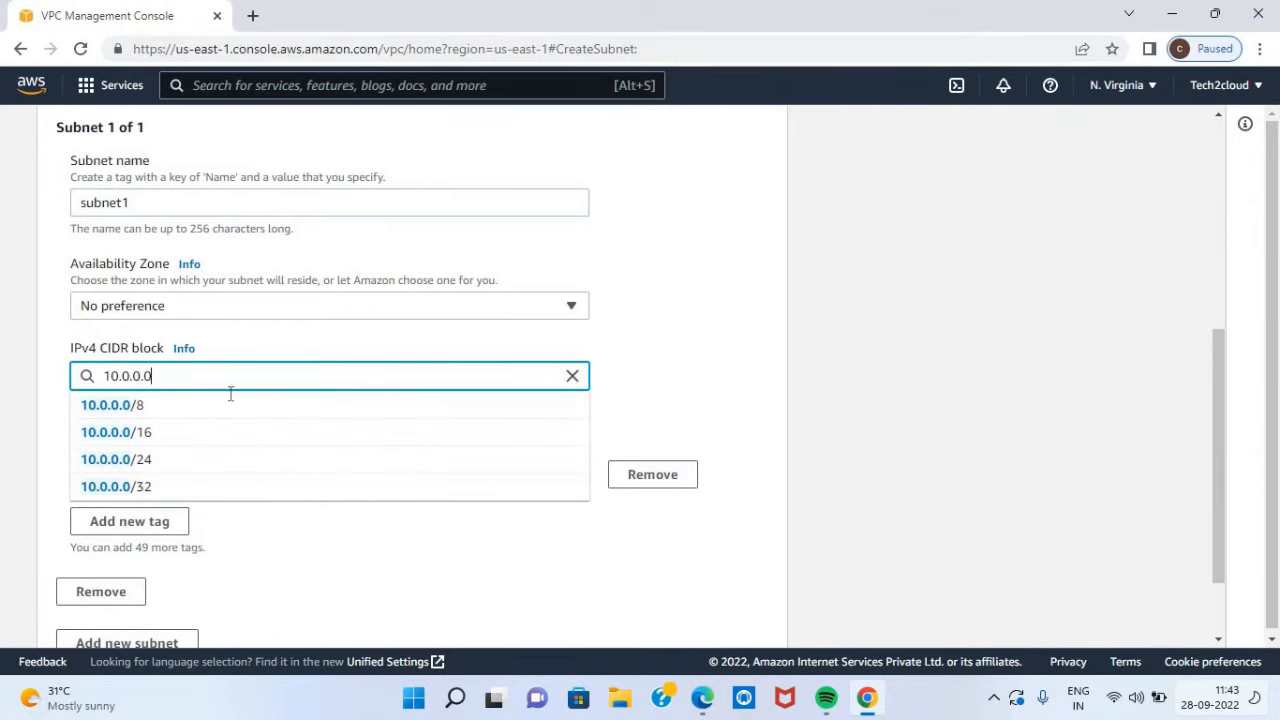
left_click(206, 459)
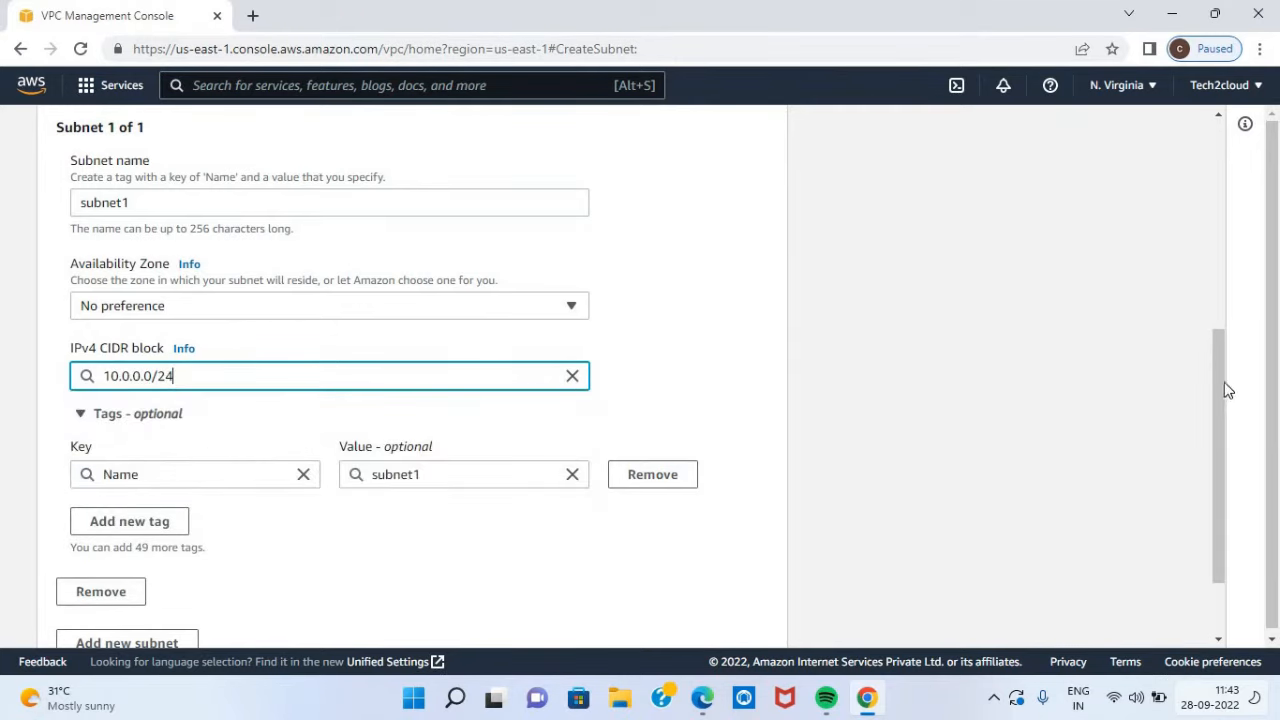
scroll(1217, 381, "down", 2)
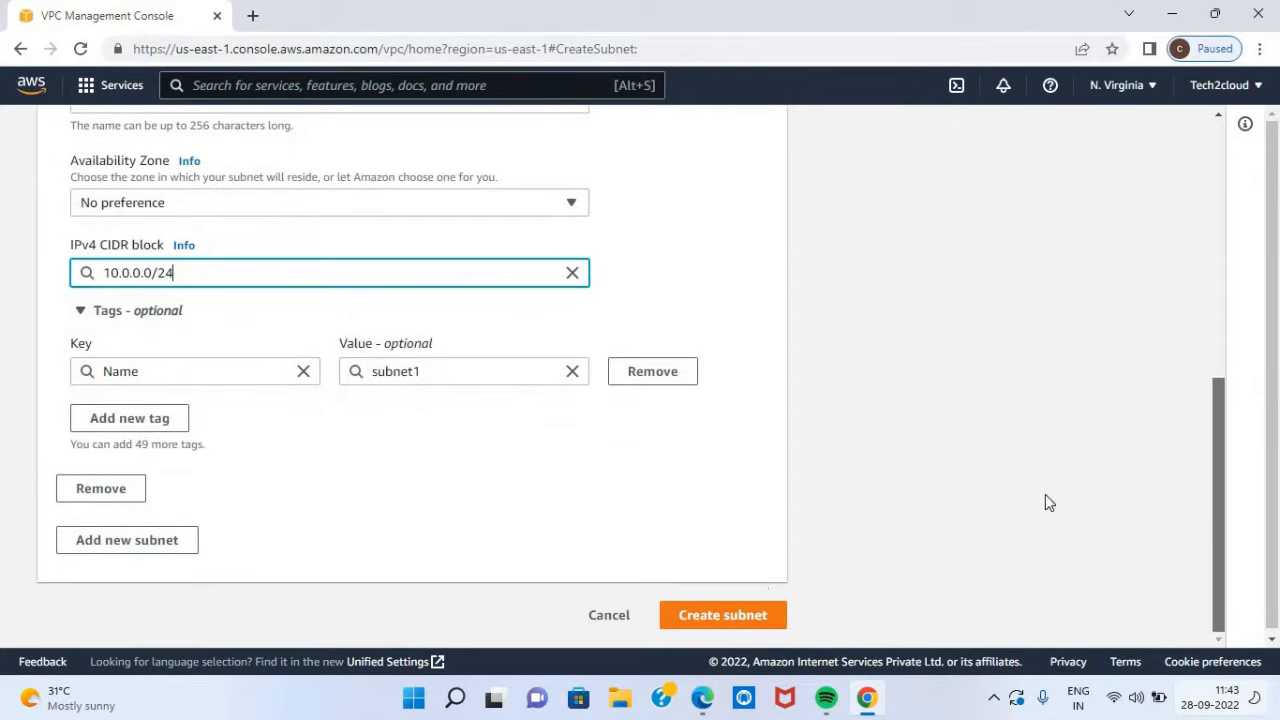
left_click(700, 617)
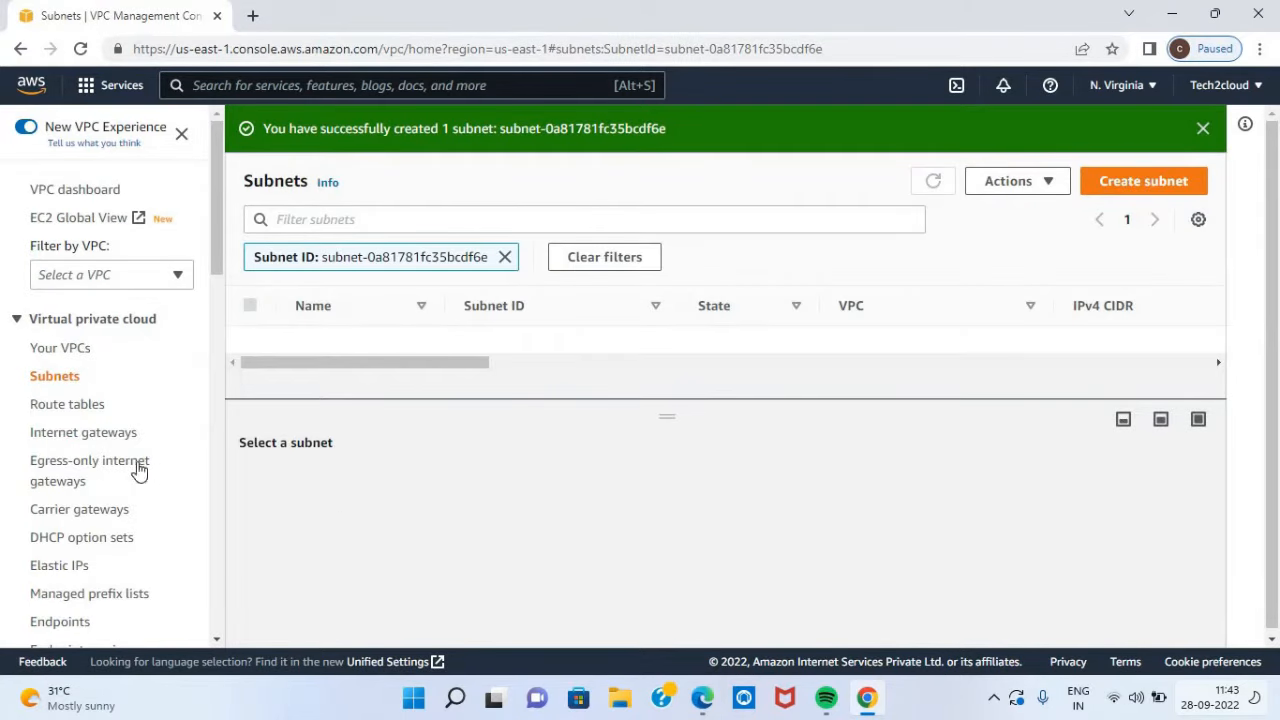
Create an internet gateway with the name tag igw1
left_click(100, 438)
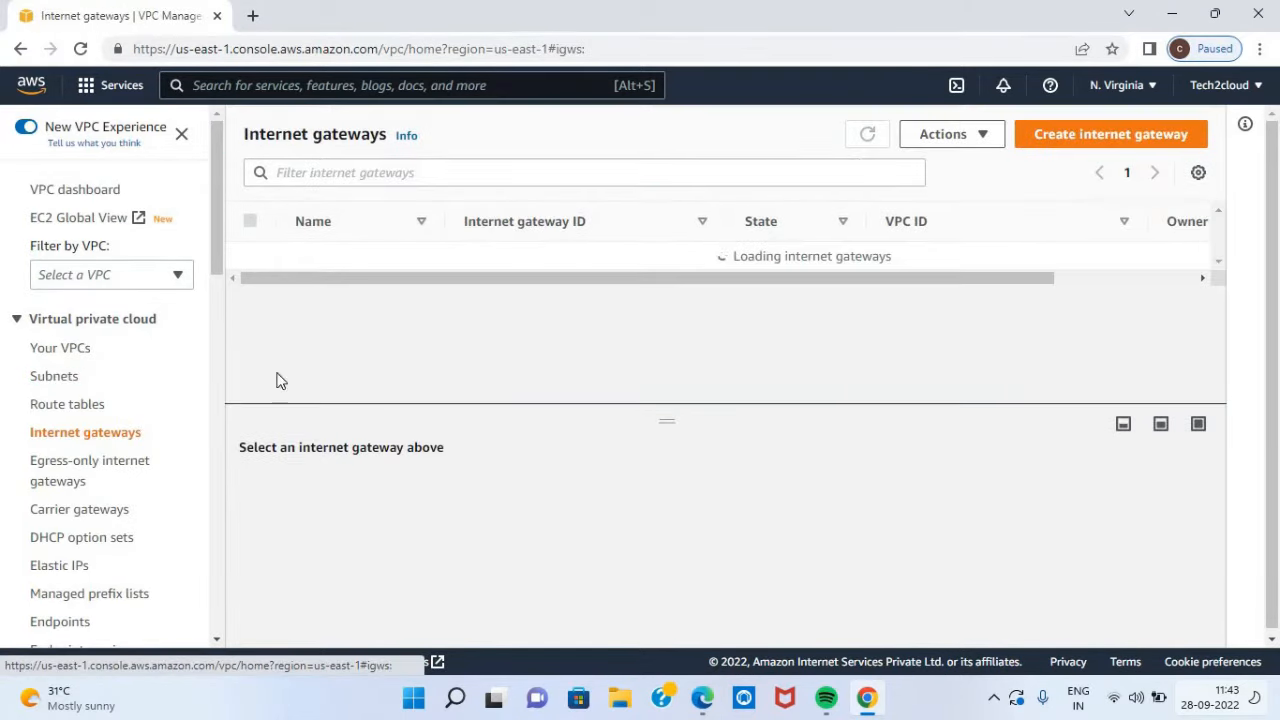
left_click(1050, 147)
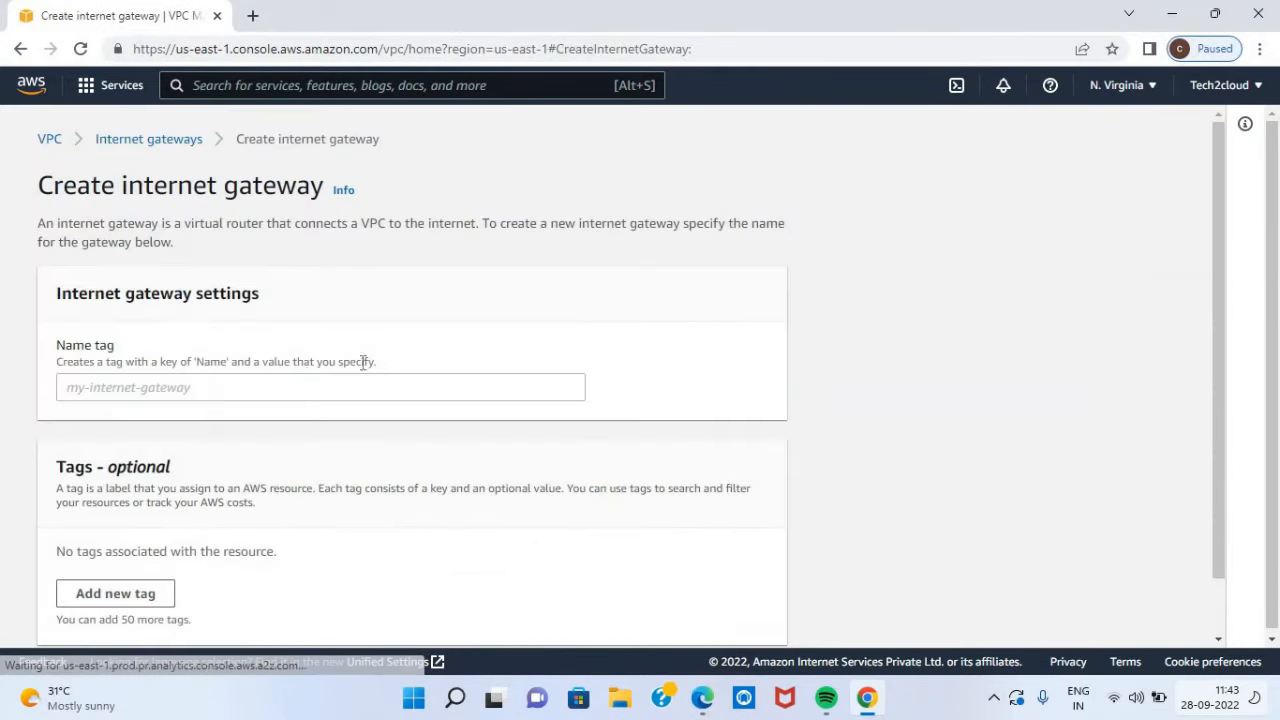
left_click(304, 385)
left_click(178, 433)
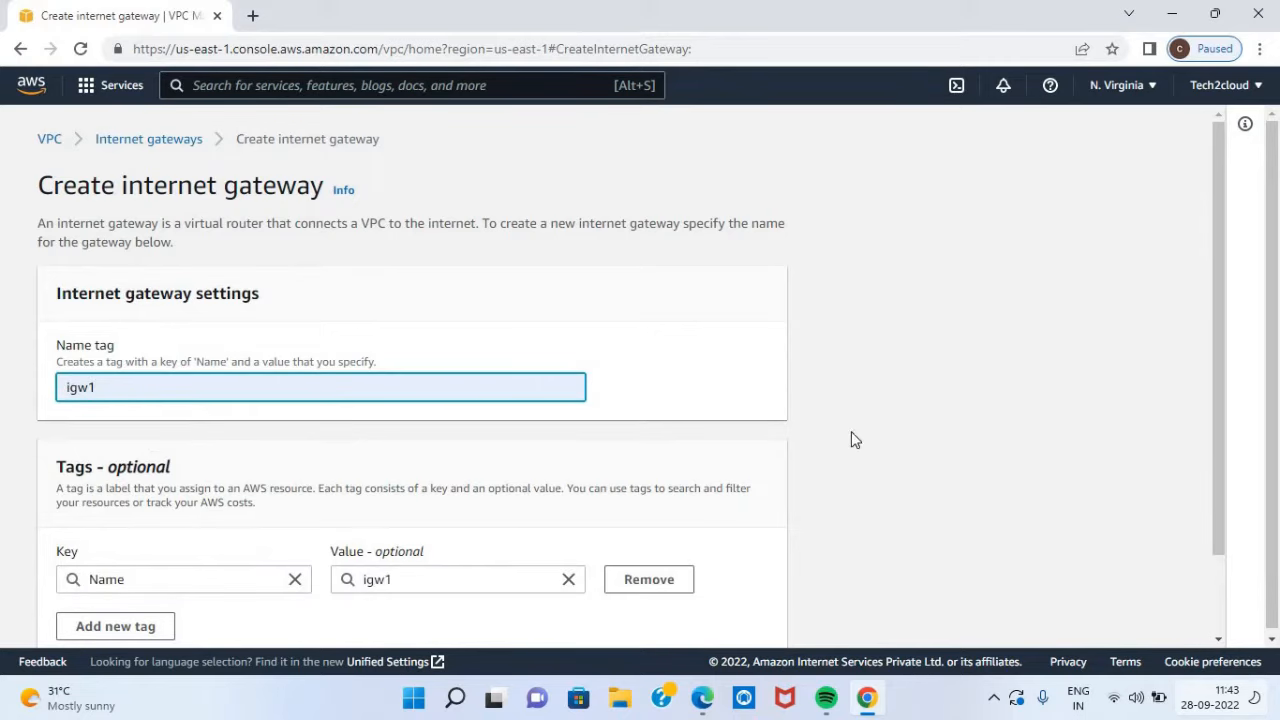
scroll(1190, 340, "down", 1)
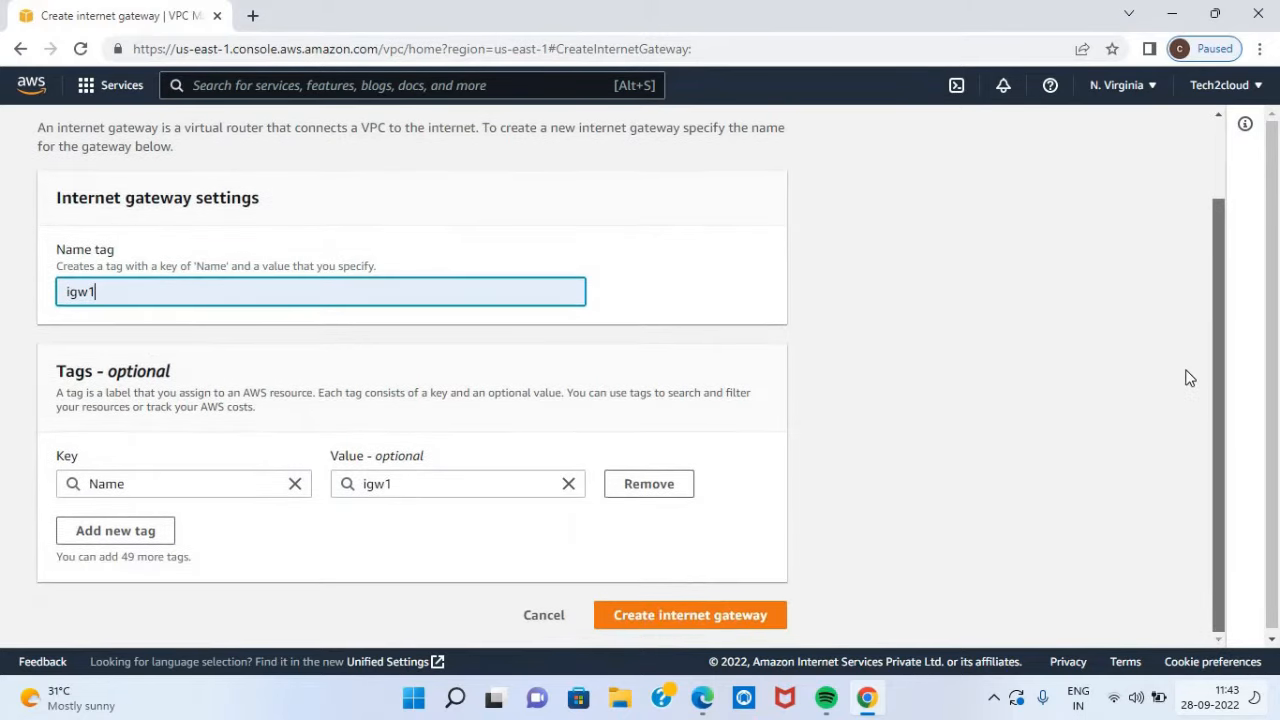
left_click(698, 616)
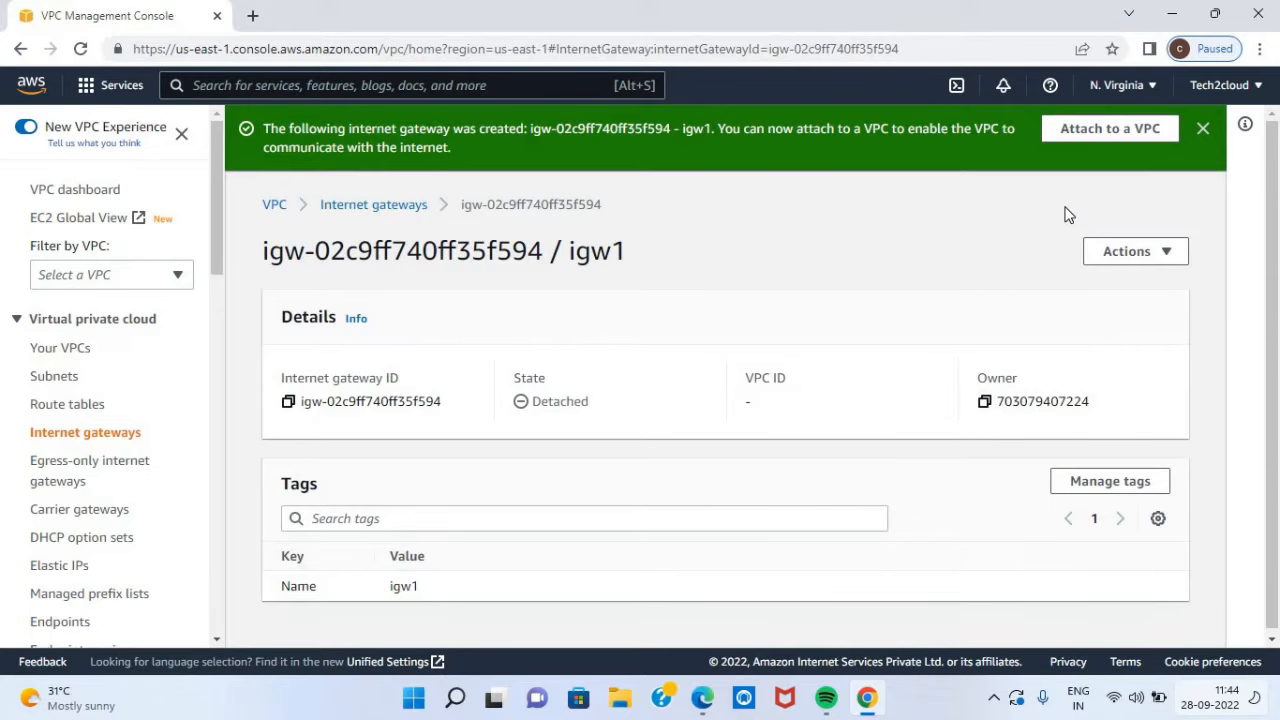
Attach the new internet gateway igw1 to the vpc1 VPC
left_click(1092, 136)
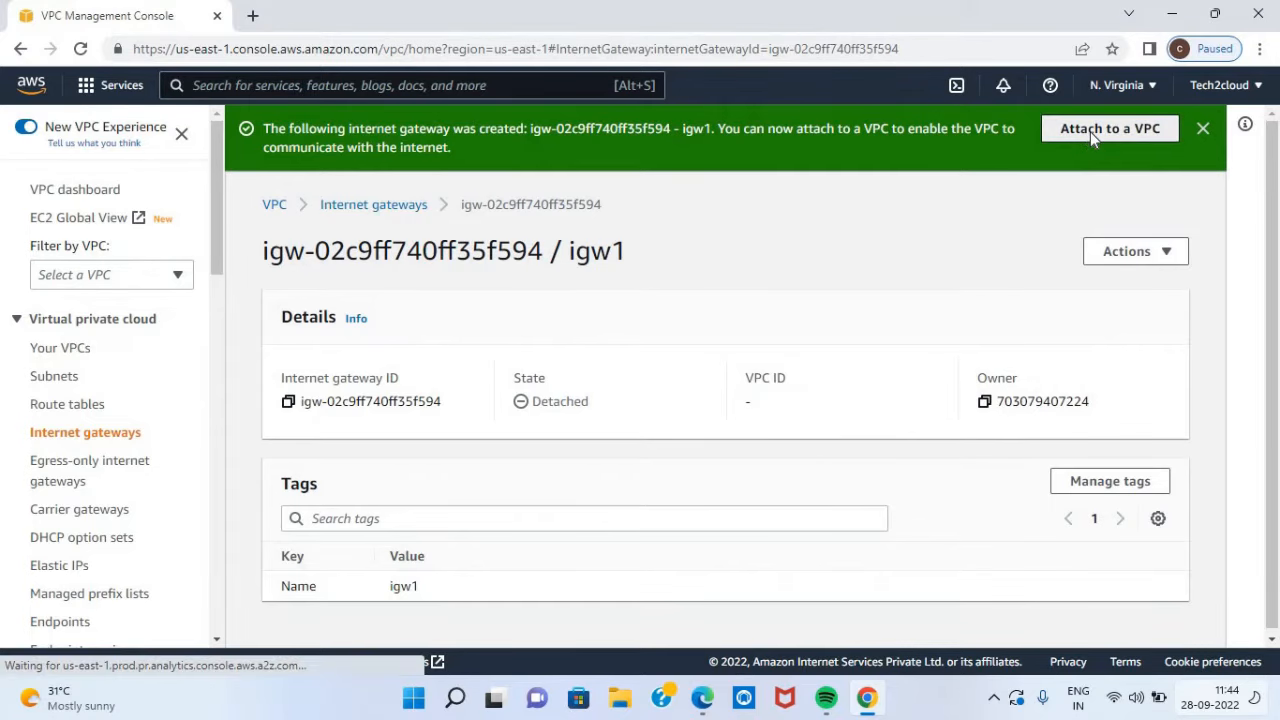
left_click(268, 358)
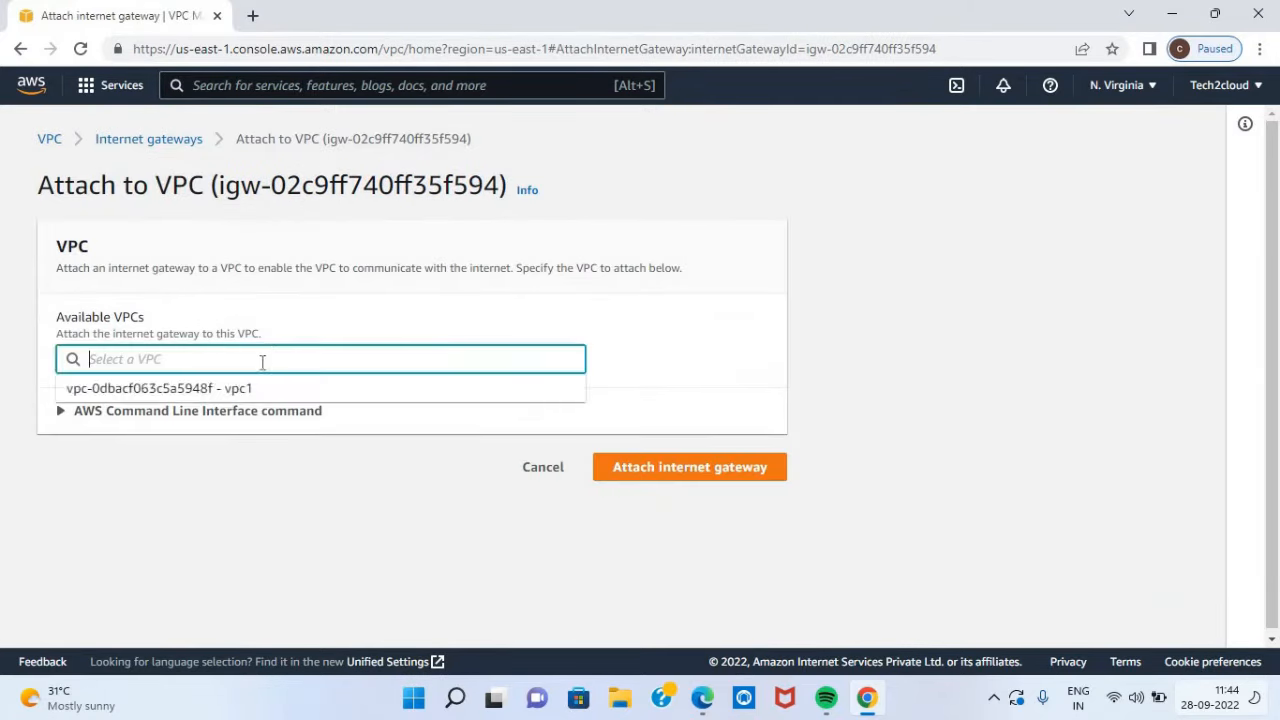
left_click(251, 388)
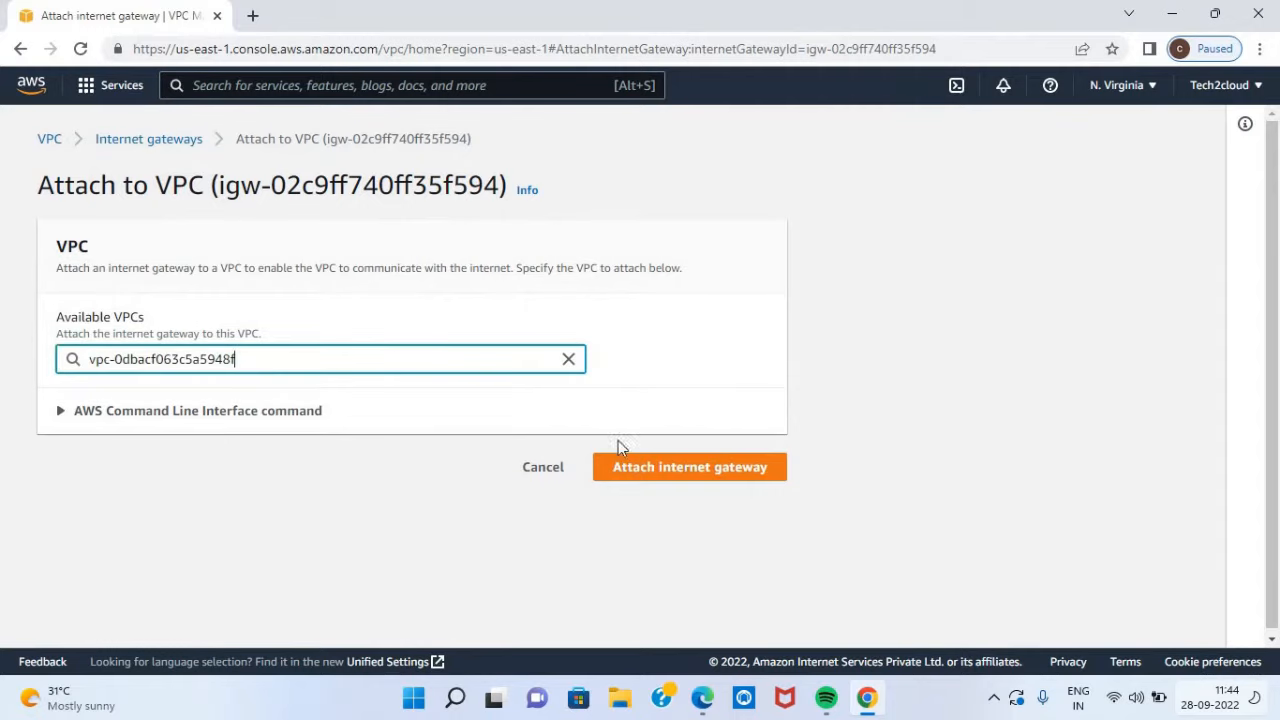
left_click(659, 484)
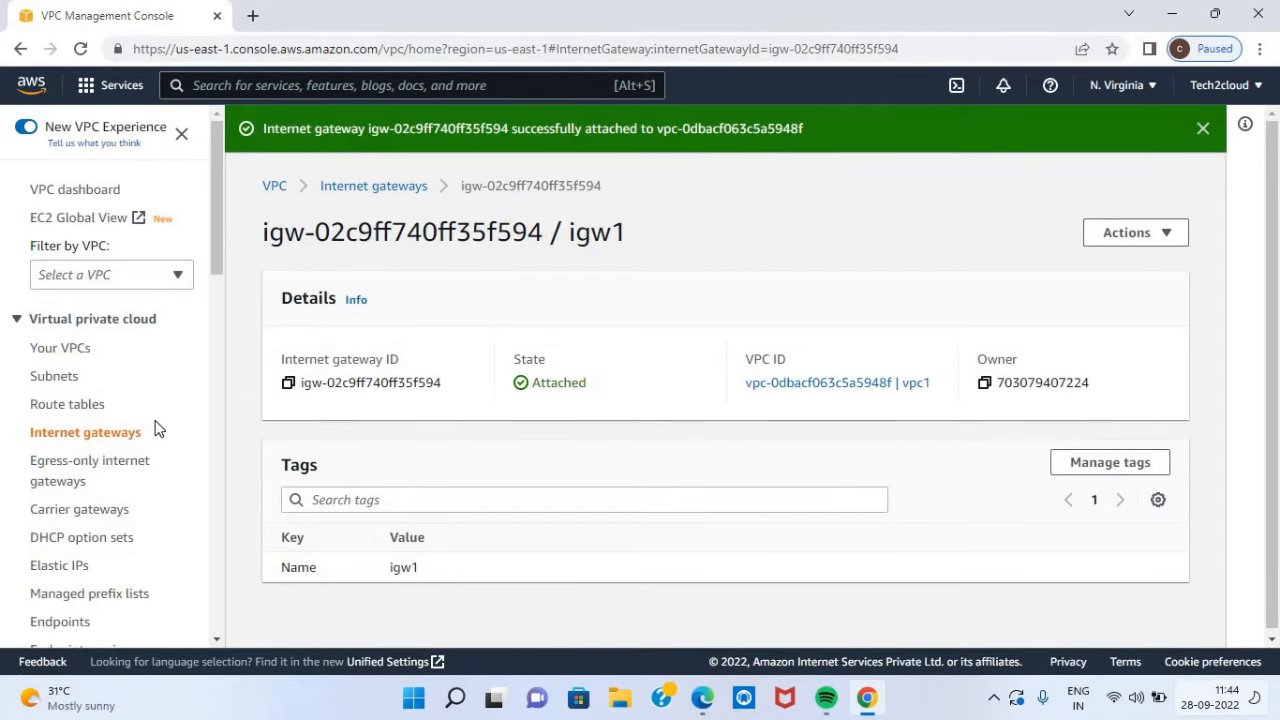
Create a route table named route1 in the vpc1 VPC
left_click(81, 410)
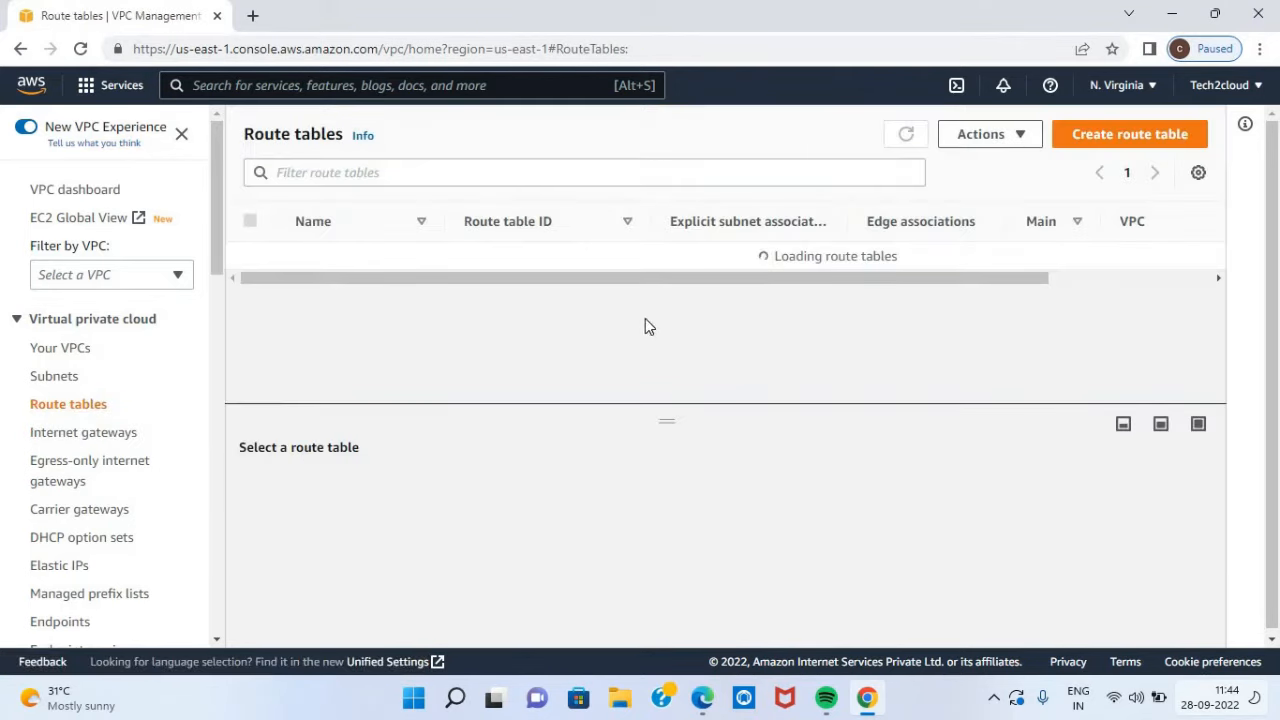
left_click(1097, 136)
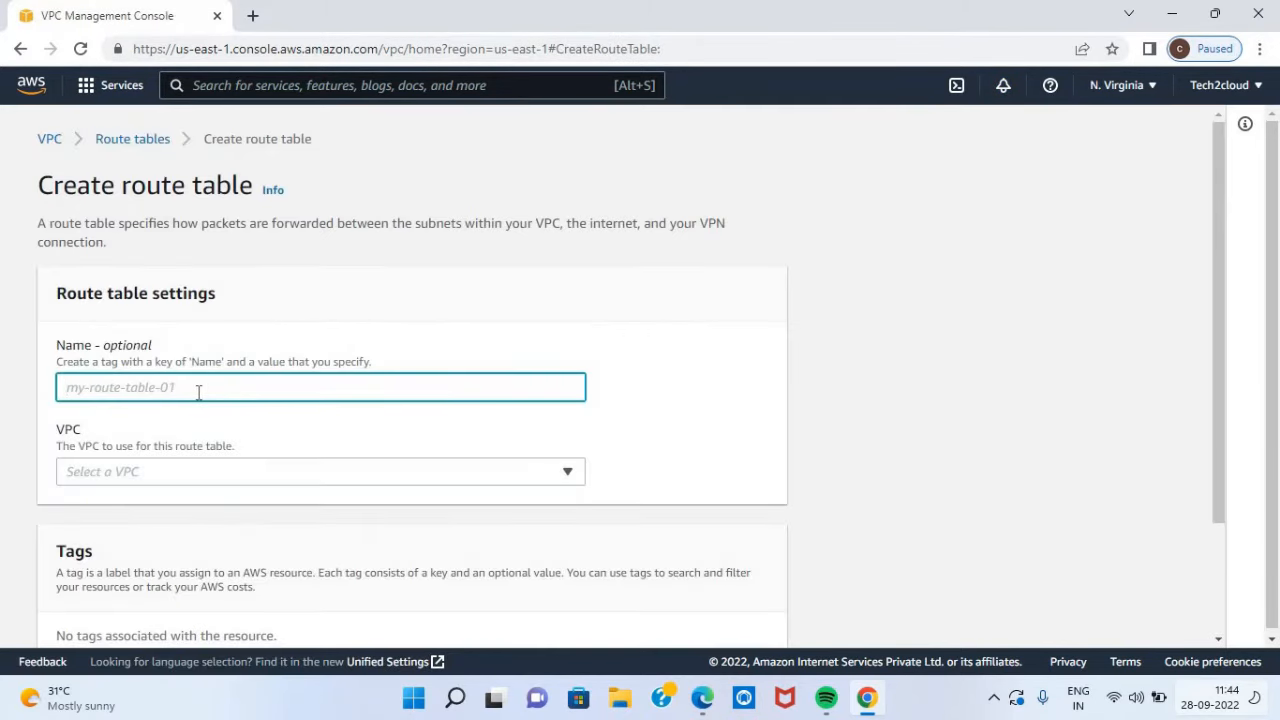
left_click(198, 392)
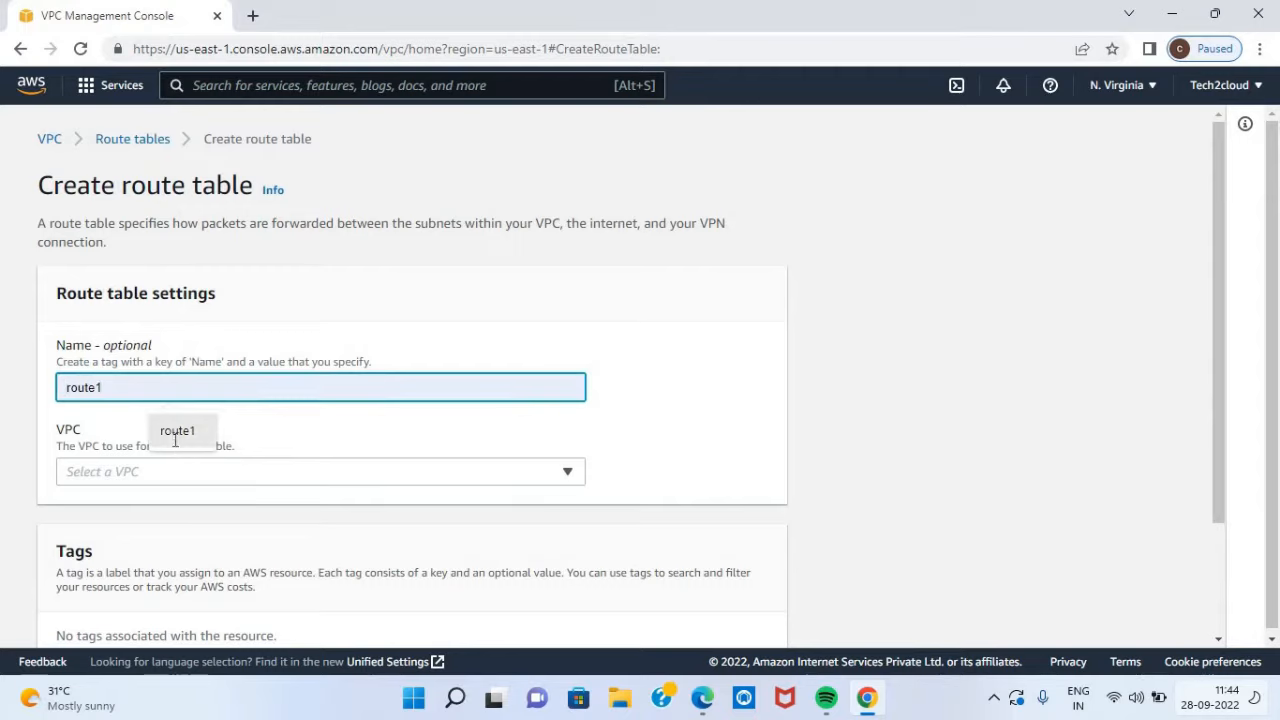
left_click(175, 433)
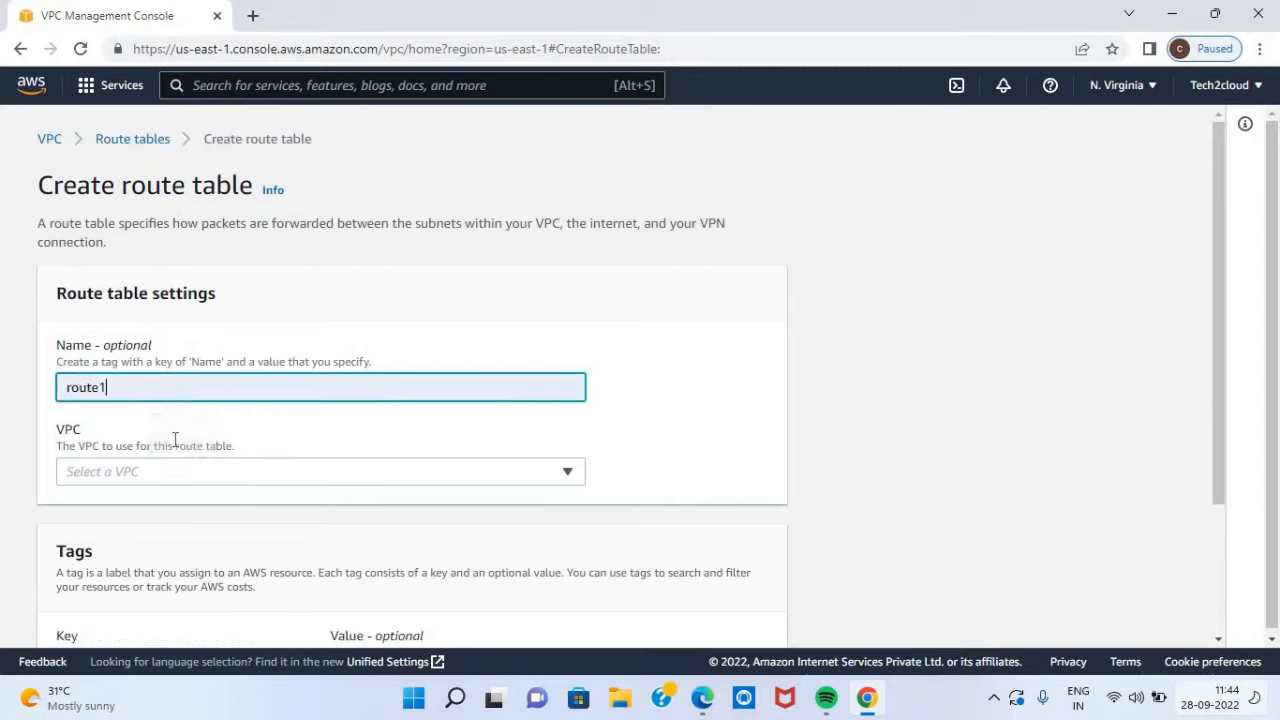
left_click(506, 479)
left_click(277, 534)
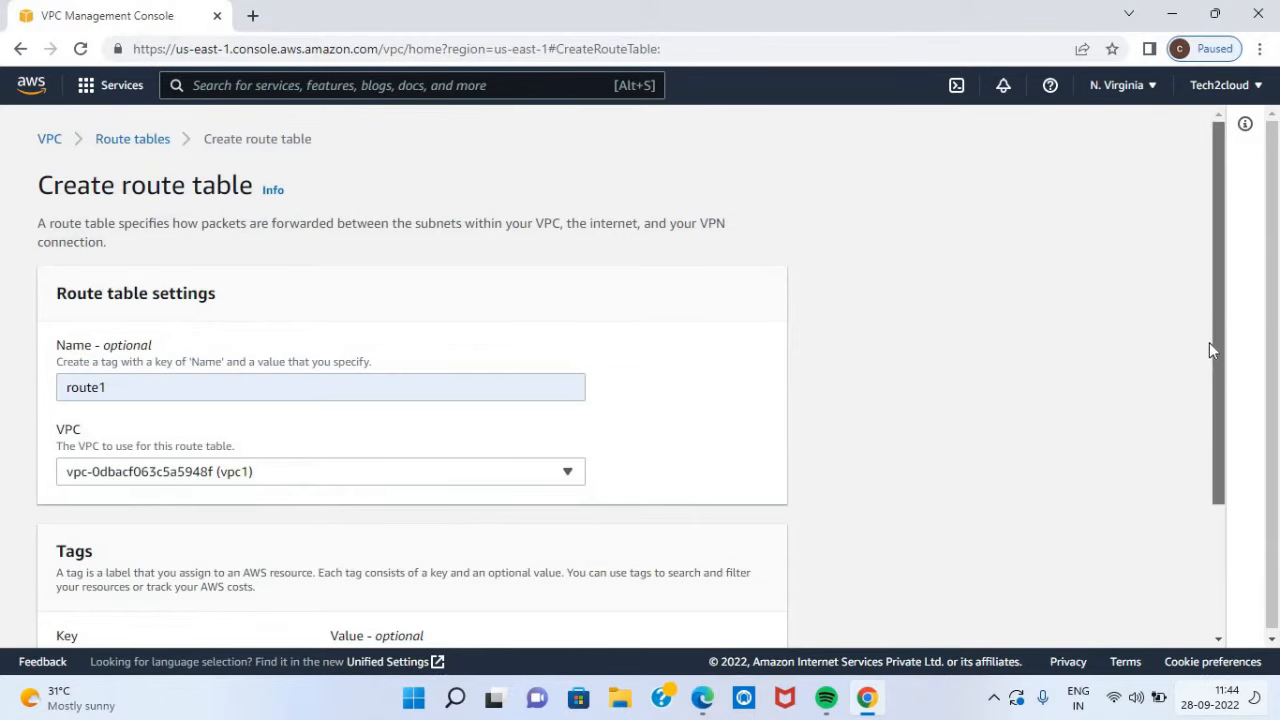
scroll(1209, 345, "down", 3)
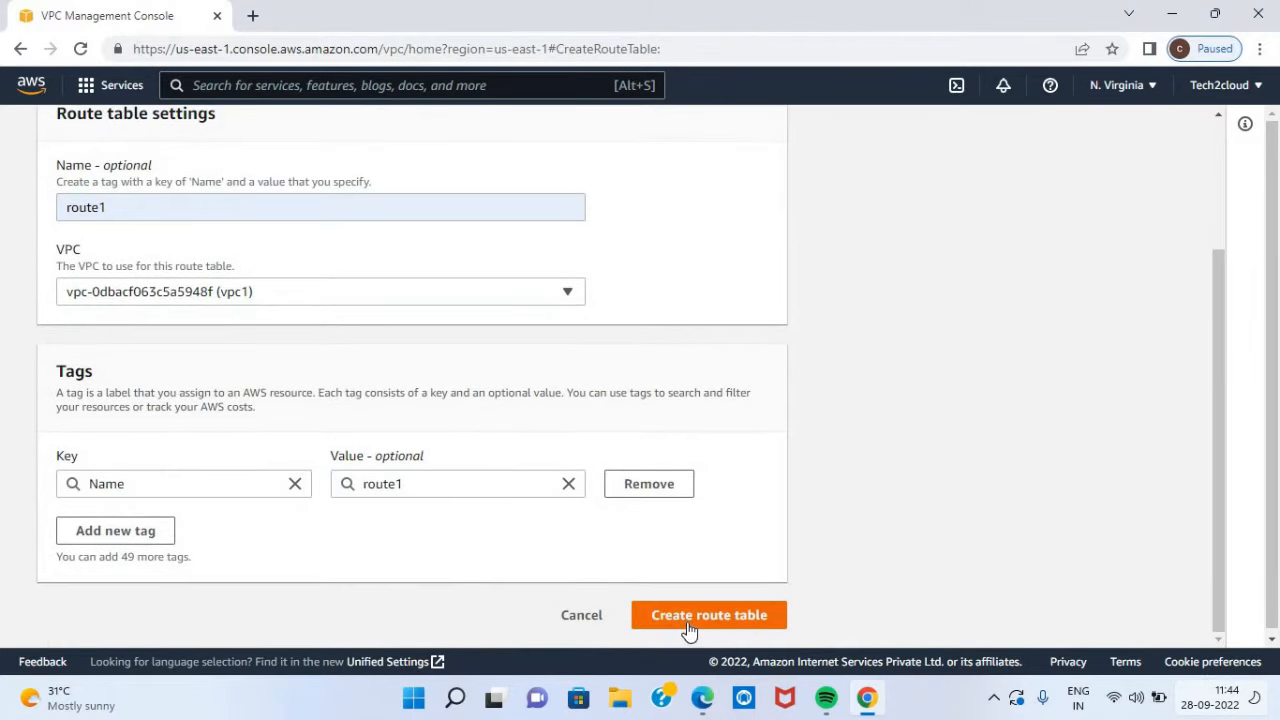
left_click(688, 618)
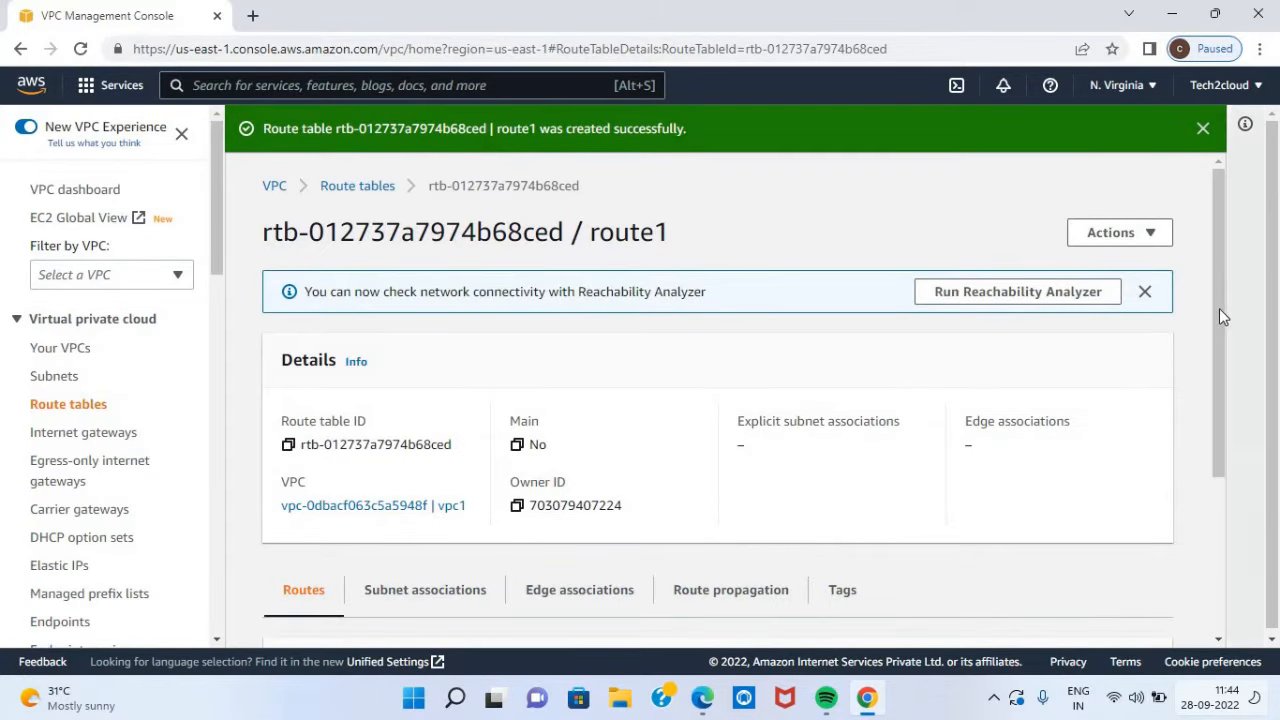
Add a route to route1 with destination 0.0.0.0/0 and the igw1 internet gateway as target, and save the routes
left_click_drag(1218, 308, 1217, 396)
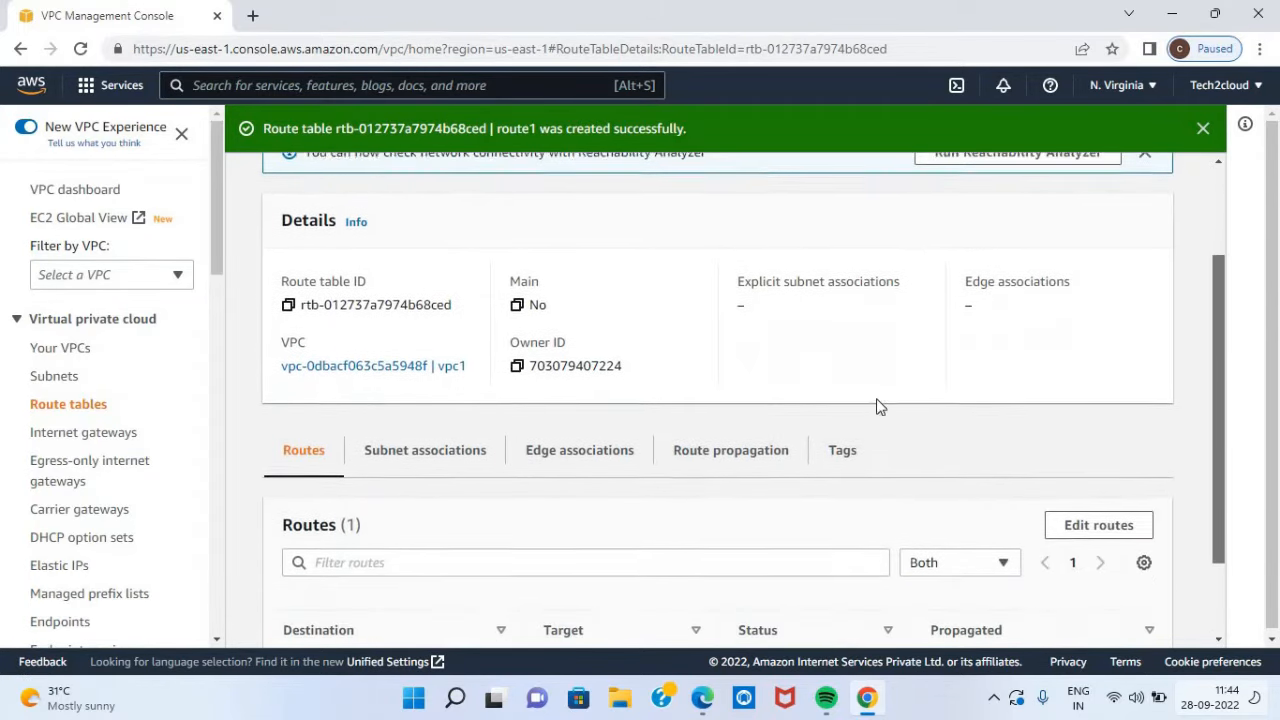
left_click(1098, 530)
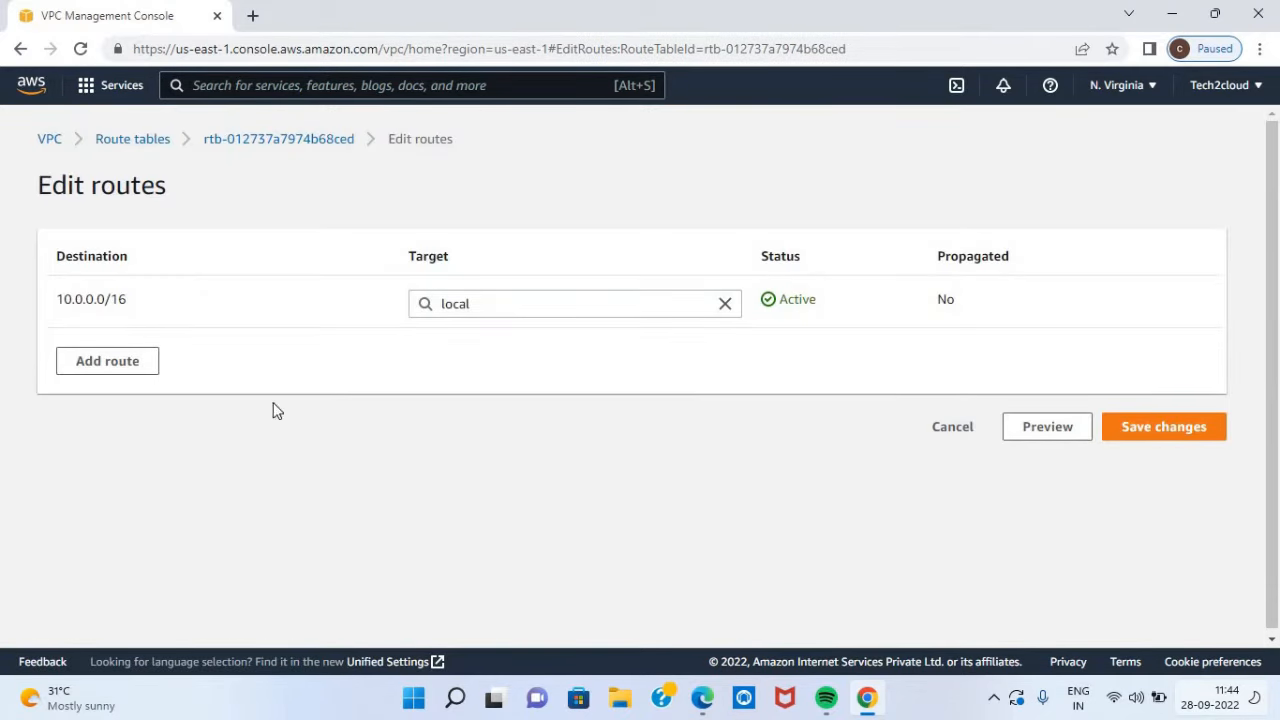
left_click(116, 364)
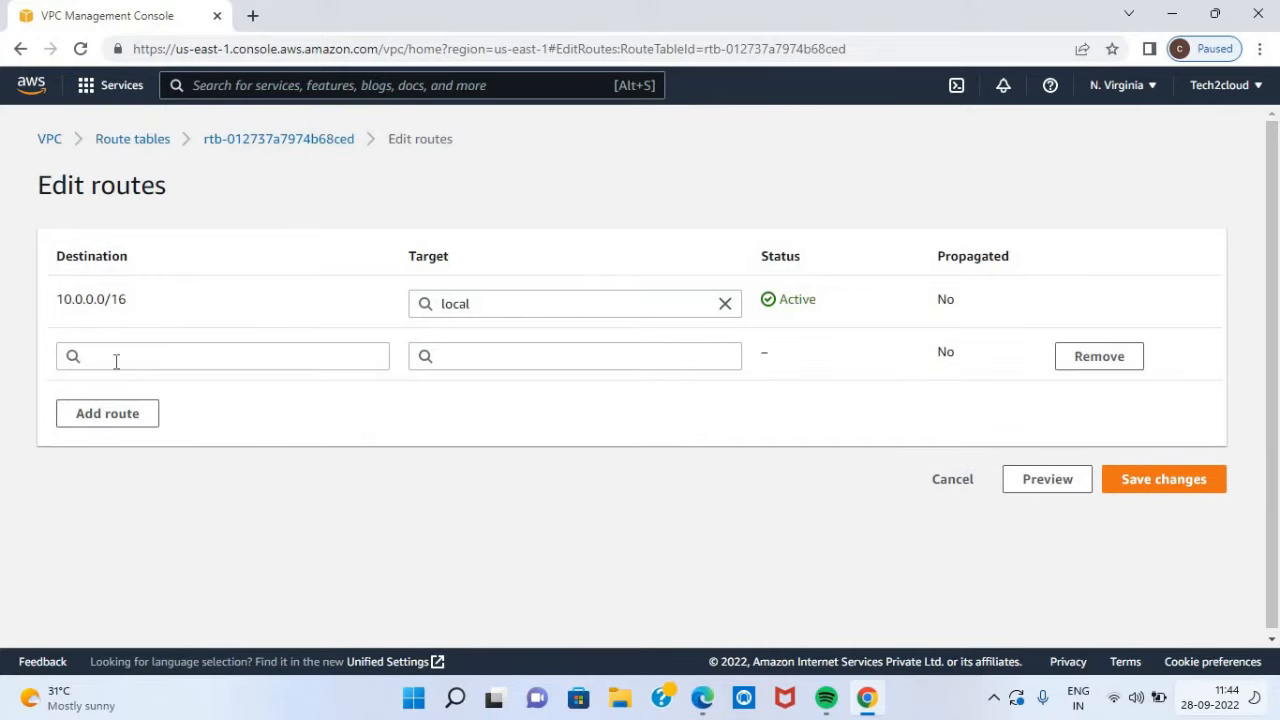
left_click(114, 358)
left_click(118, 388)
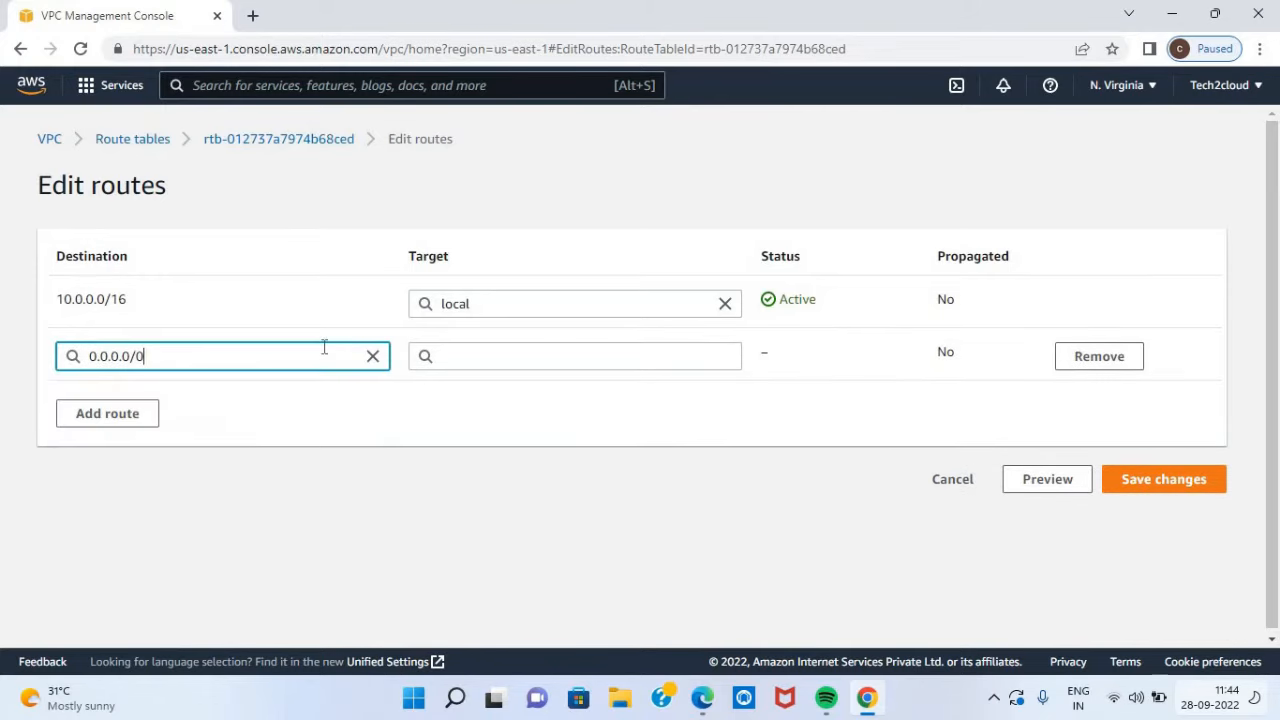
left_click(487, 367)
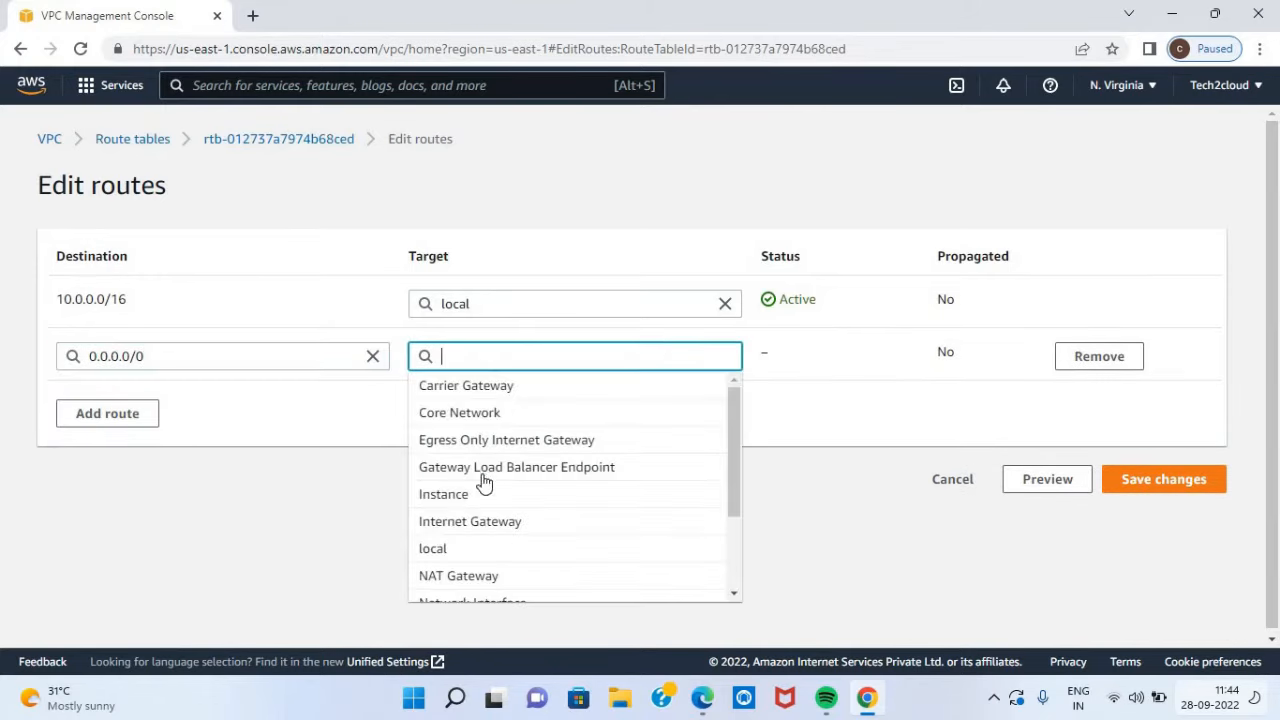
left_click(480, 523)
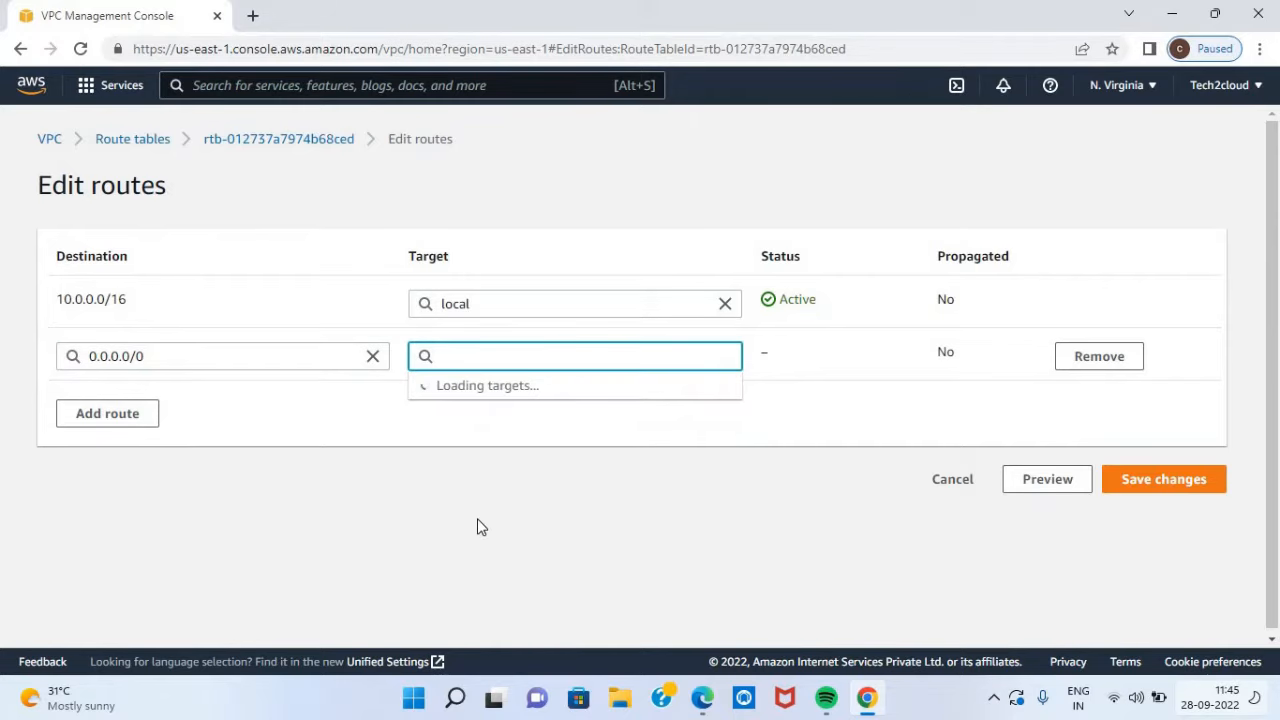
left_click(537, 387)
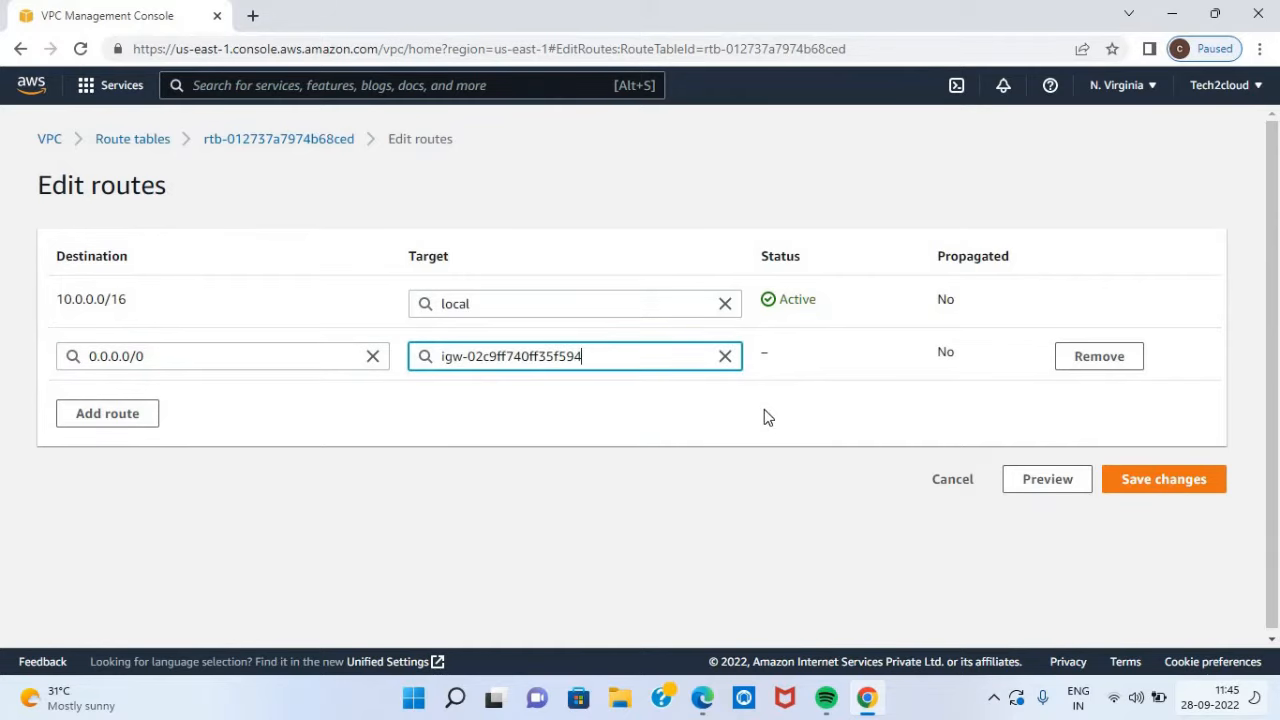
left_click(1131, 486)
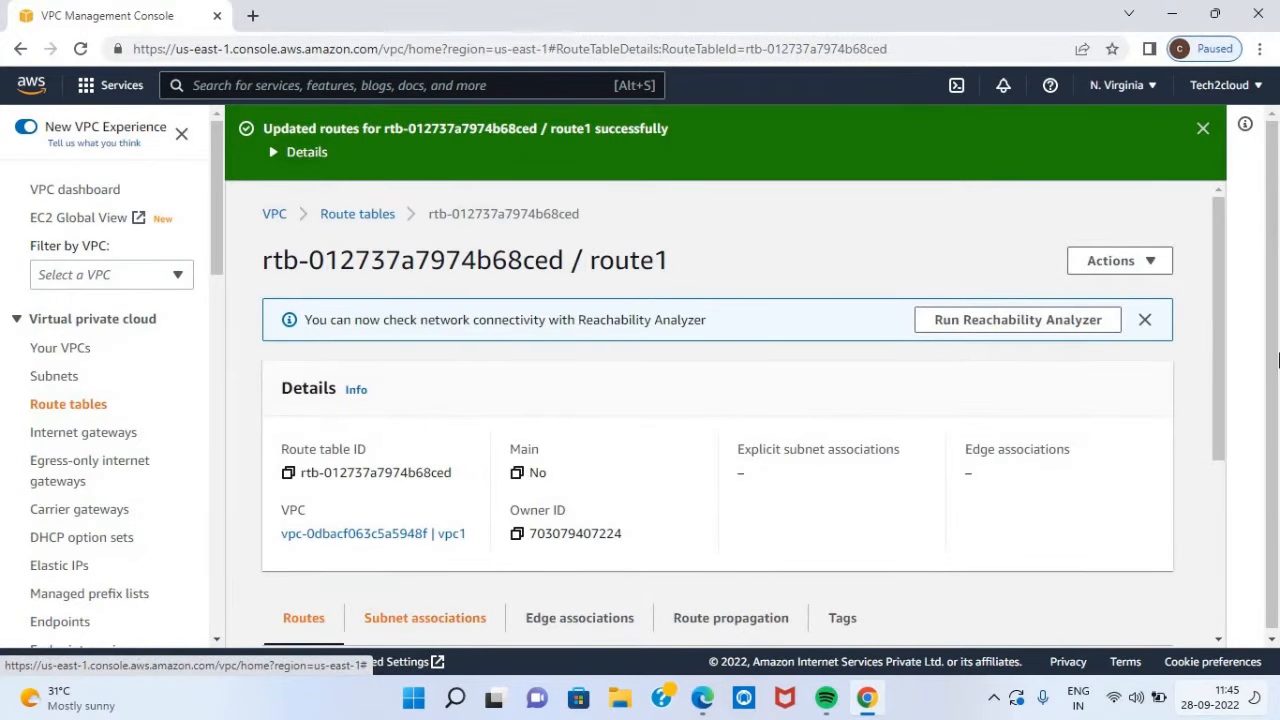
Associate subnet1 with the route1 route table and save the association
left_click_drag(1214, 326, 1208, 389)
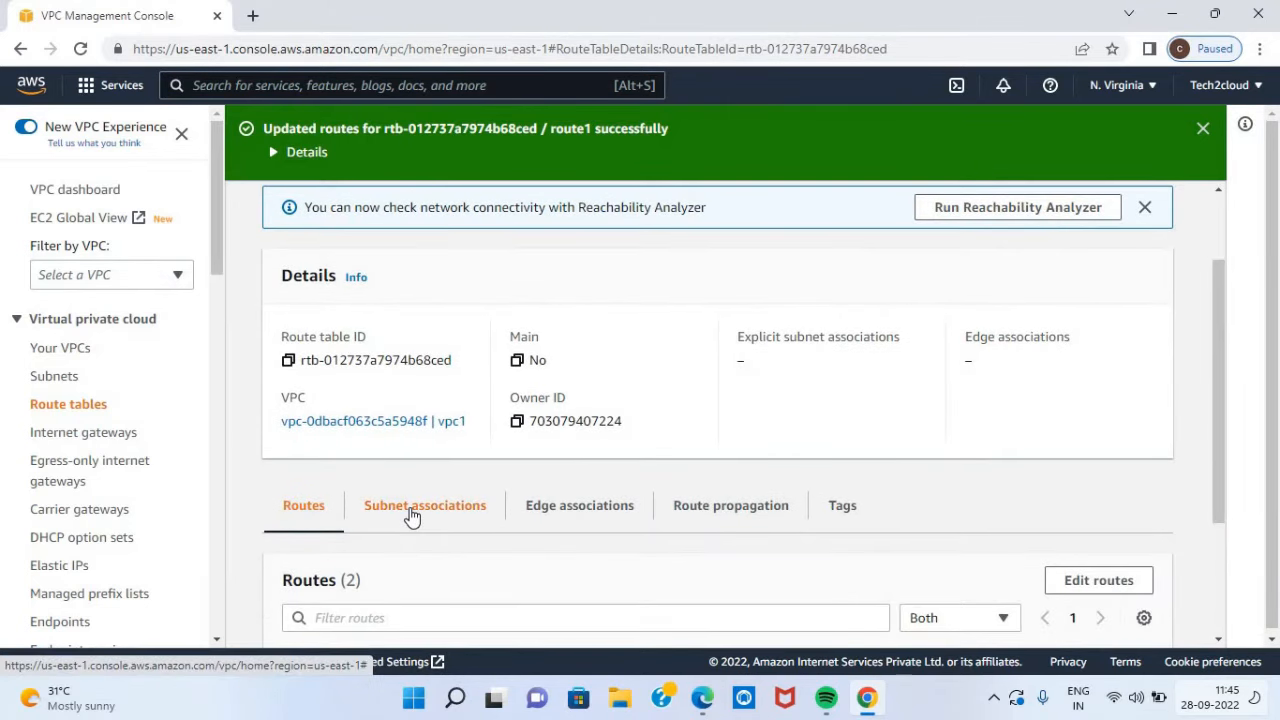
left_click(411, 515)
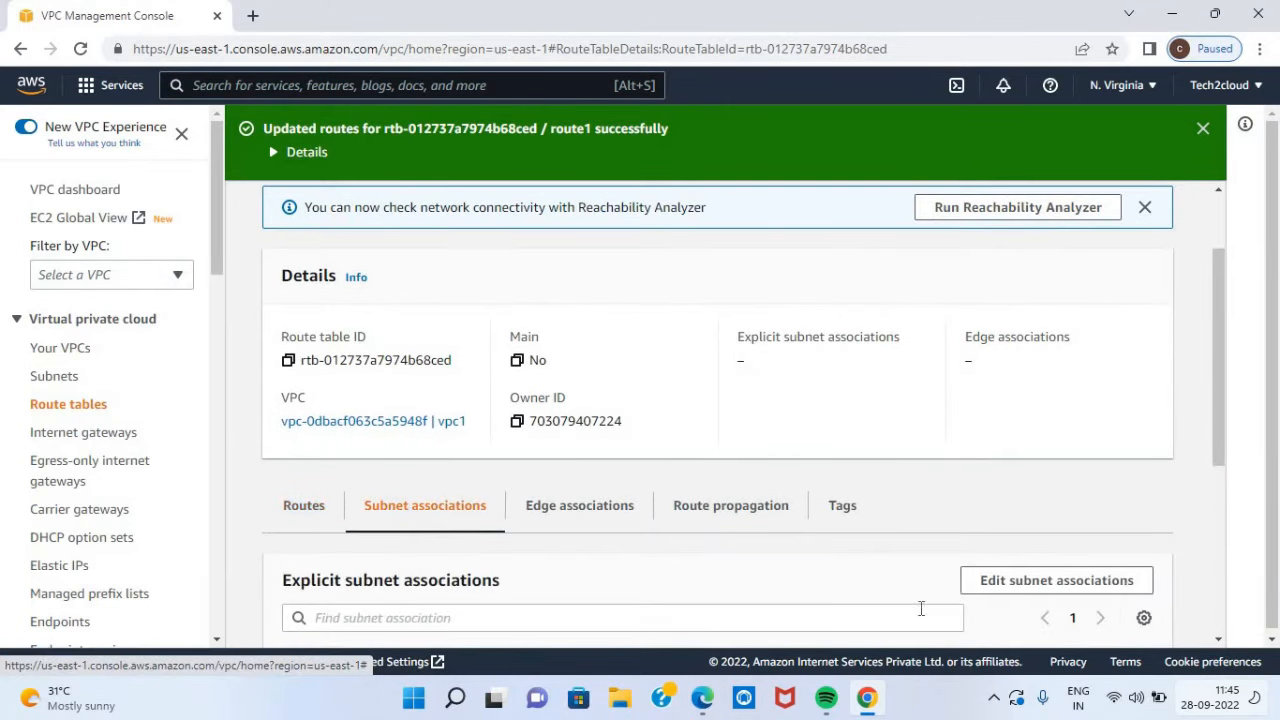
left_click(1013, 585)
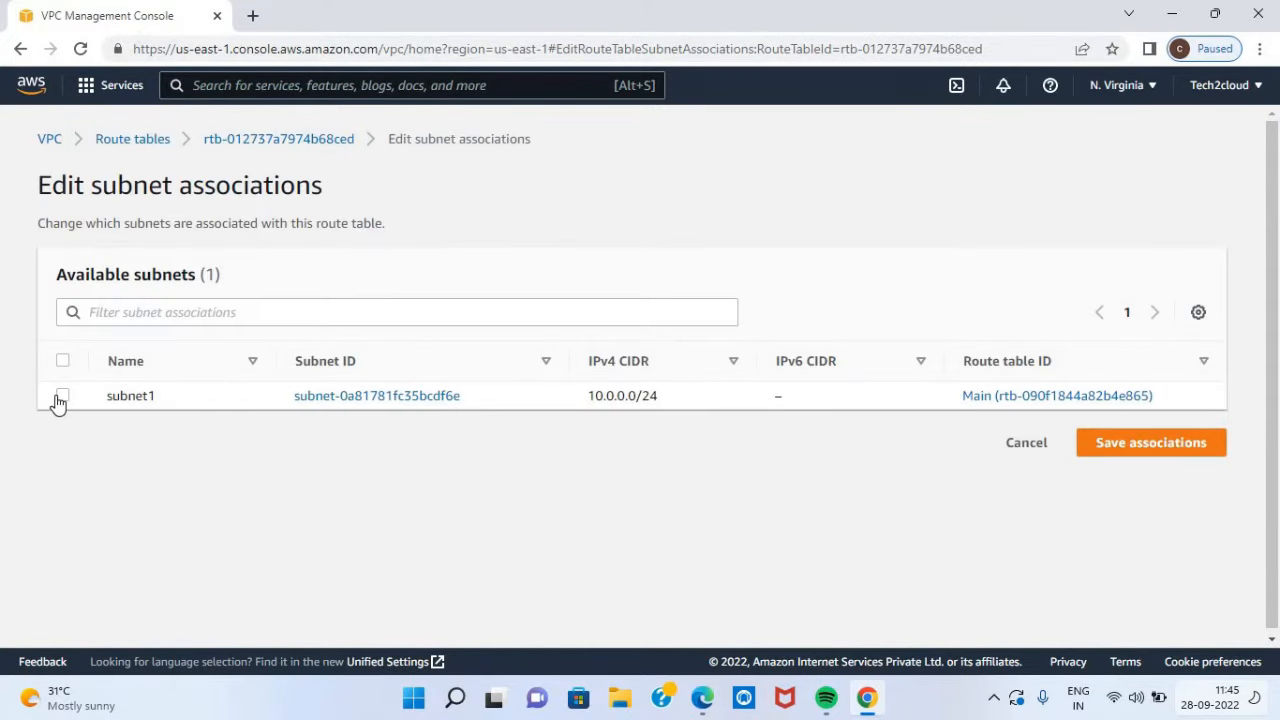
left_click(61, 396)
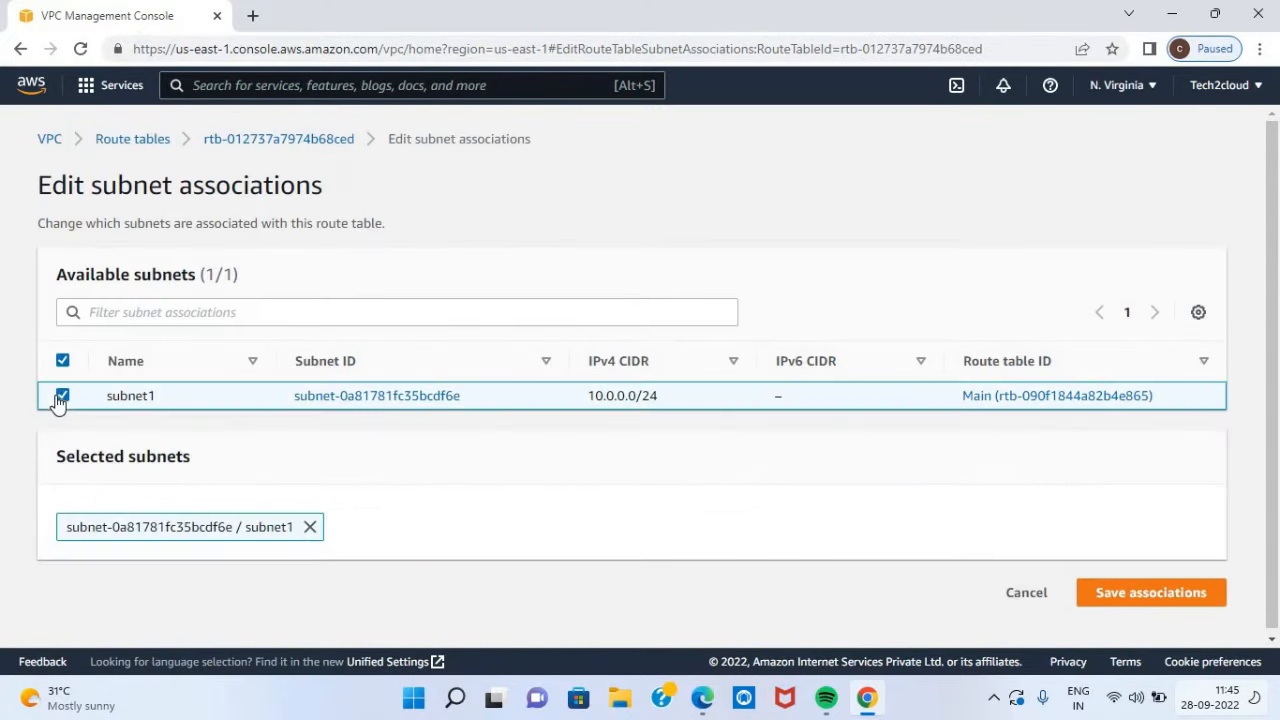
left_click(1127, 596)
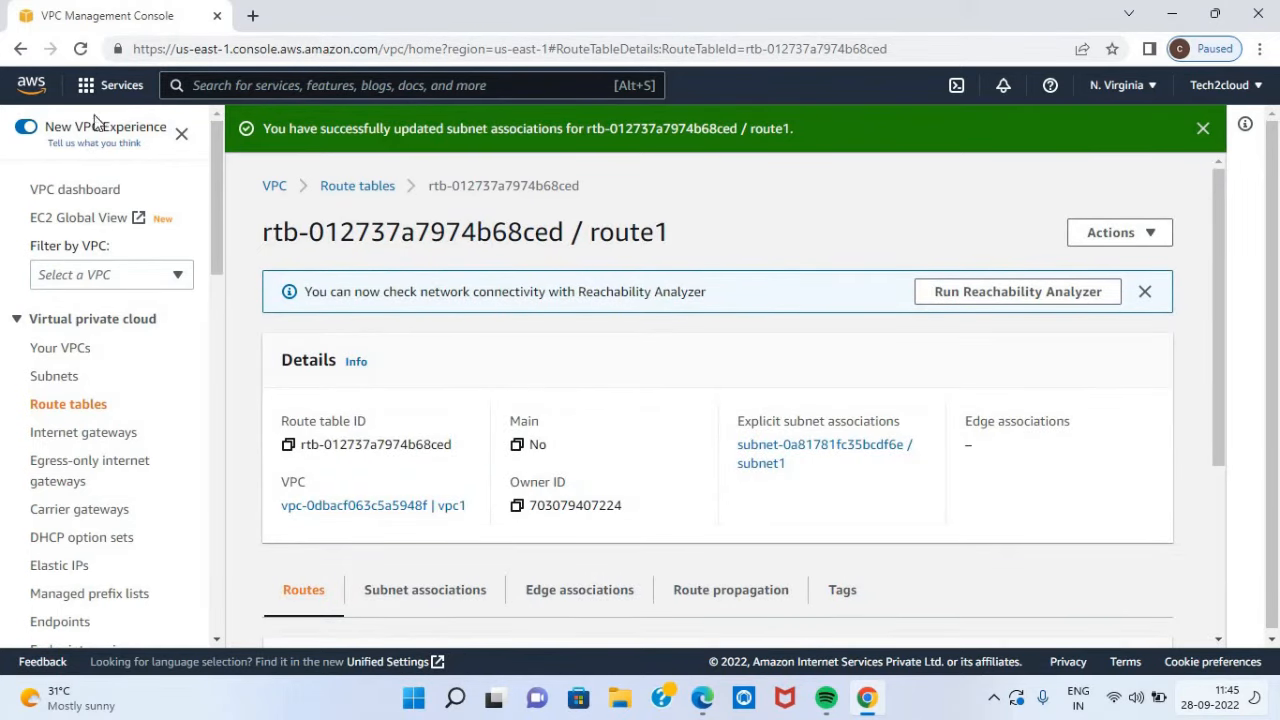
Start launching an EC2 instance named vpcserver1 with the Microsoft Windows Server 2022 Base image
left_click(116, 86)
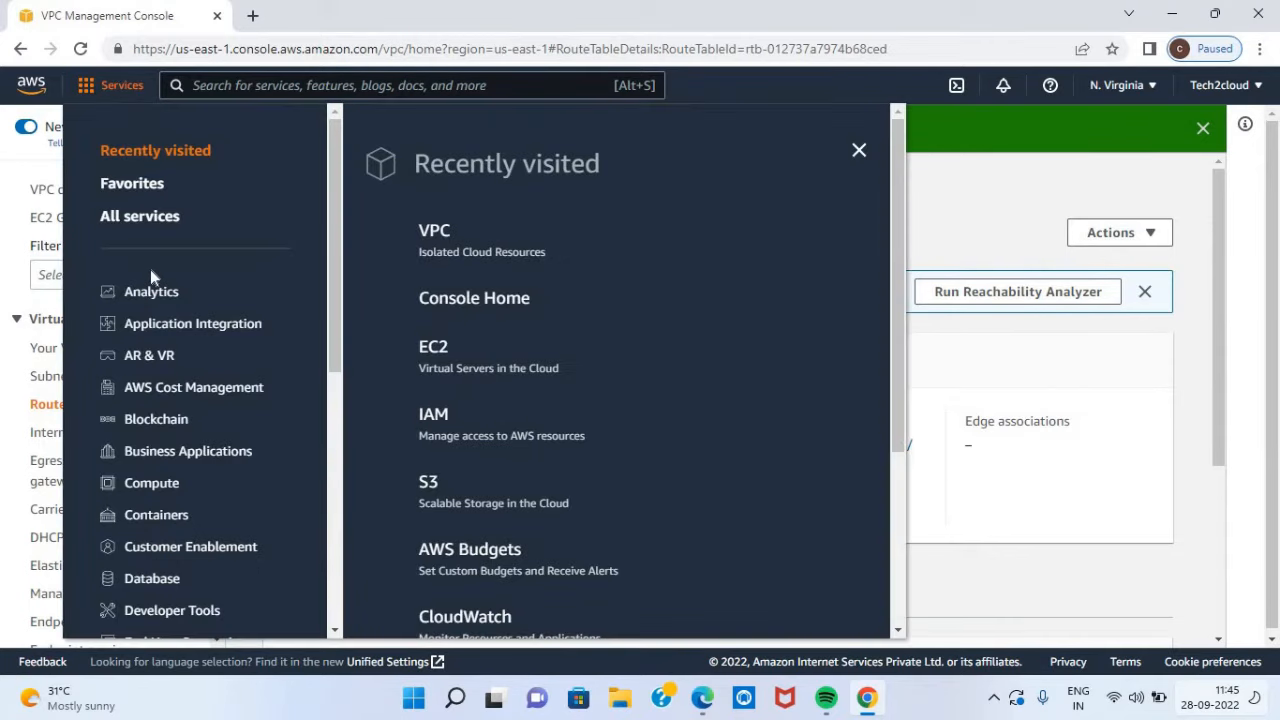
left_click(432, 350)
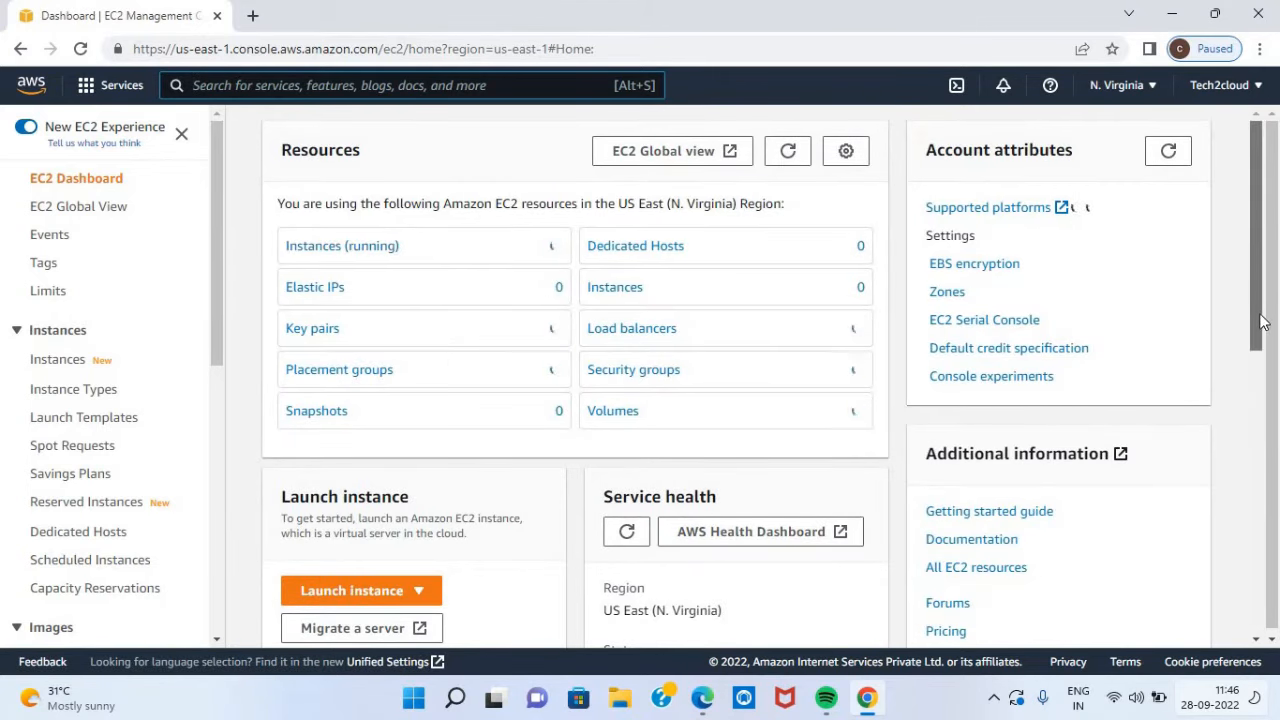
scroll(546, 249, "down", 3)
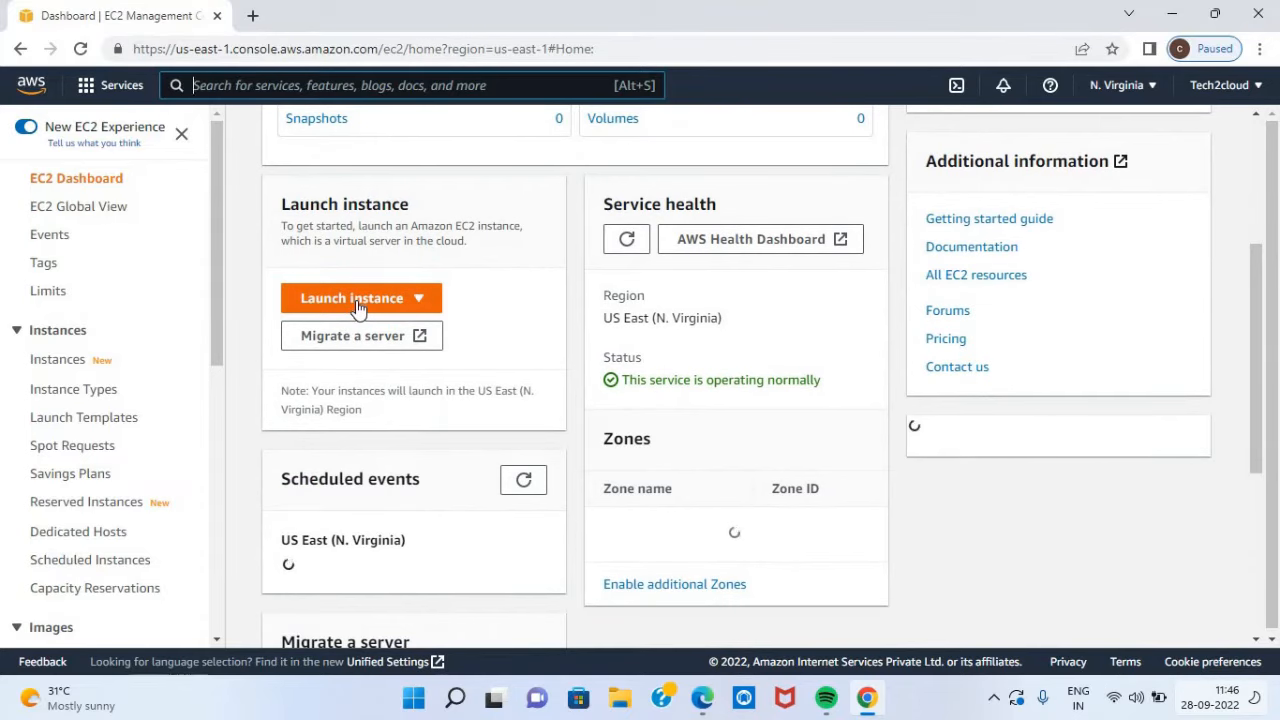
left_click(350, 306)
left_click(356, 330)
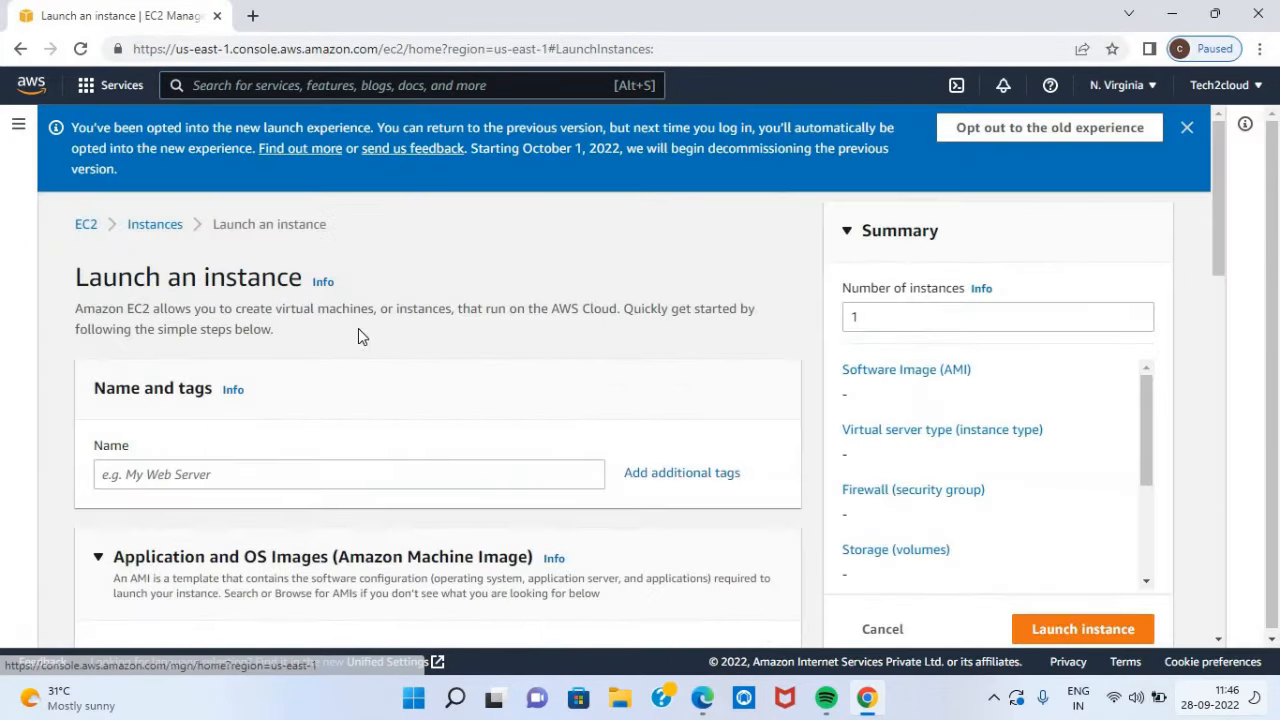
left_click(275, 469)
type("v")
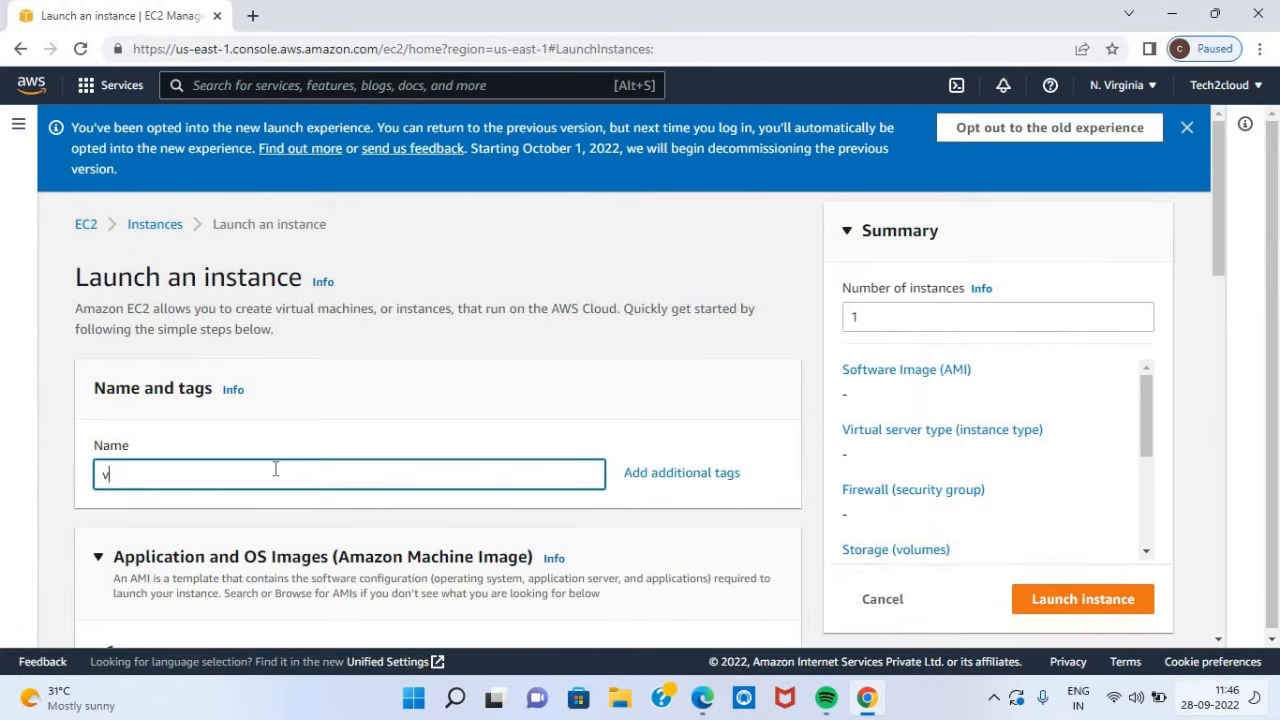
type("pcserver1")
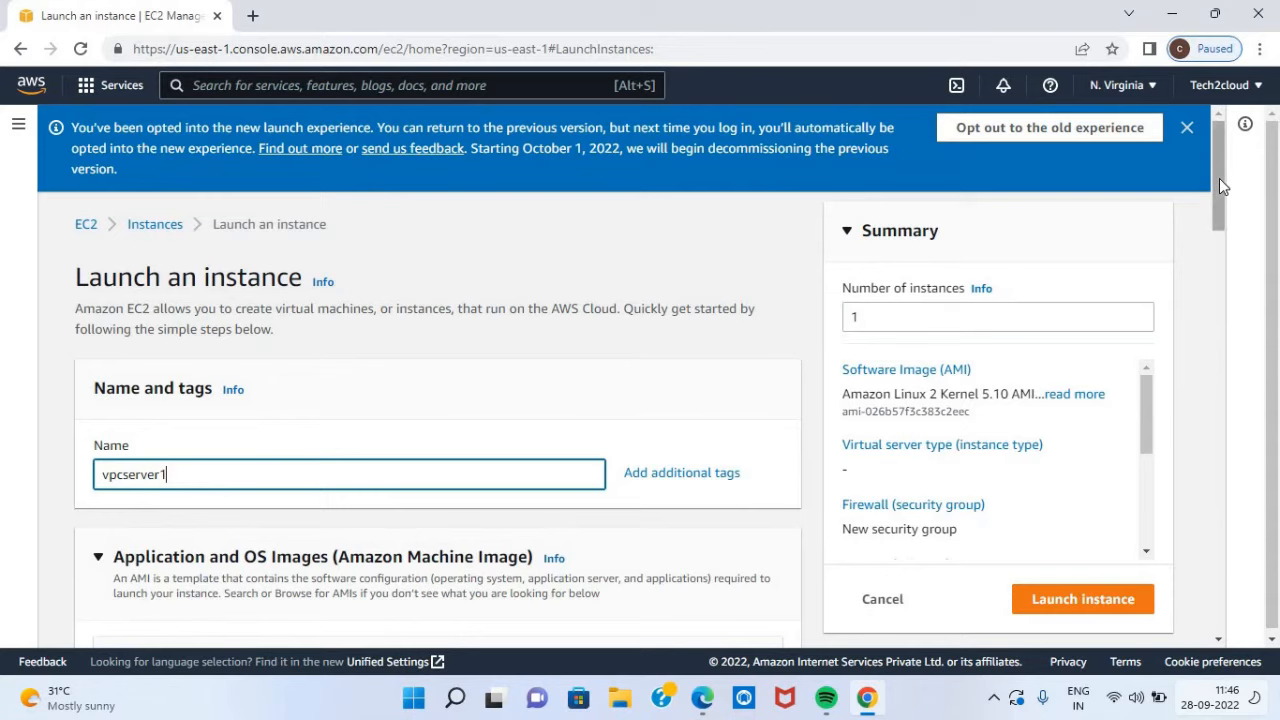
left_click_drag(1219, 178, 1212, 280)
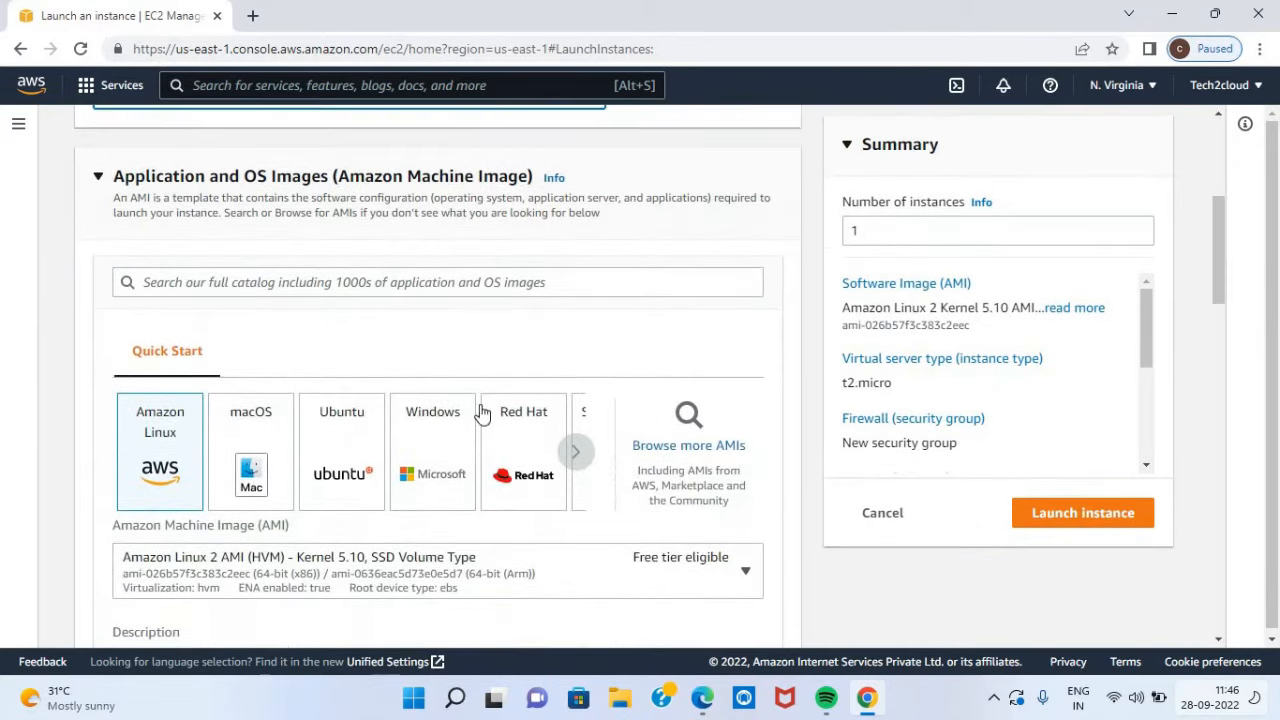
left_click(440, 457)
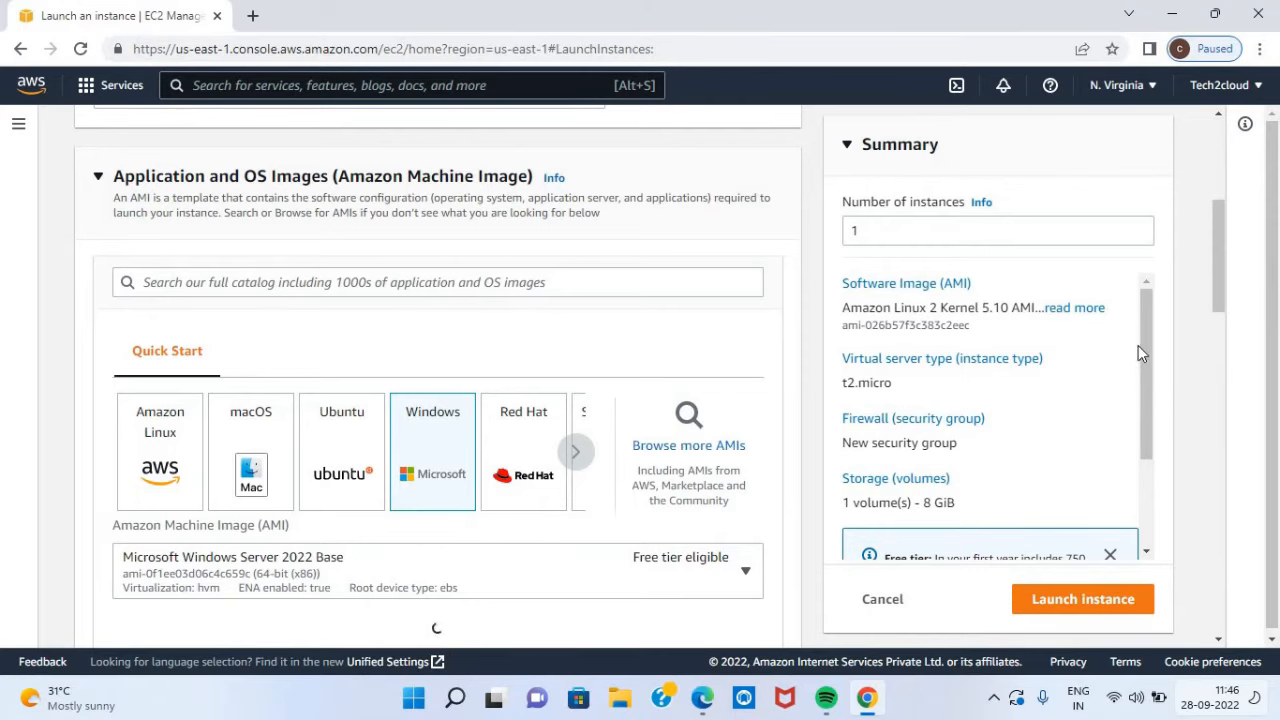
Create a new key pair named vpc1 in .pem format for the instance login
left_click_drag(1219, 258, 1212, 435)
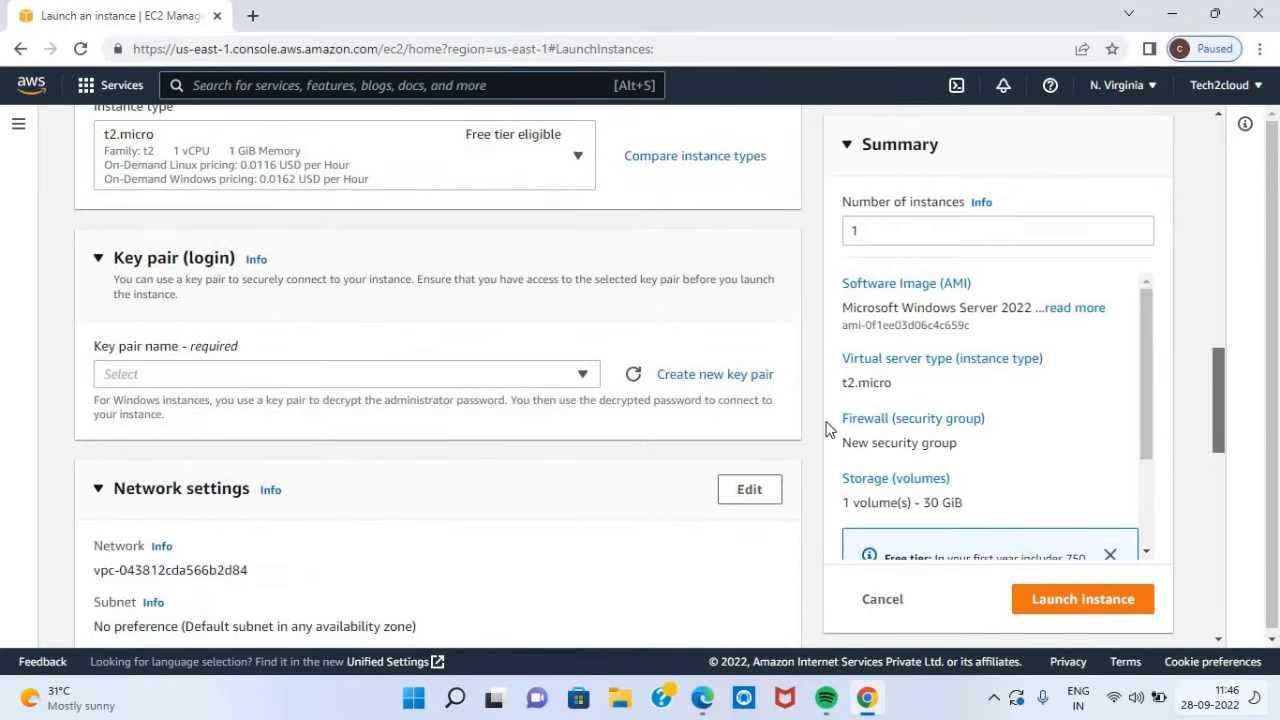
left_click(681, 376)
left_click(625, 384)
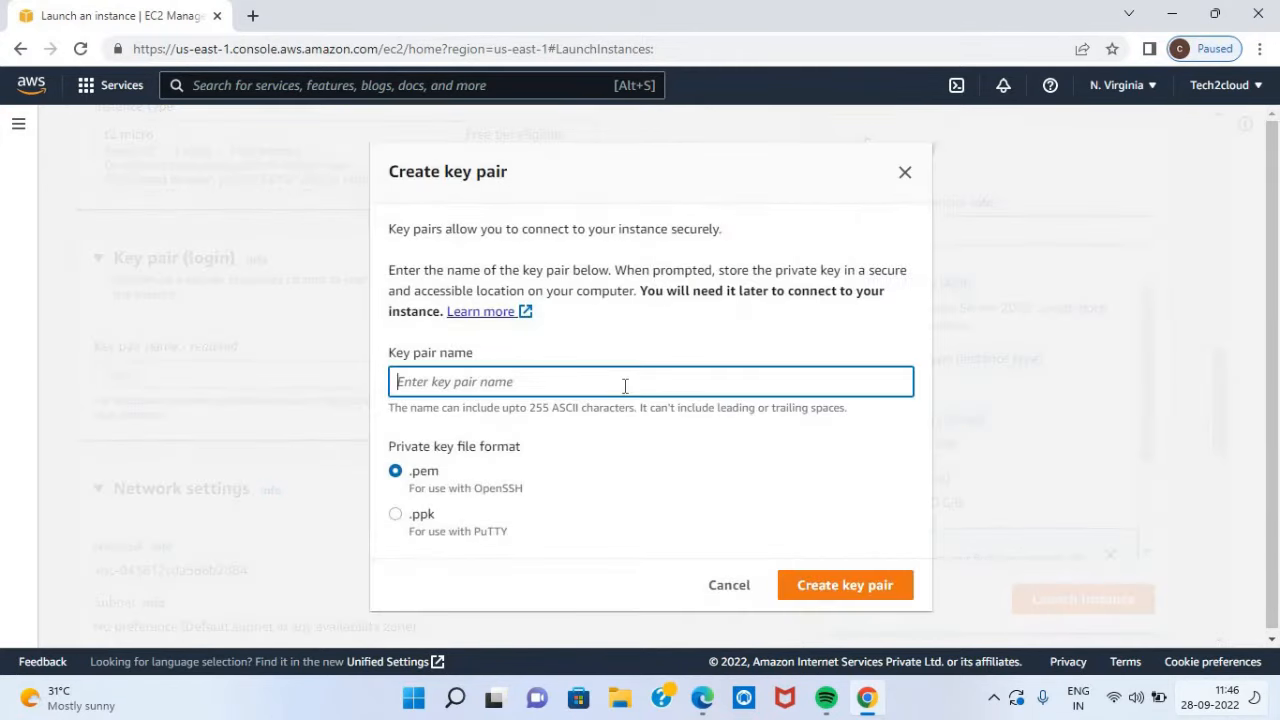
type("vpc1")
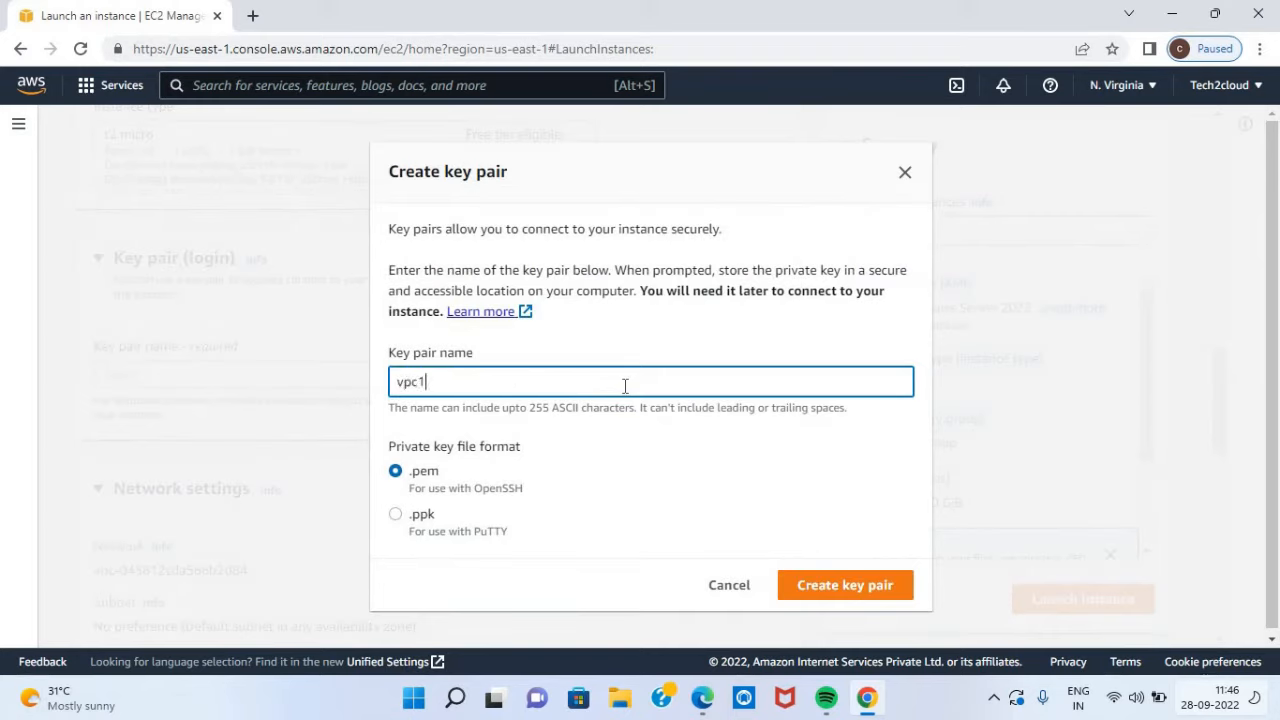
left_click(820, 590)
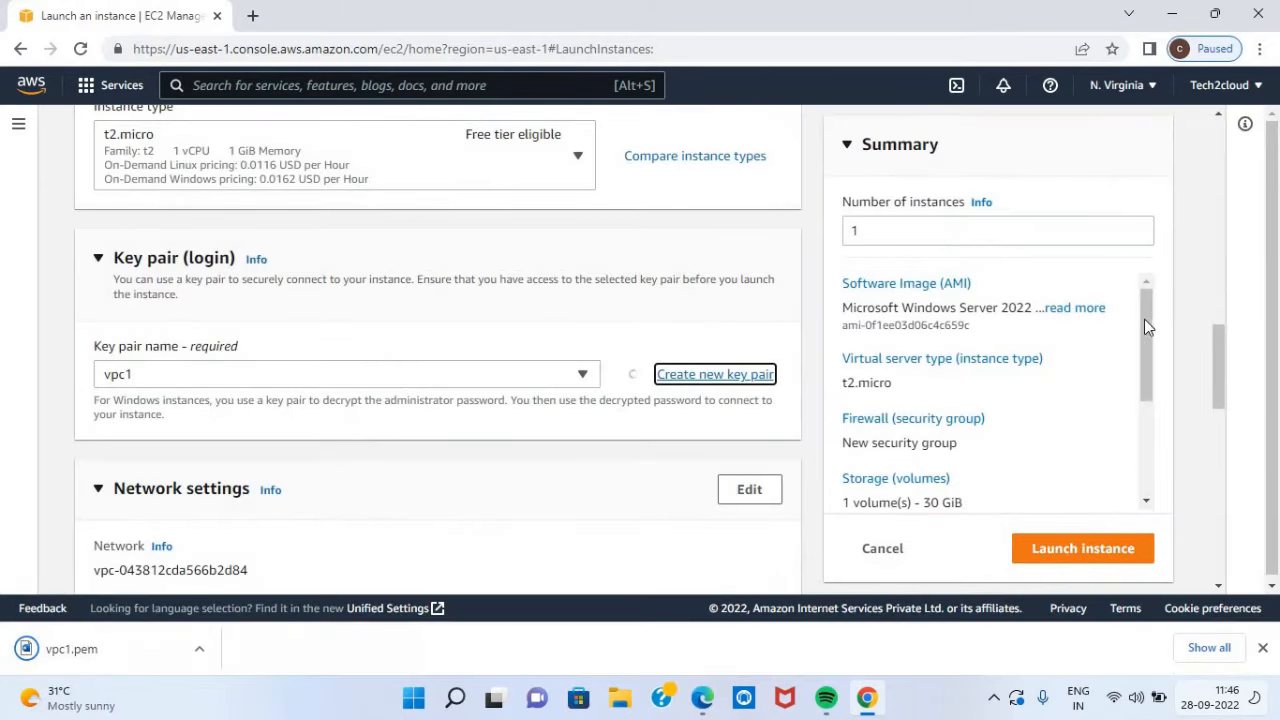
Edit the network settings to place the instance in vpc1 with subnet1 and enable auto-assigned public IP
scroll(1220, 400, "down", 3)
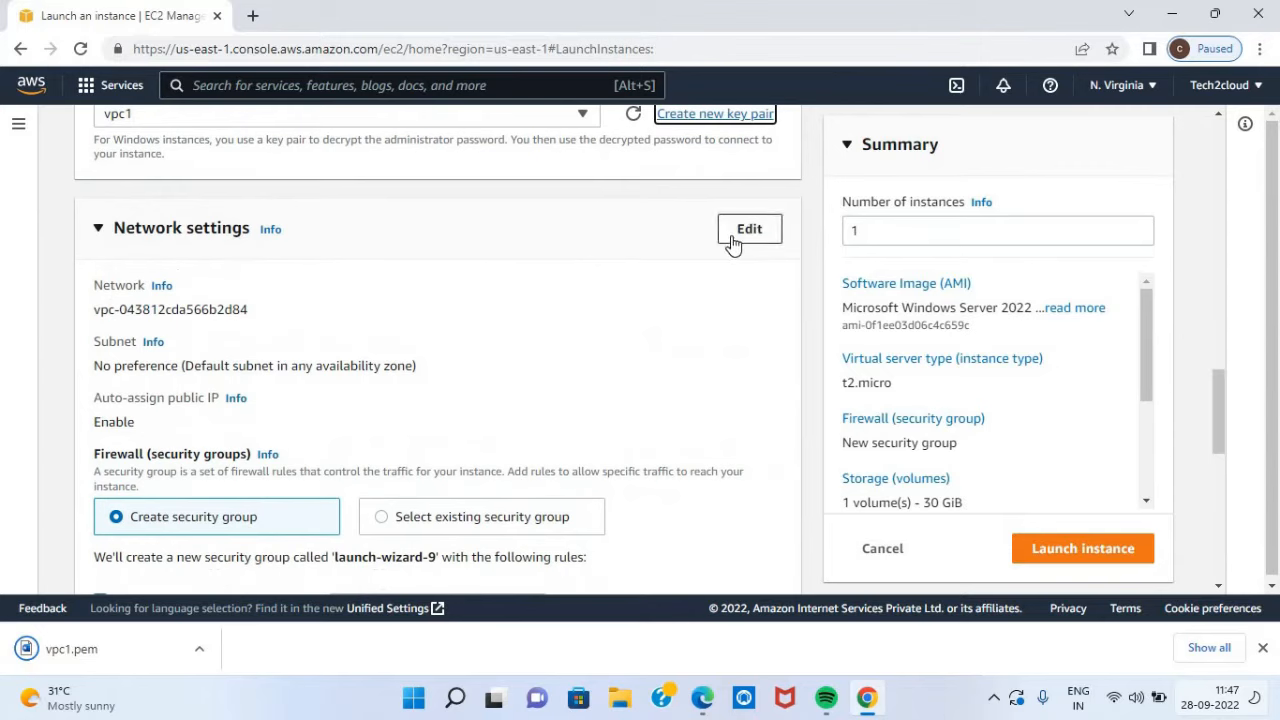
left_click(733, 242)
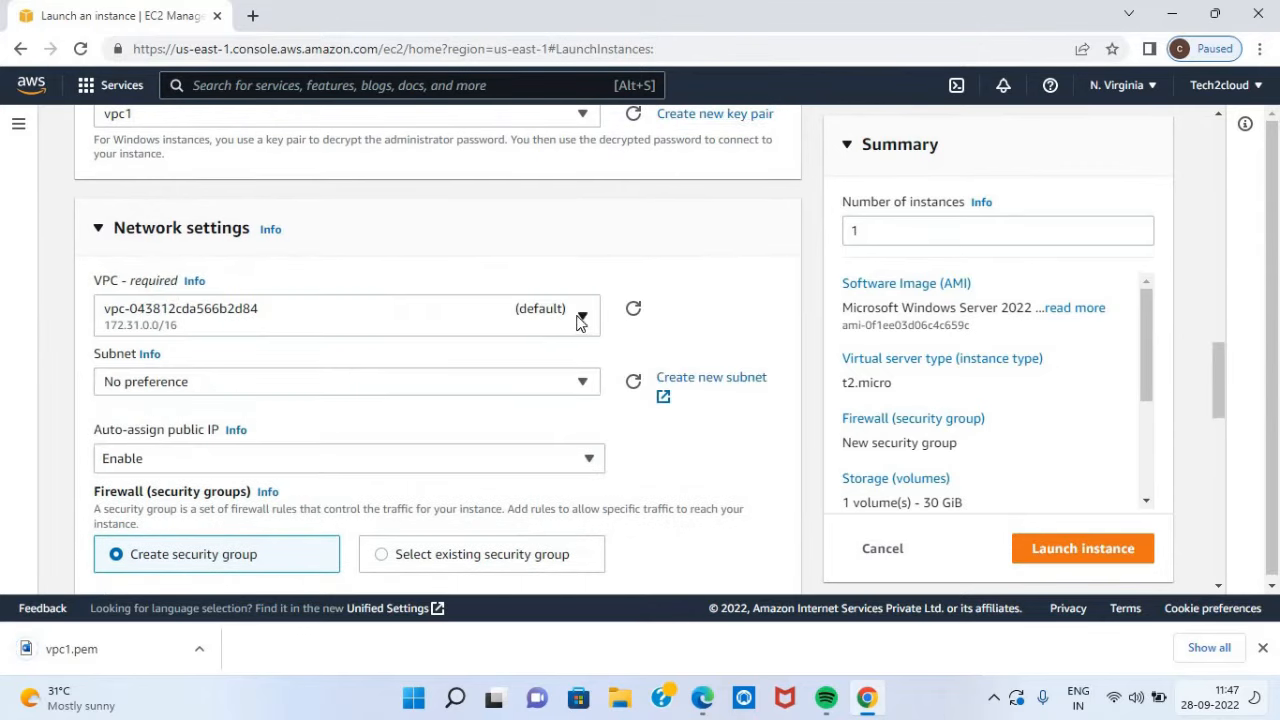
left_click(580, 318)
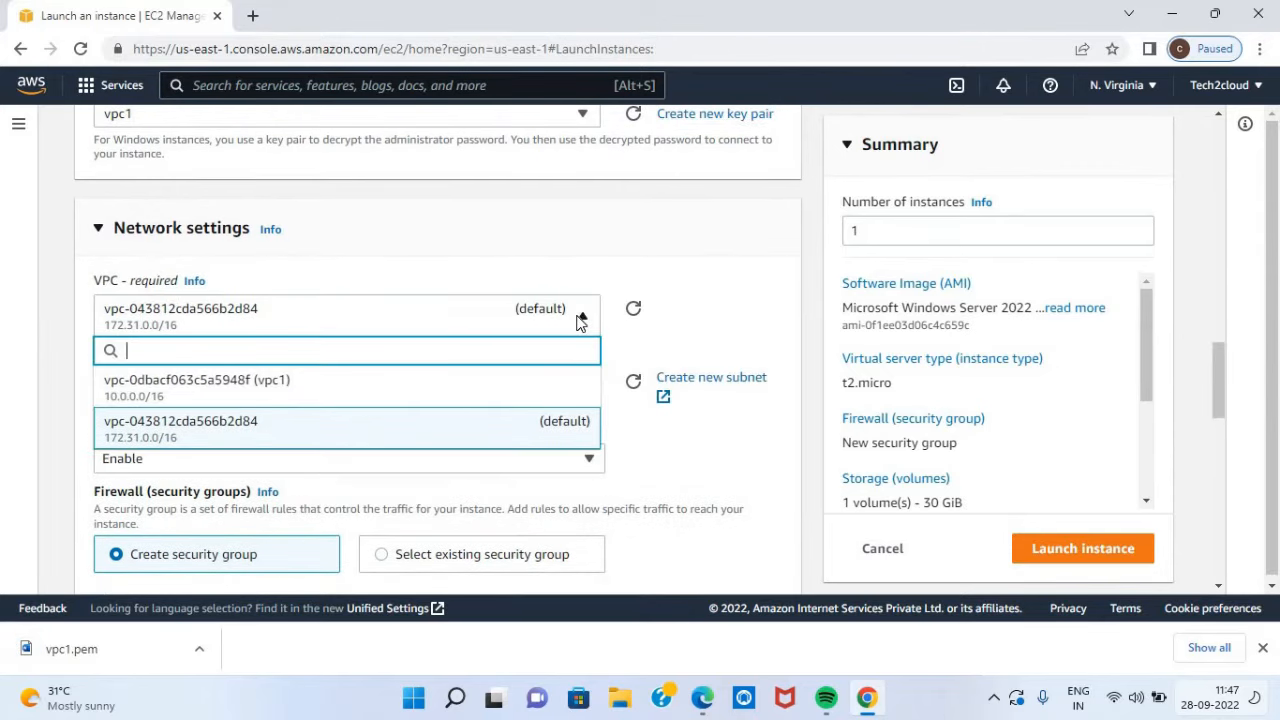
left_click(420, 396)
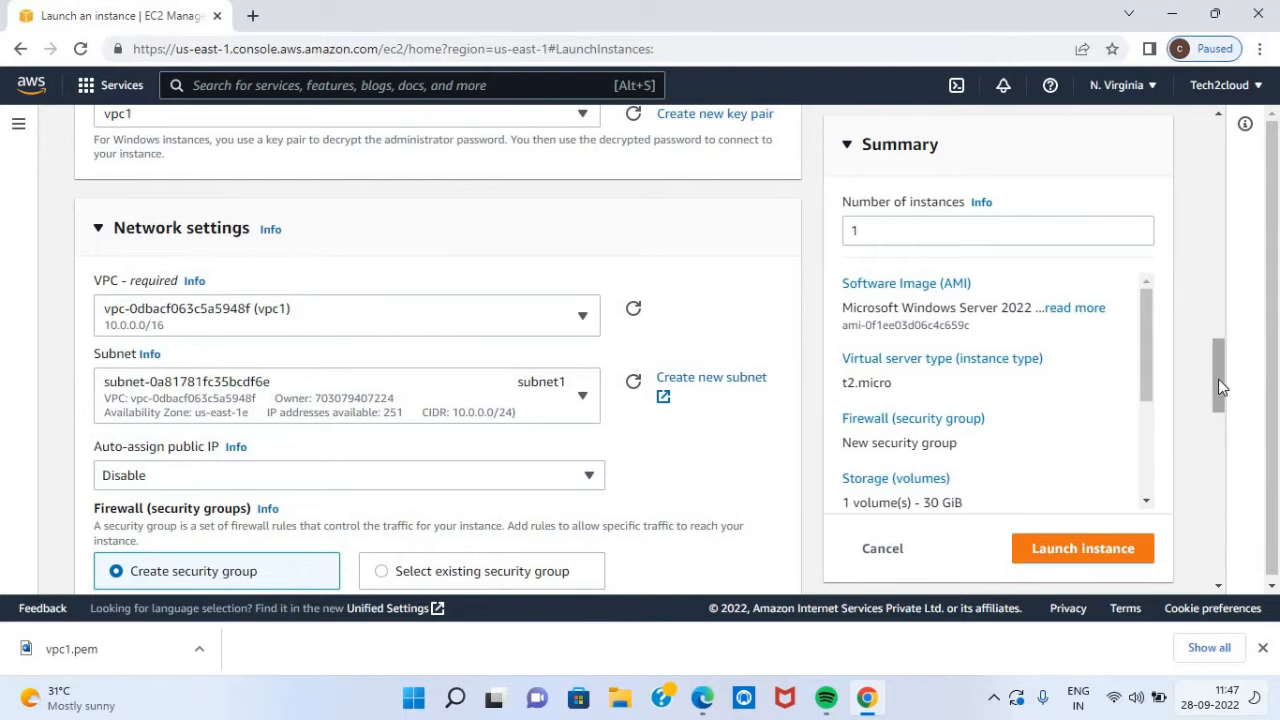
scroll(1217, 390, "down", 1)
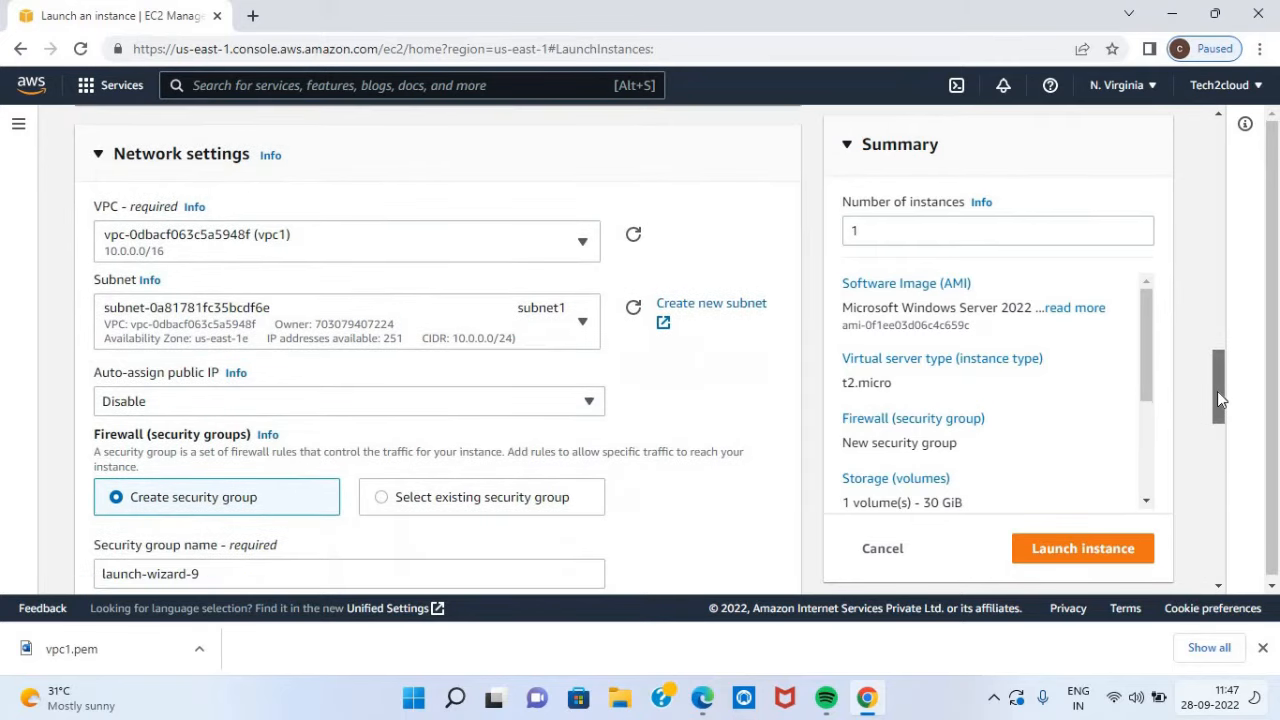
scroll(1219, 406, "down", 1)
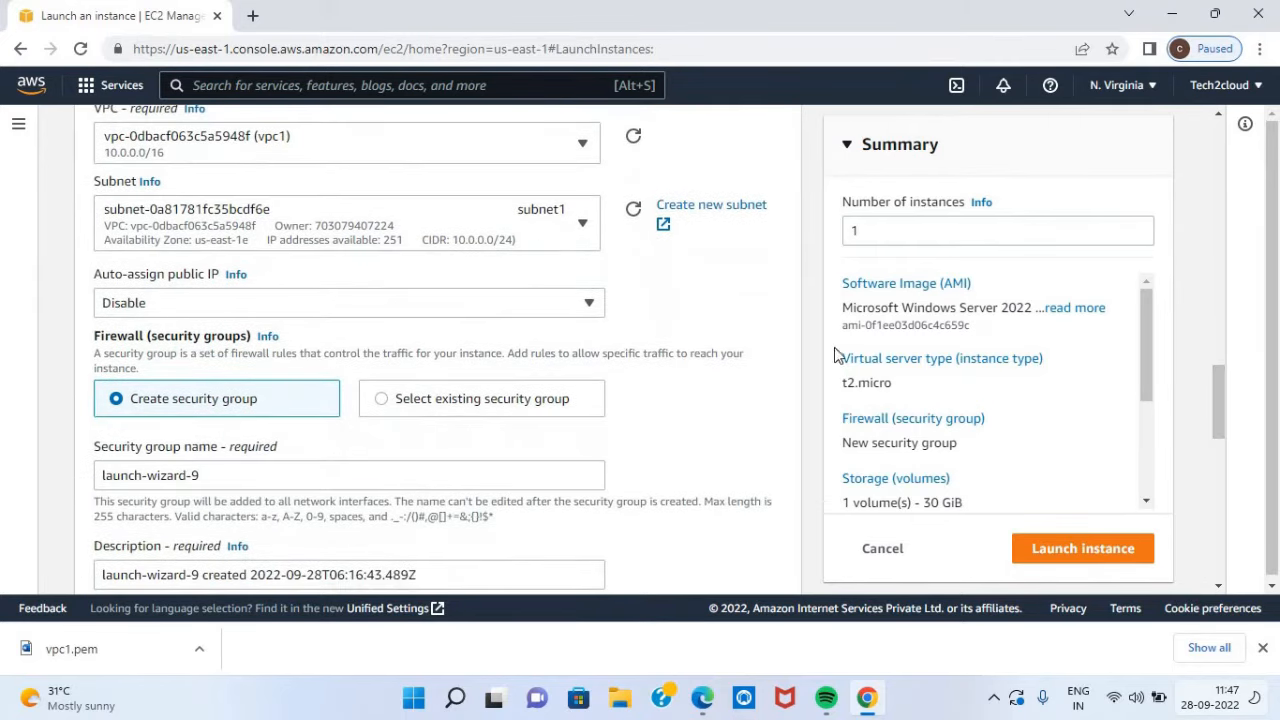
left_click(555, 317)
left_click(352, 345)
Launch the instance with the default 30 GiB gp2 storage and open the list of all instances
left_click_drag(1218, 396, 1208, 526)
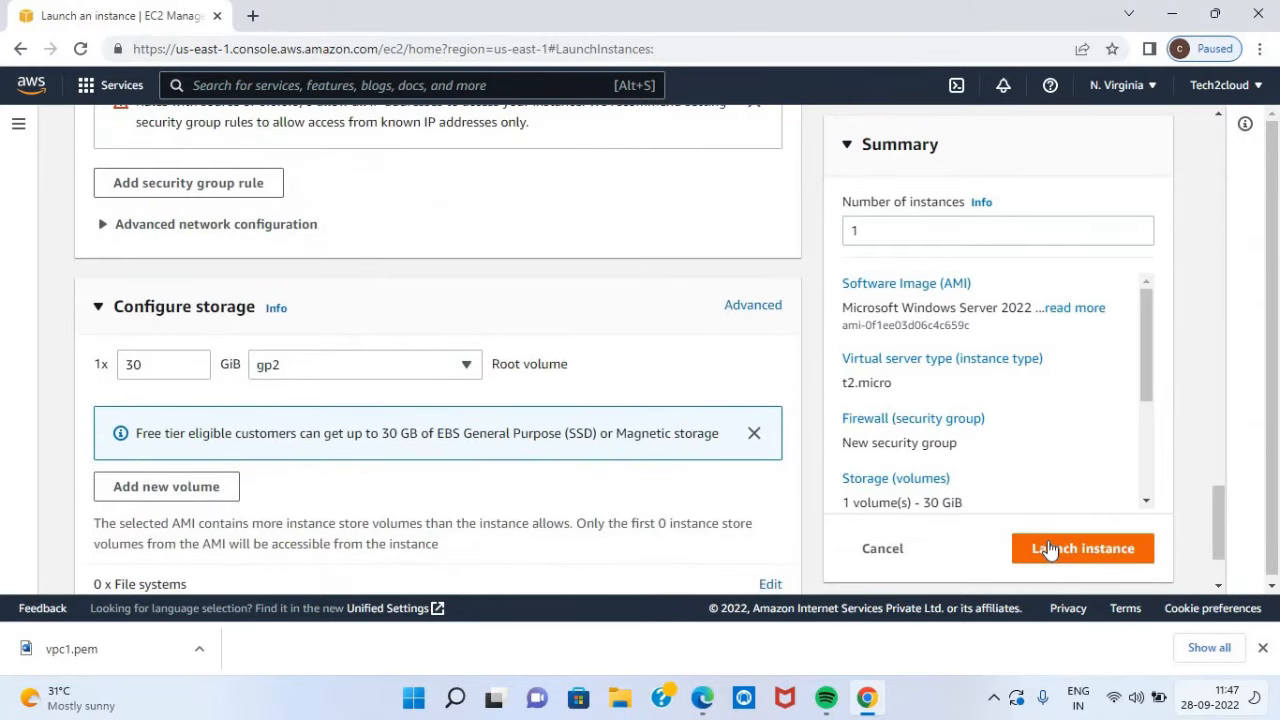
left_click(1048, 549)
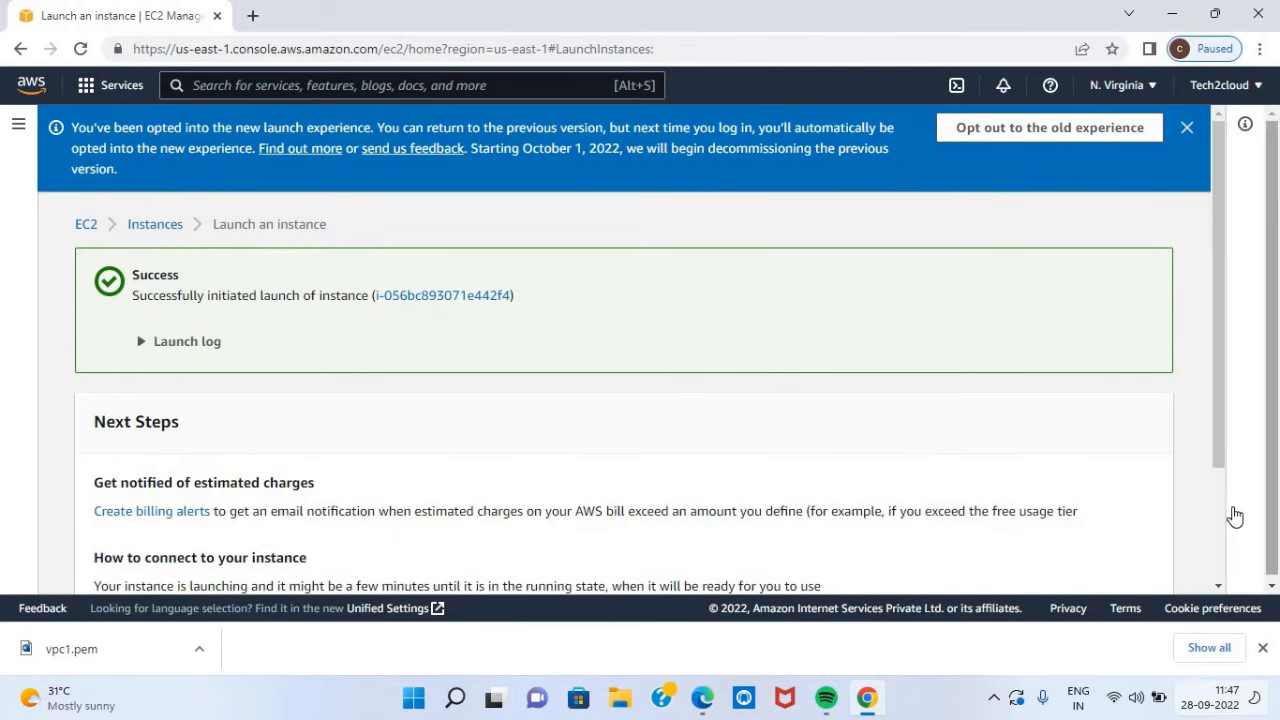
scroll(1221, 508, "down", 2)
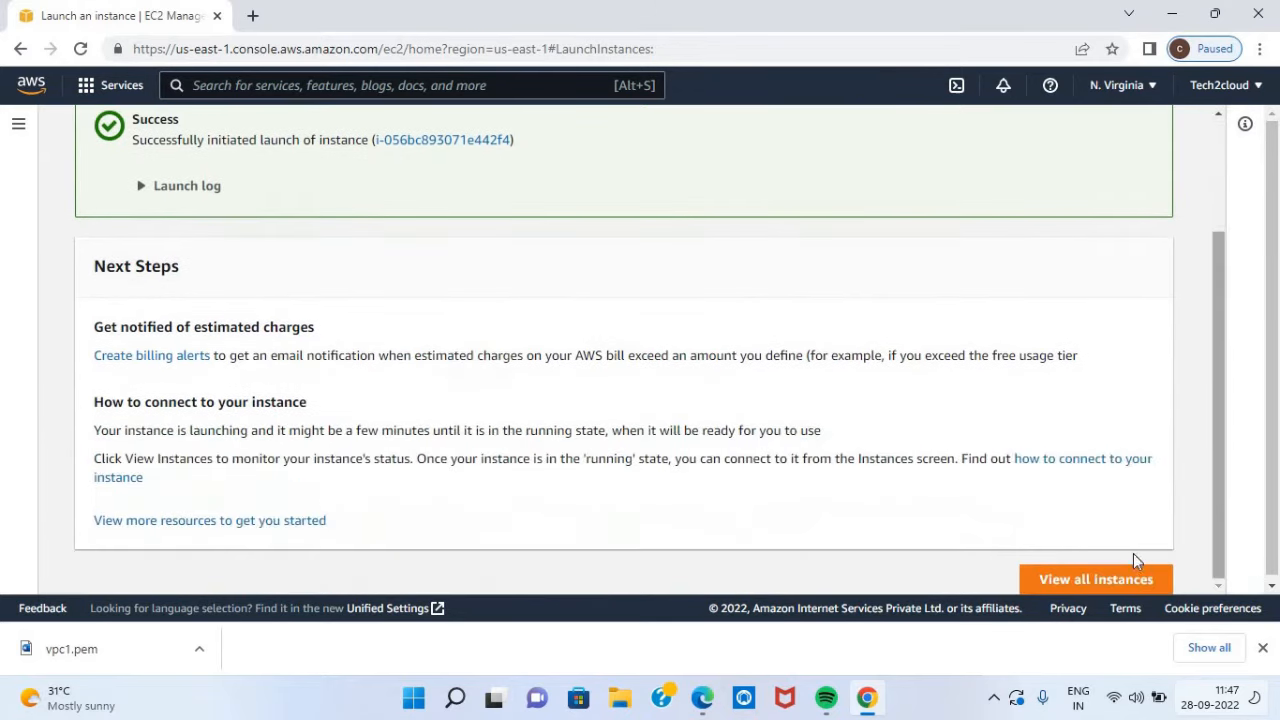
left_click(1089, 582)
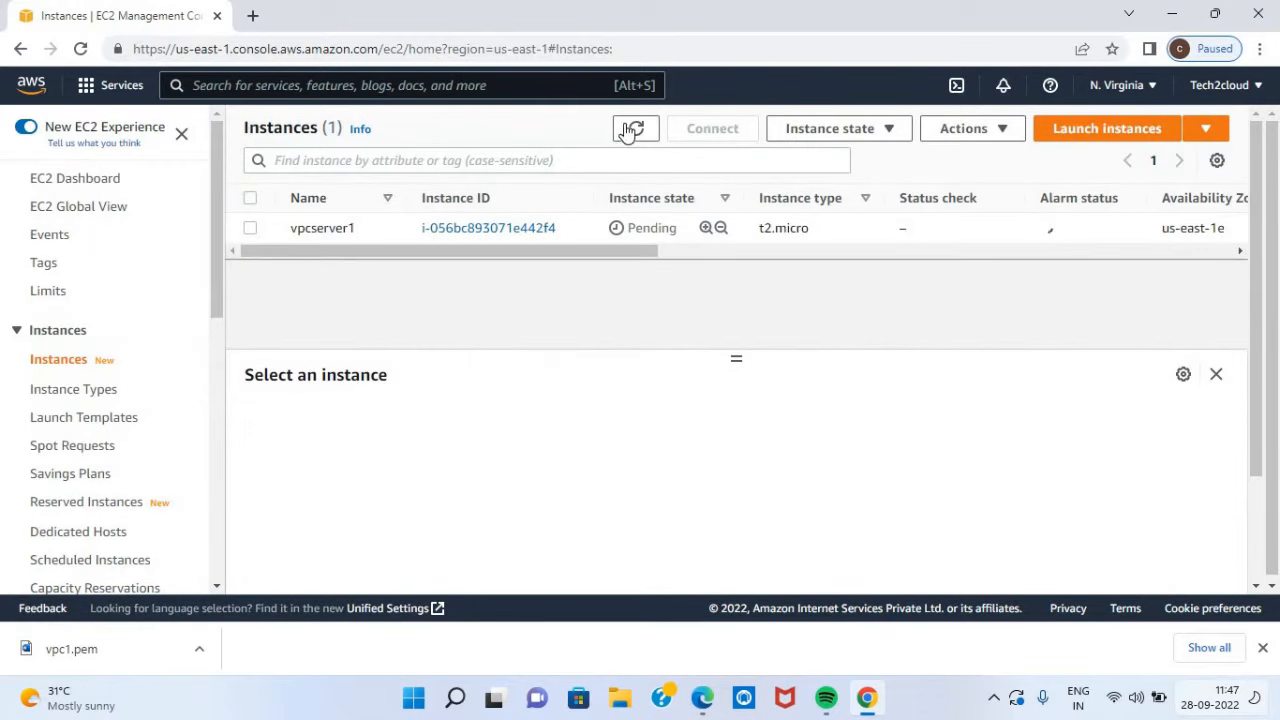
Refresh the instance list and examine the vpcserver1 details, including its IP addresses, VPC, subnet and platform
left_click(636, 128)
left_click(251, 229)
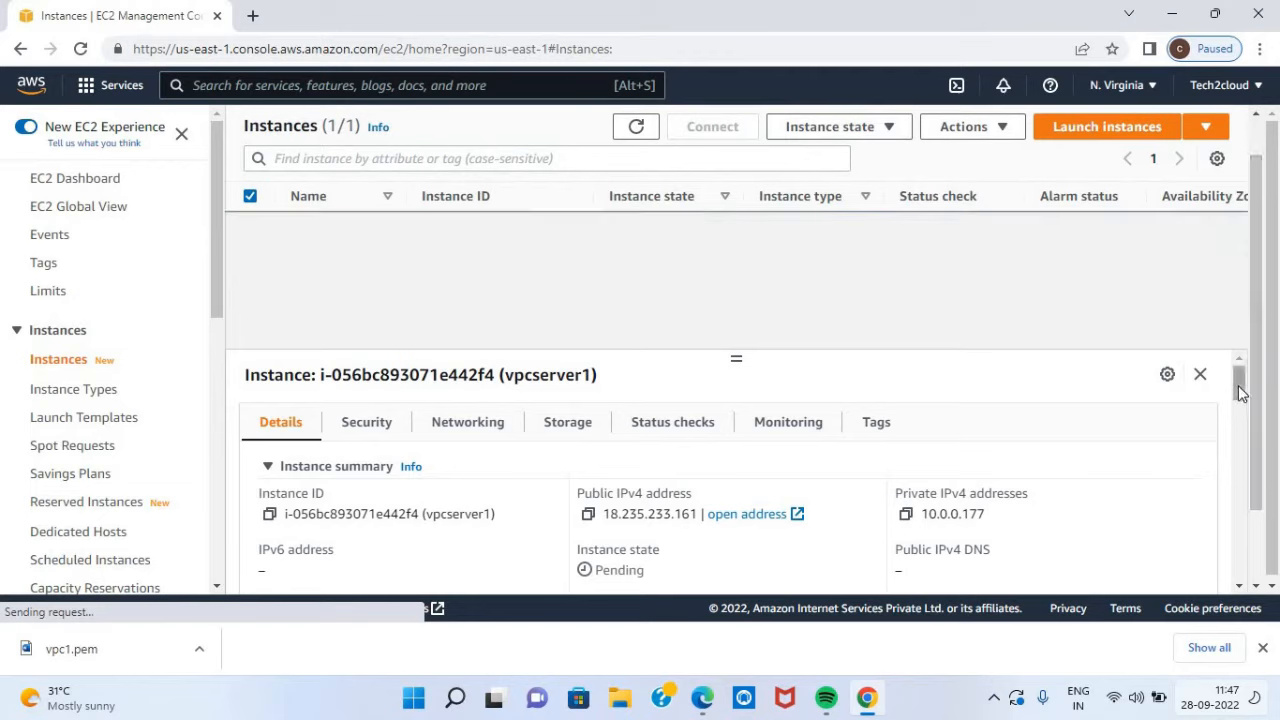
scroll(791, 514, "down", 1)
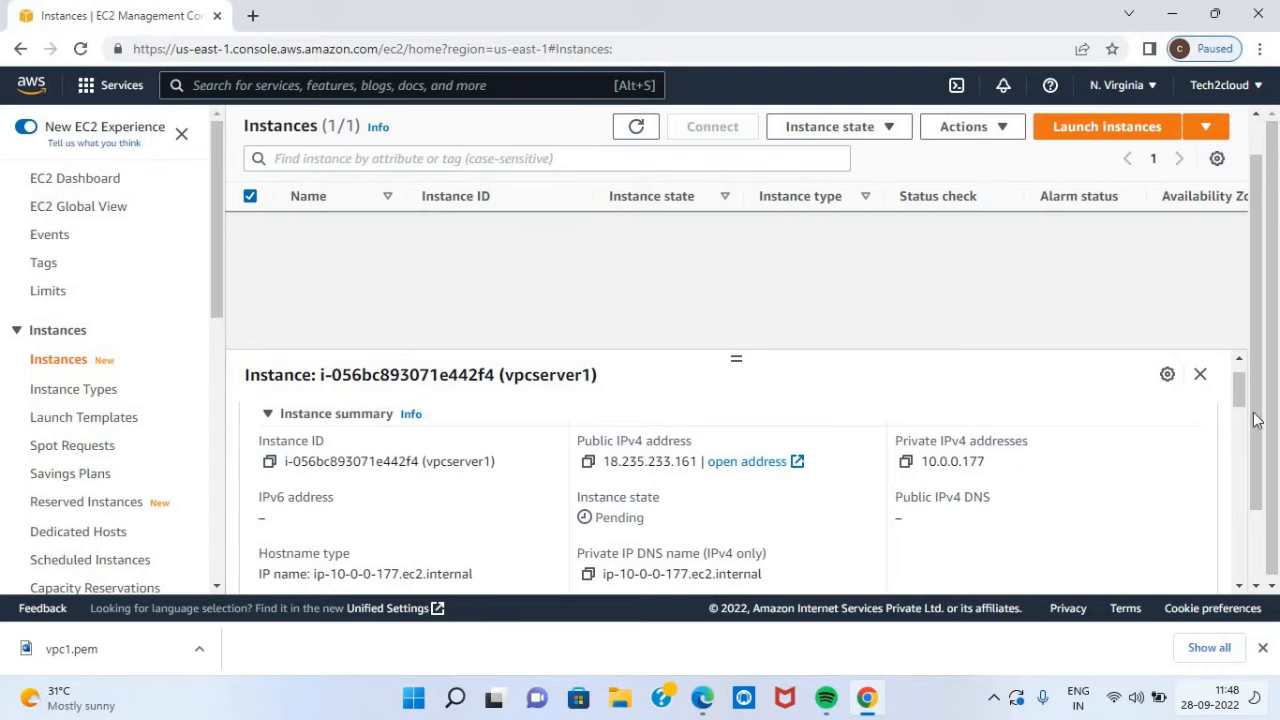
left_click_drag(1240, 395, 1240, 420)
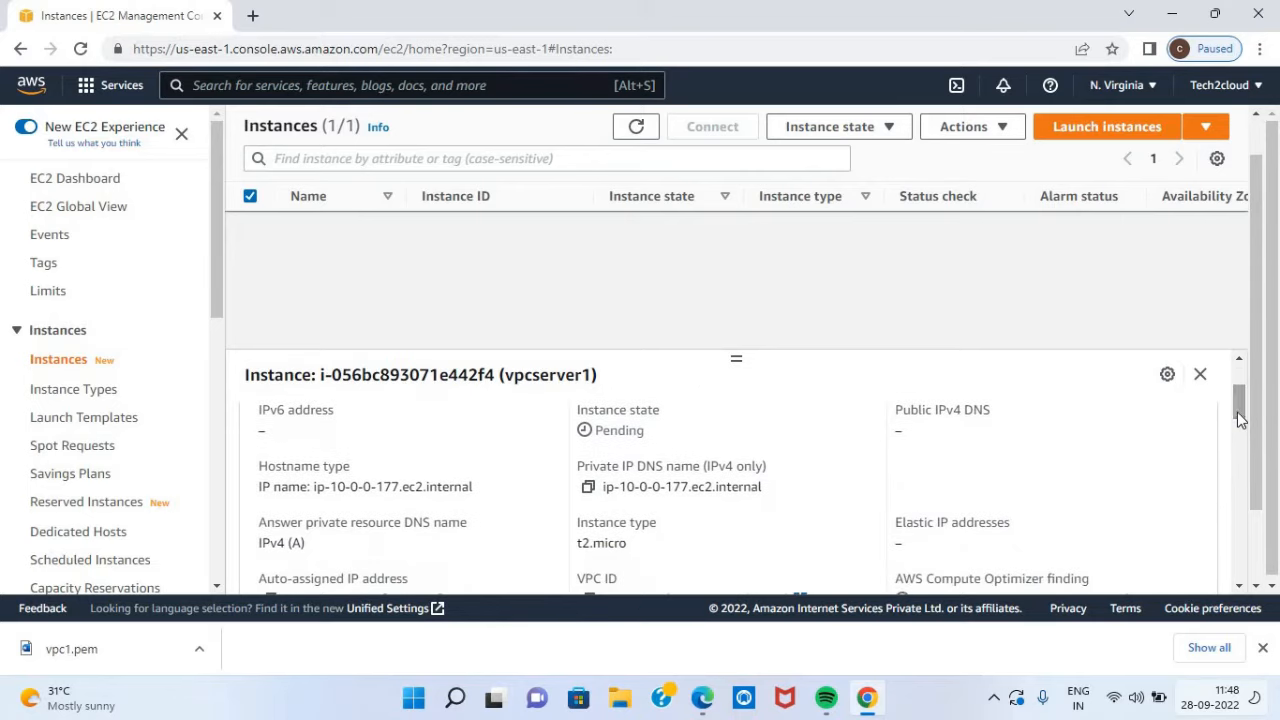
scroll(1239, 427, "down", 1)
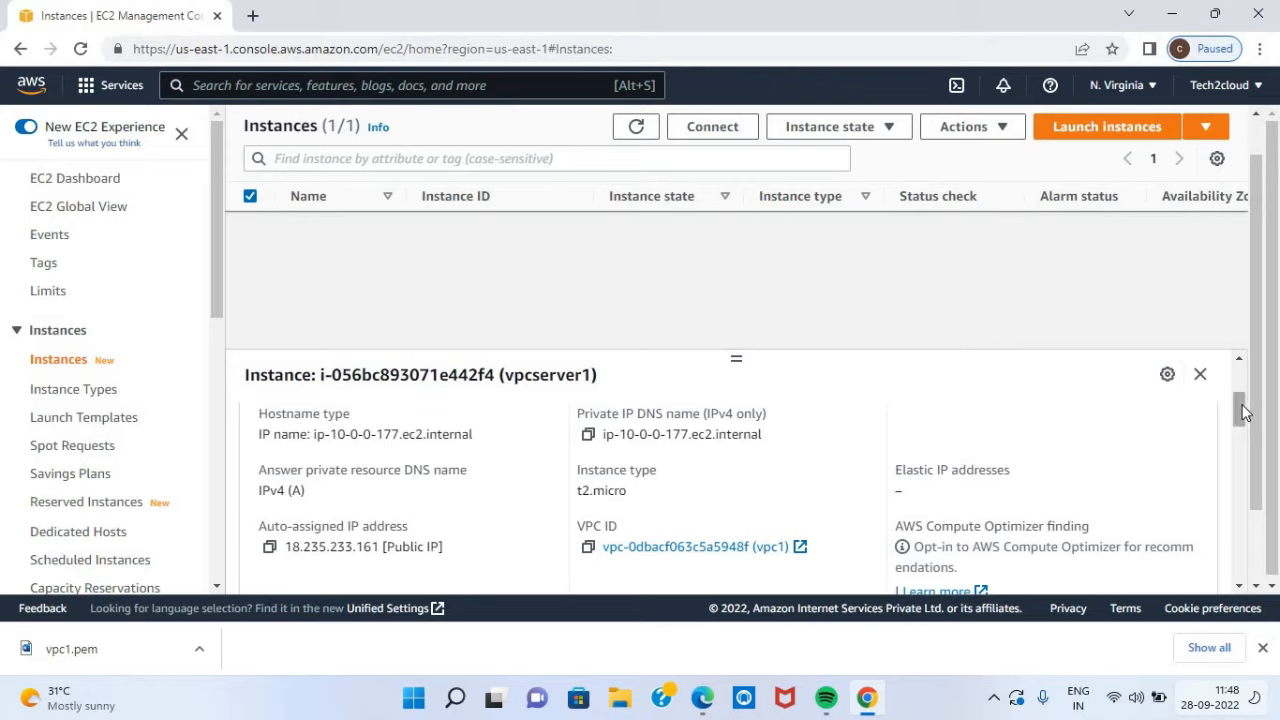
left_click_drag(1244, 412, 1244, 420)
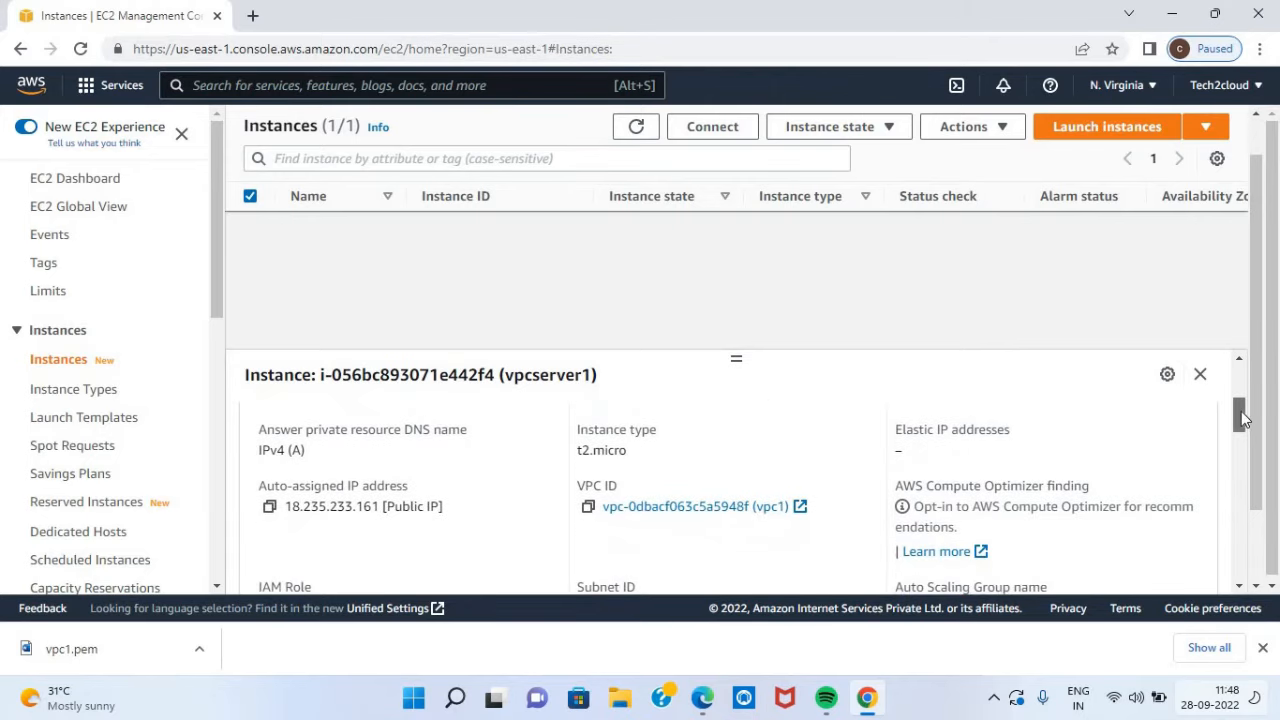
scroll(1243, 424, "down", 1)
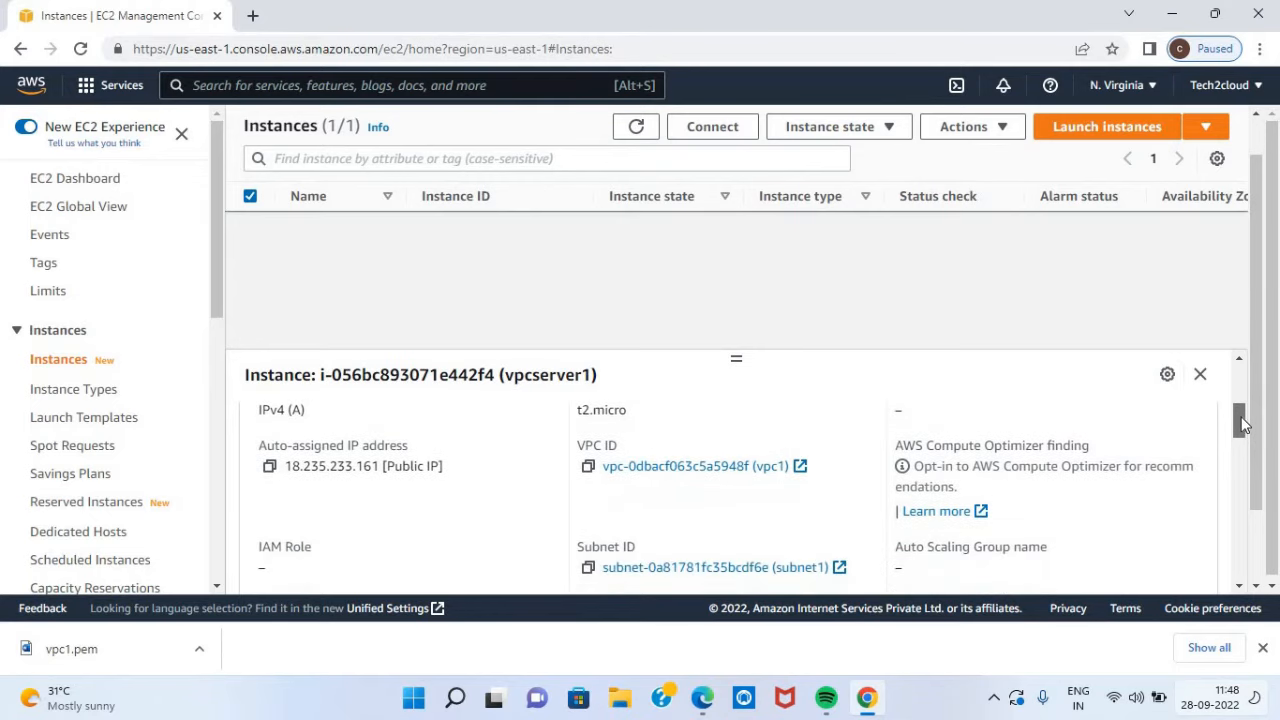
left_click_drag(1243, 424, 1243, 440)
scroll(1241, 445, "down", 1)
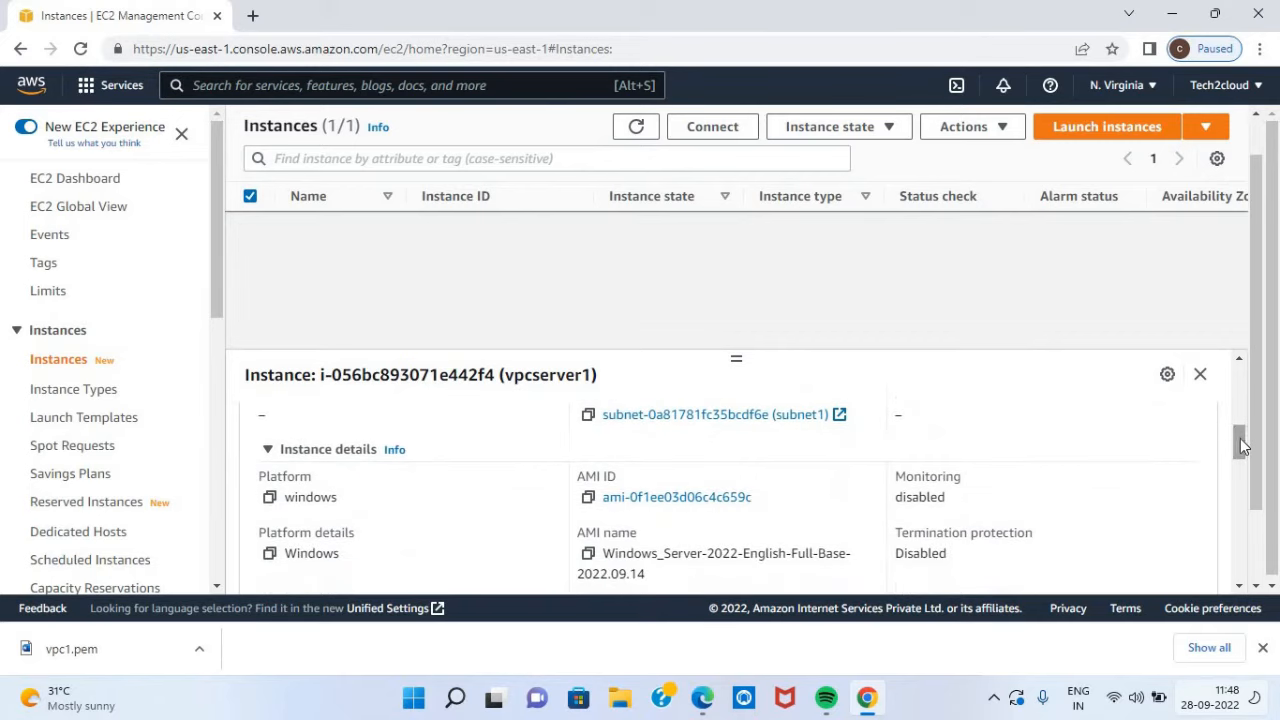
left_click_drag(1241, 447, 1238, 368)
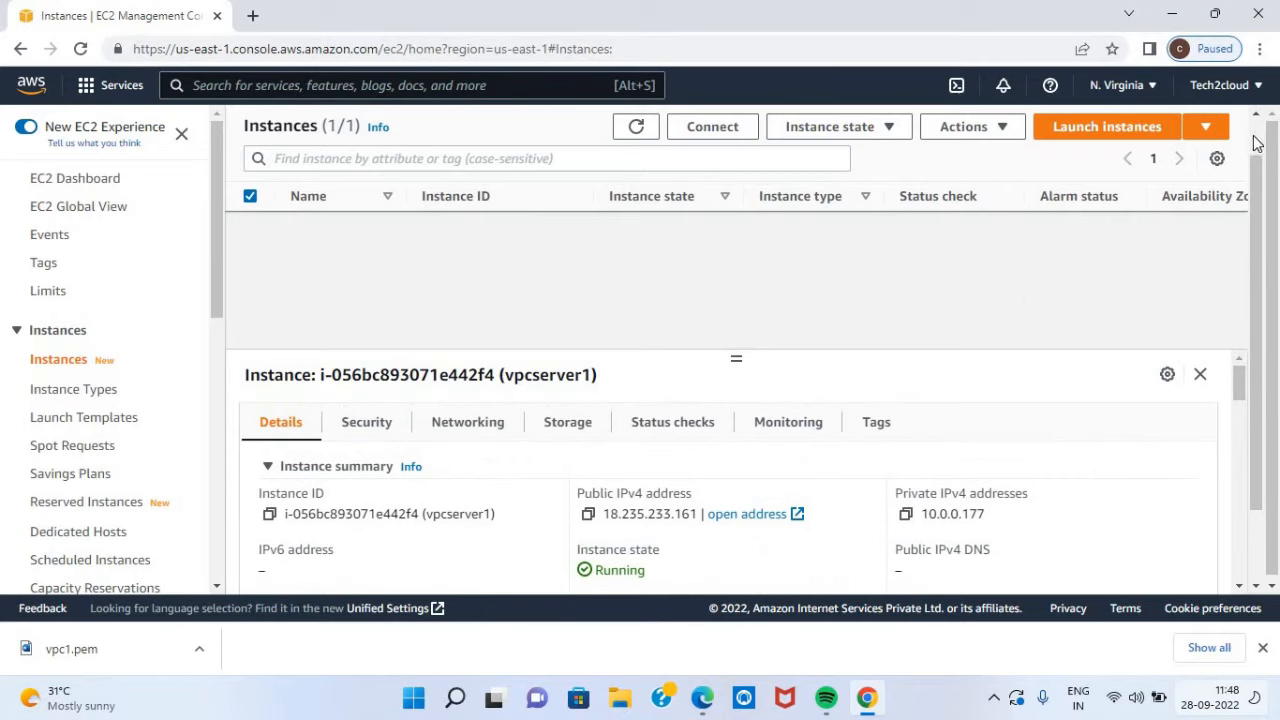
Refresh the instance list and download the remote desktop file for vpcserver1 from its RDP client connection options
left_click(633, 135)
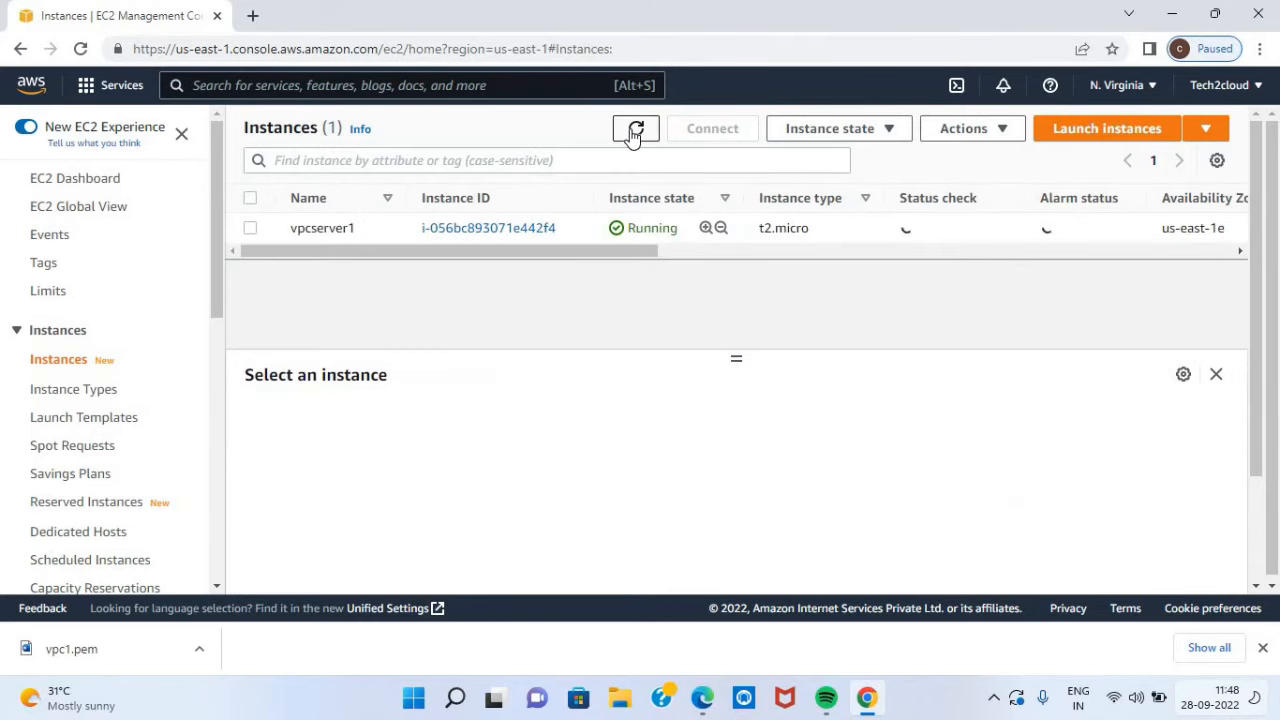
left_click(645, 135)
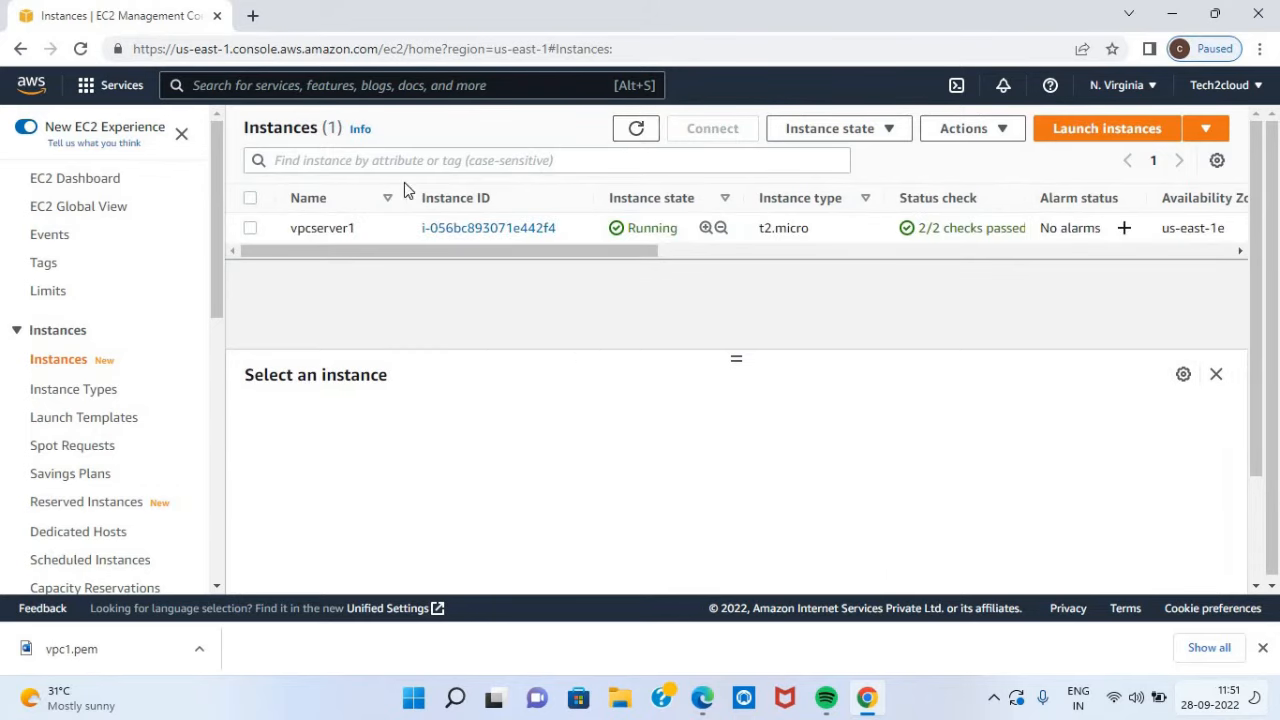
left_click(250, 228)
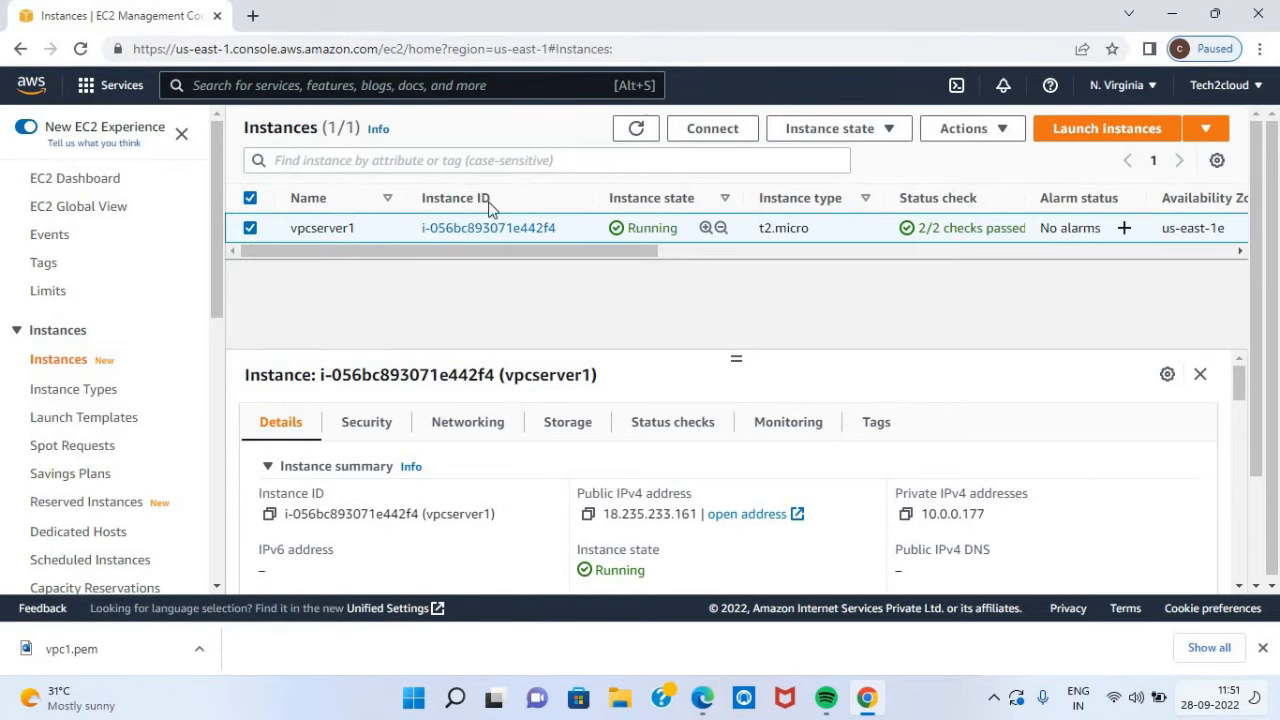
left_click(710, 133)
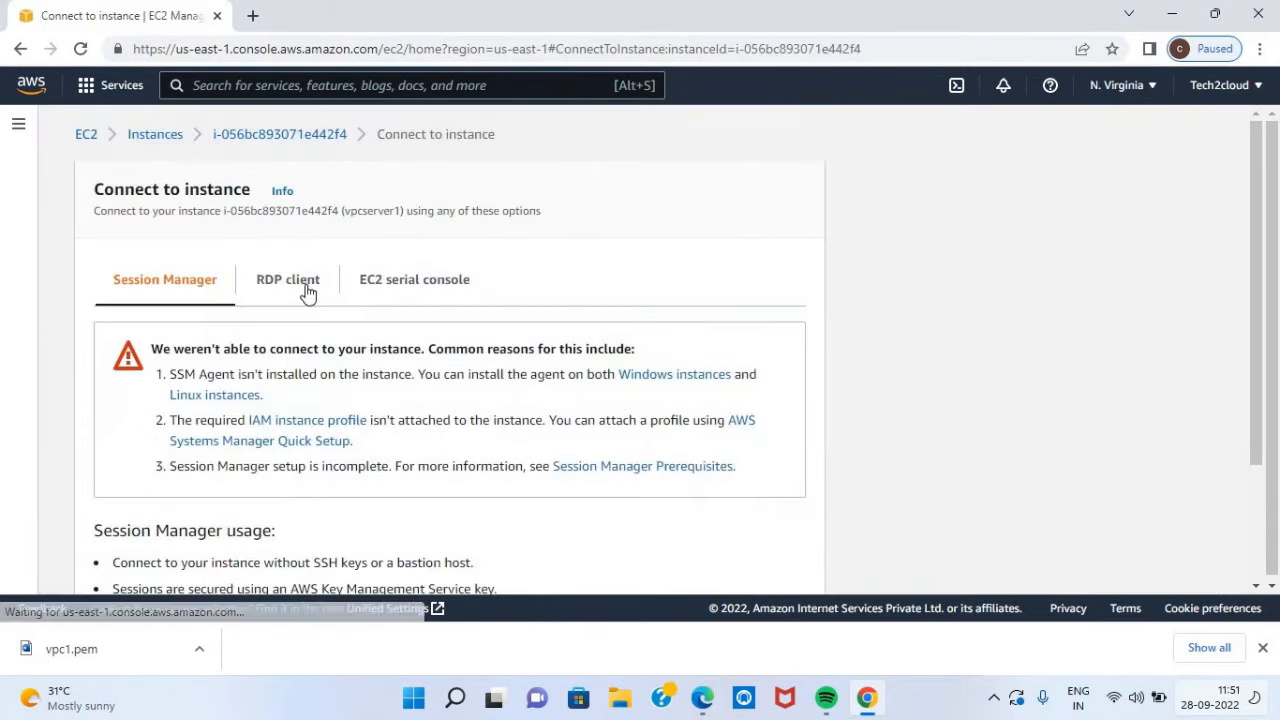
left_click(300, 289)
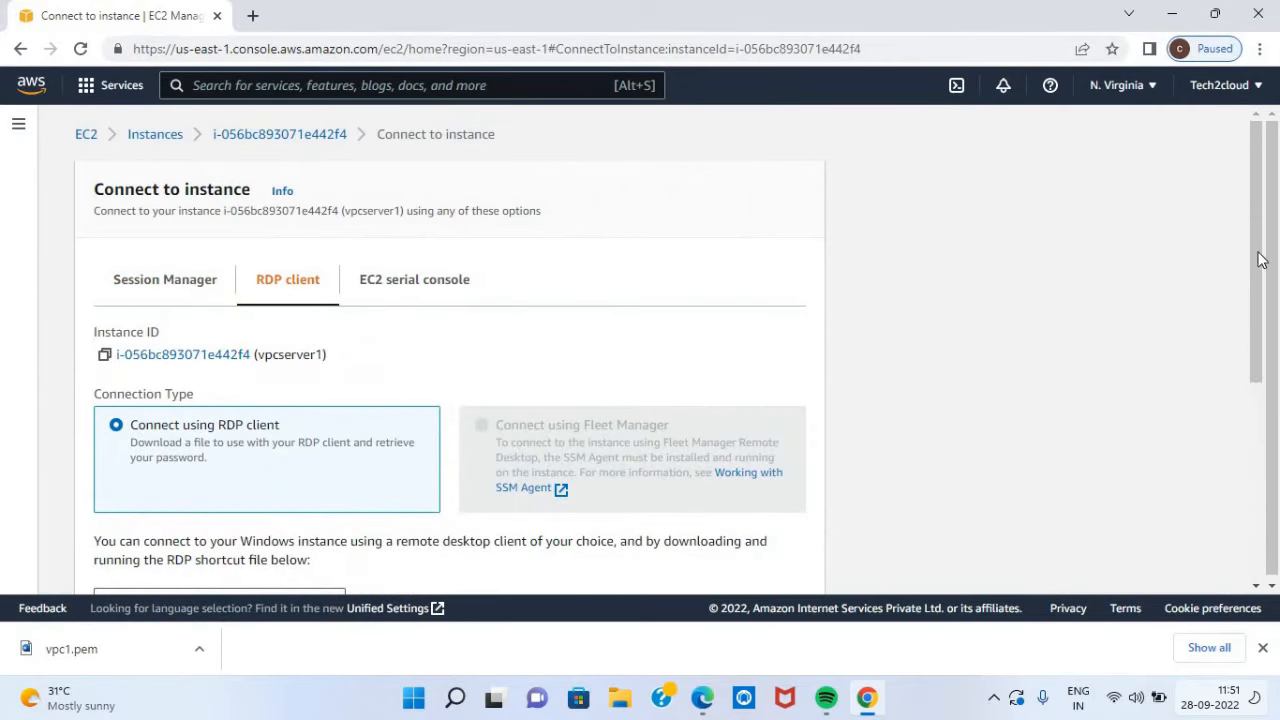
left_click_drag(1250, 333, 1254, 481)
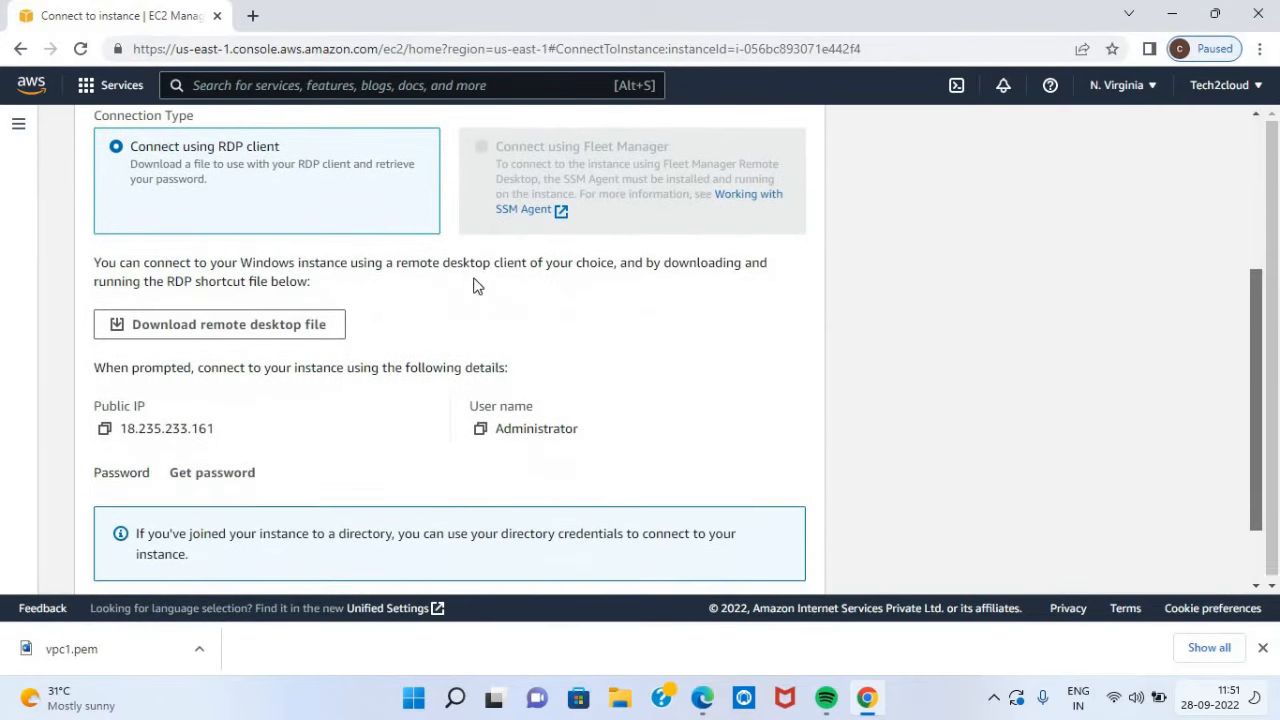
left_click(237, 326)
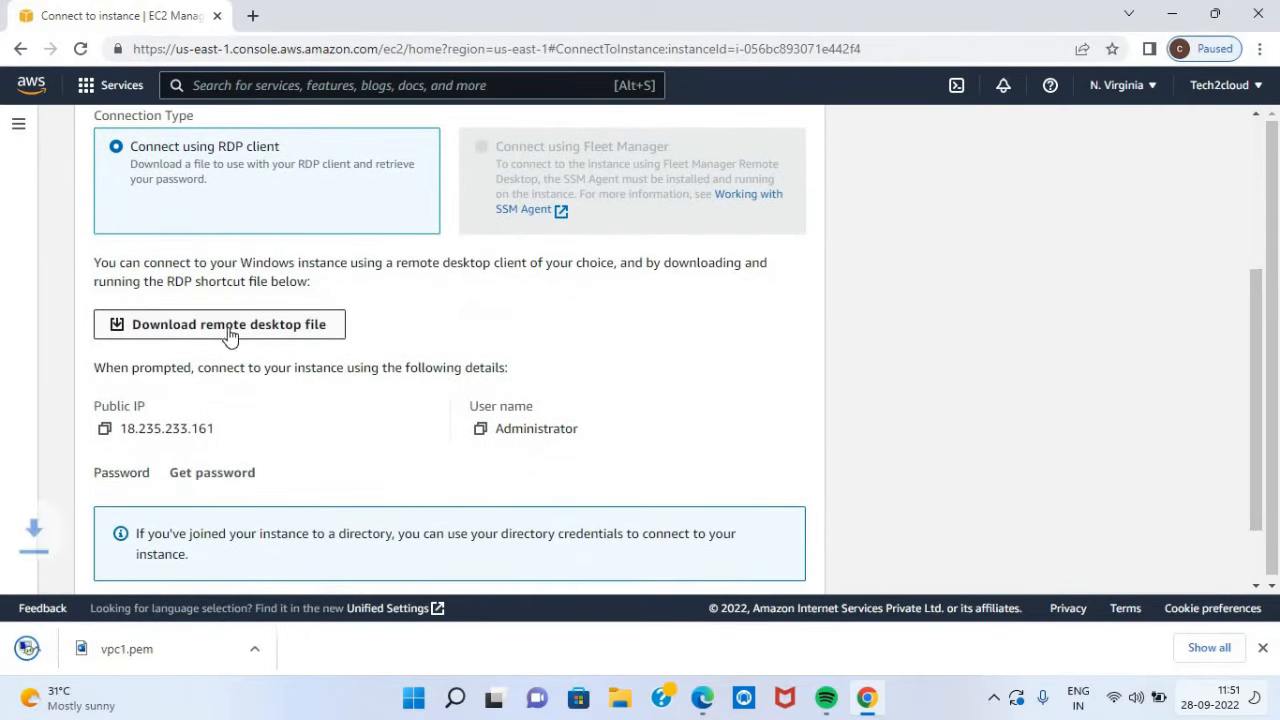
Decrypt the Windows administrator password using the vpc1.pem key file and copy the decrypted password
left_click(212, 476)
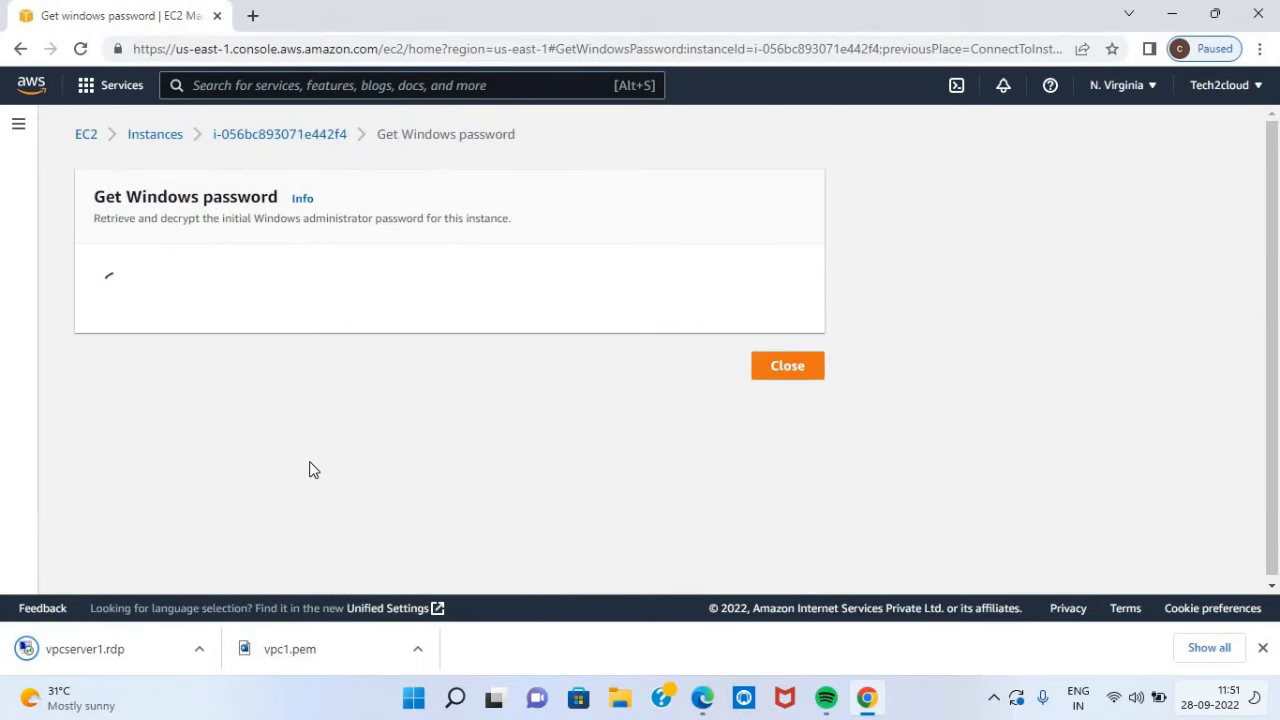
left_click(178, 440)
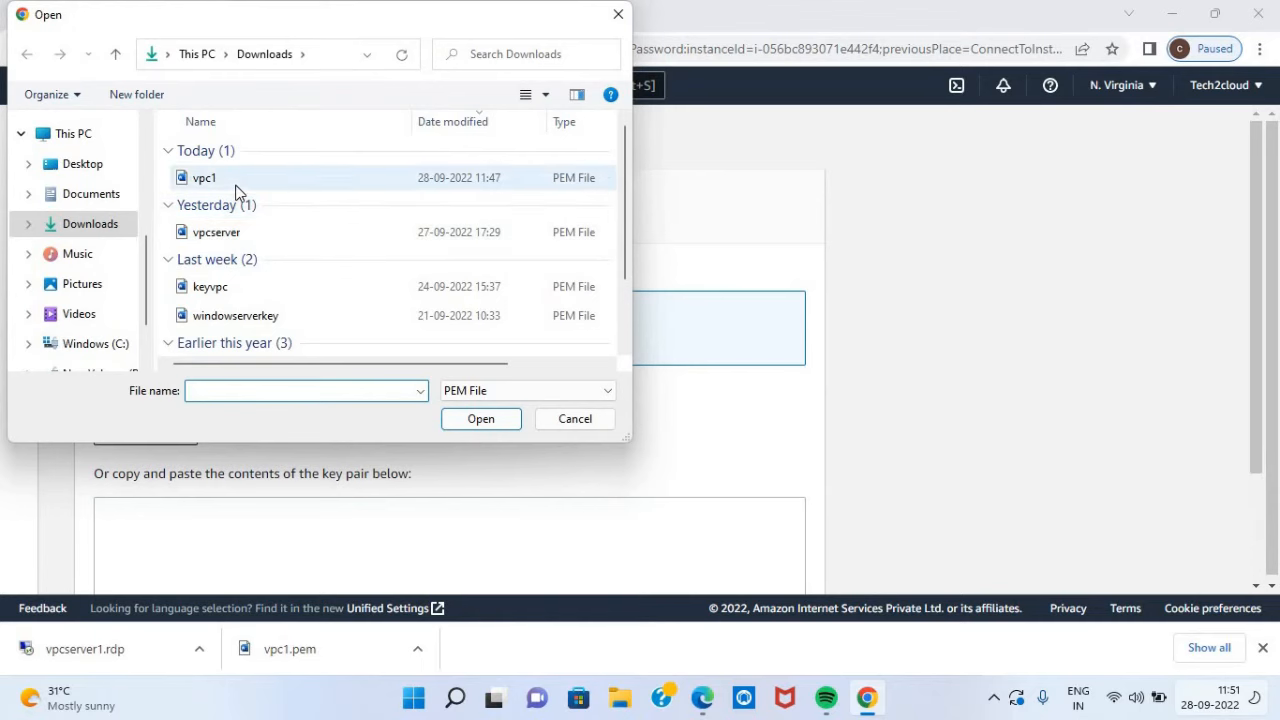
left_click(237, 184)
left_click(484, 421)
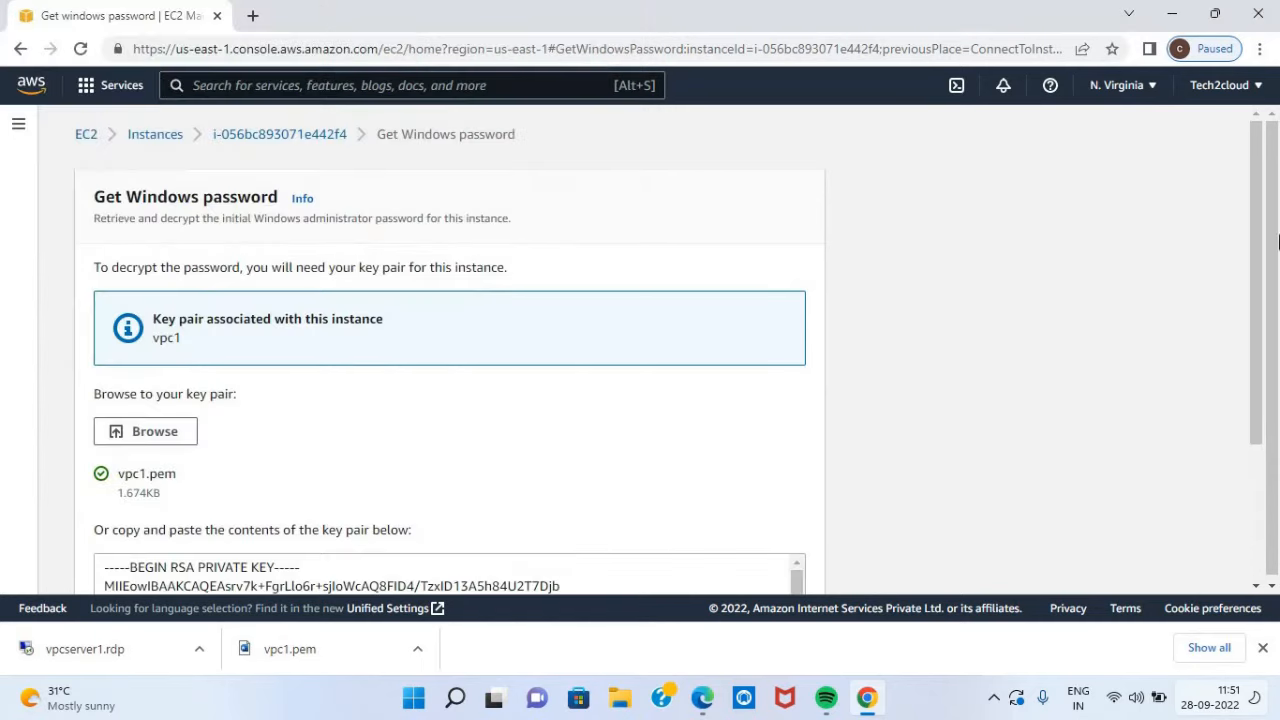
left_click_drag(1252, 337, 1250, 471)
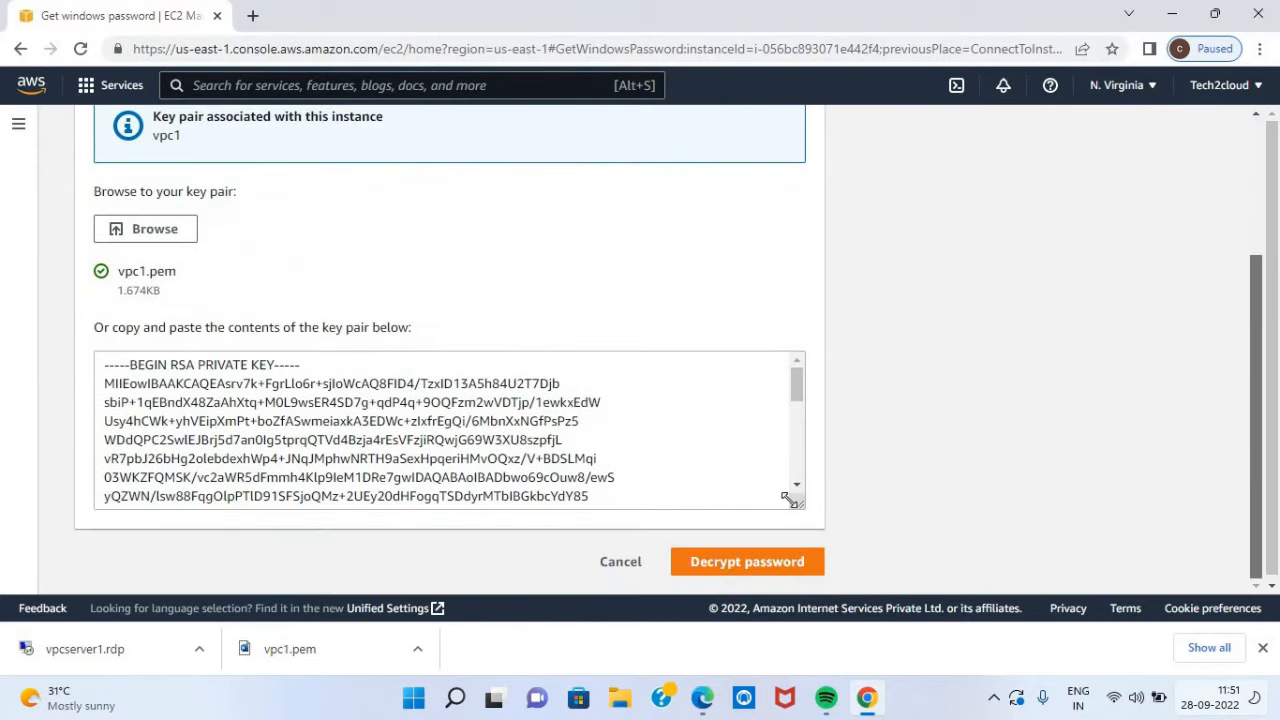
left_click(745, 563)
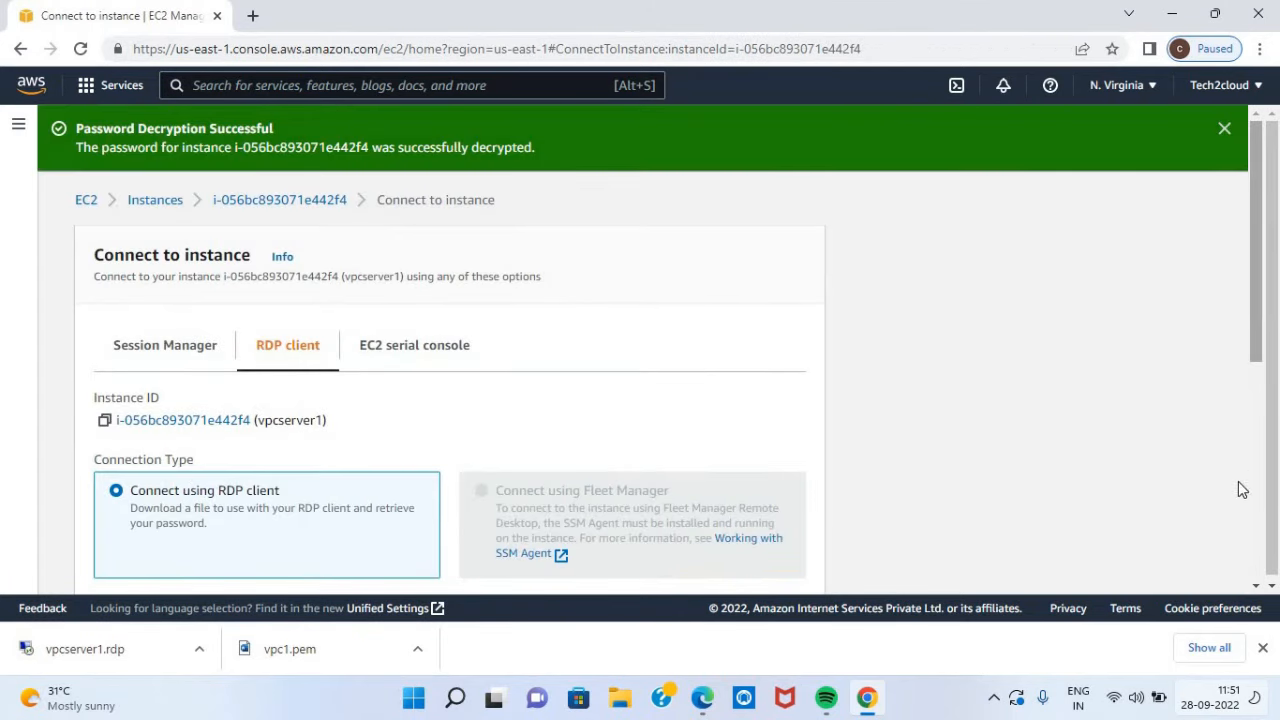
scroll(1237, 486, "down", 5)
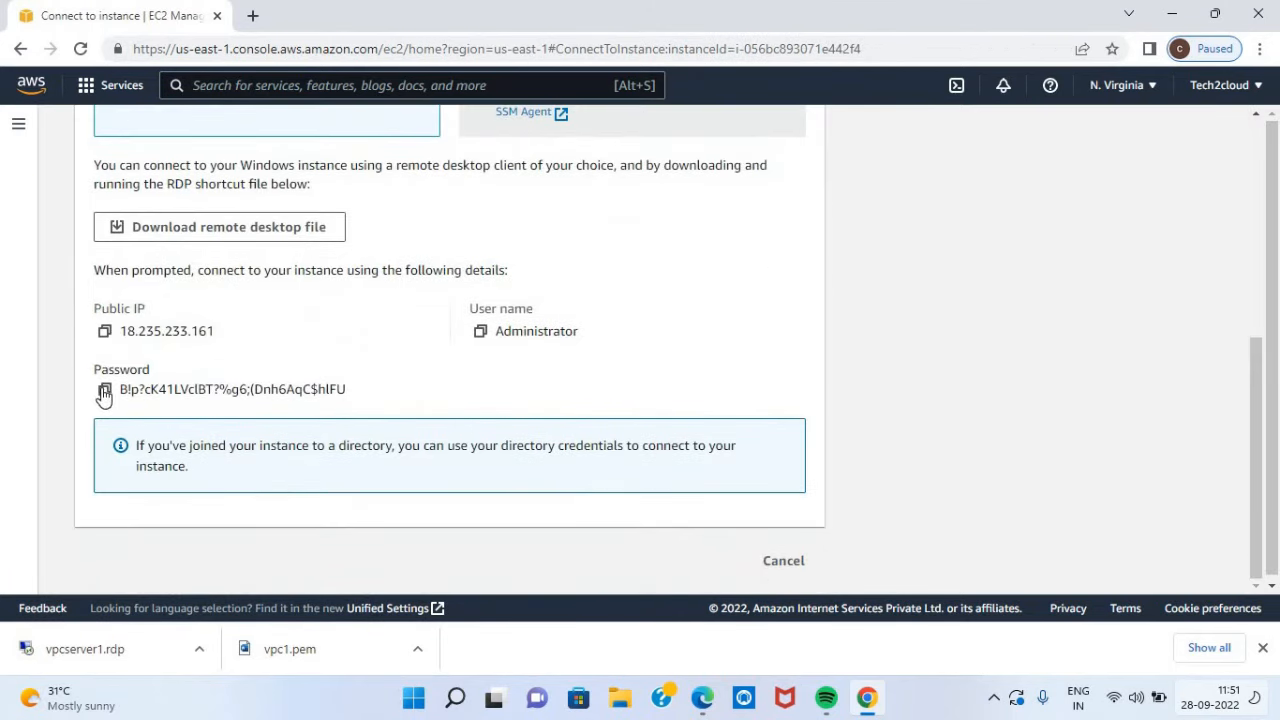
left_click(104, 391)
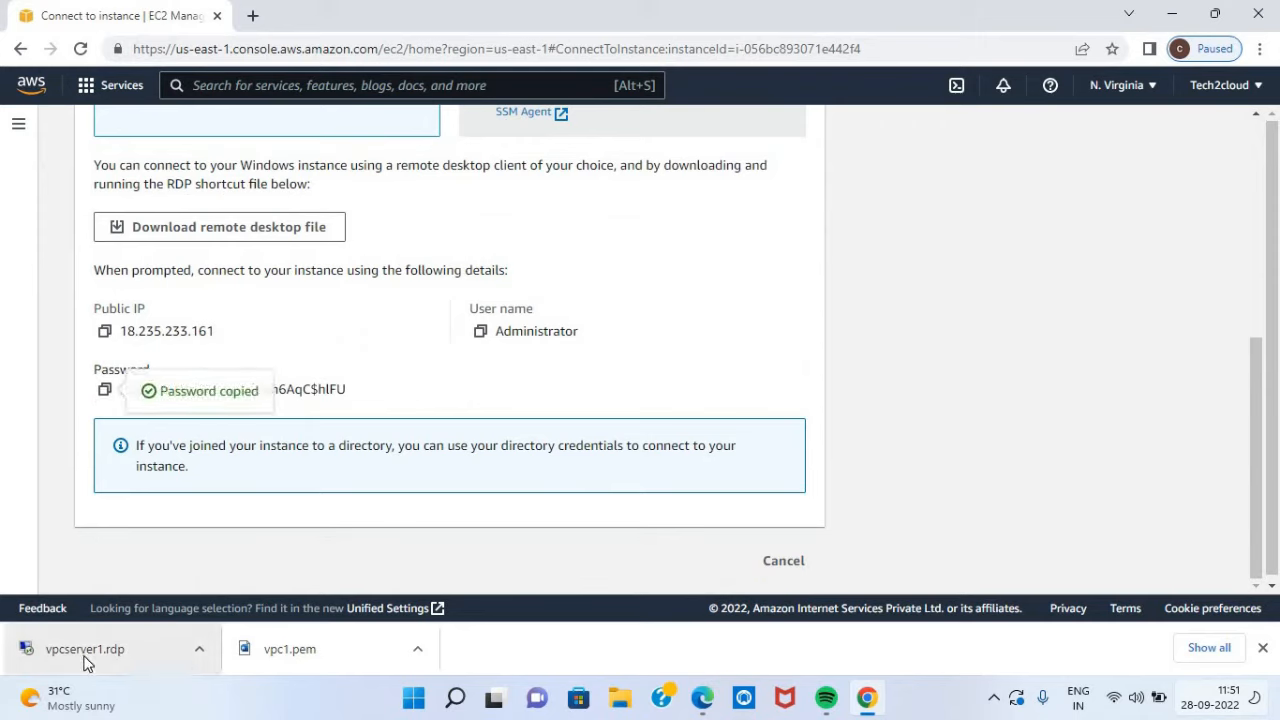
Open vpcserver1.rdp and connect to the server, entering the Administrator password and accepting the untrusted certificate
left_click(84, 655)
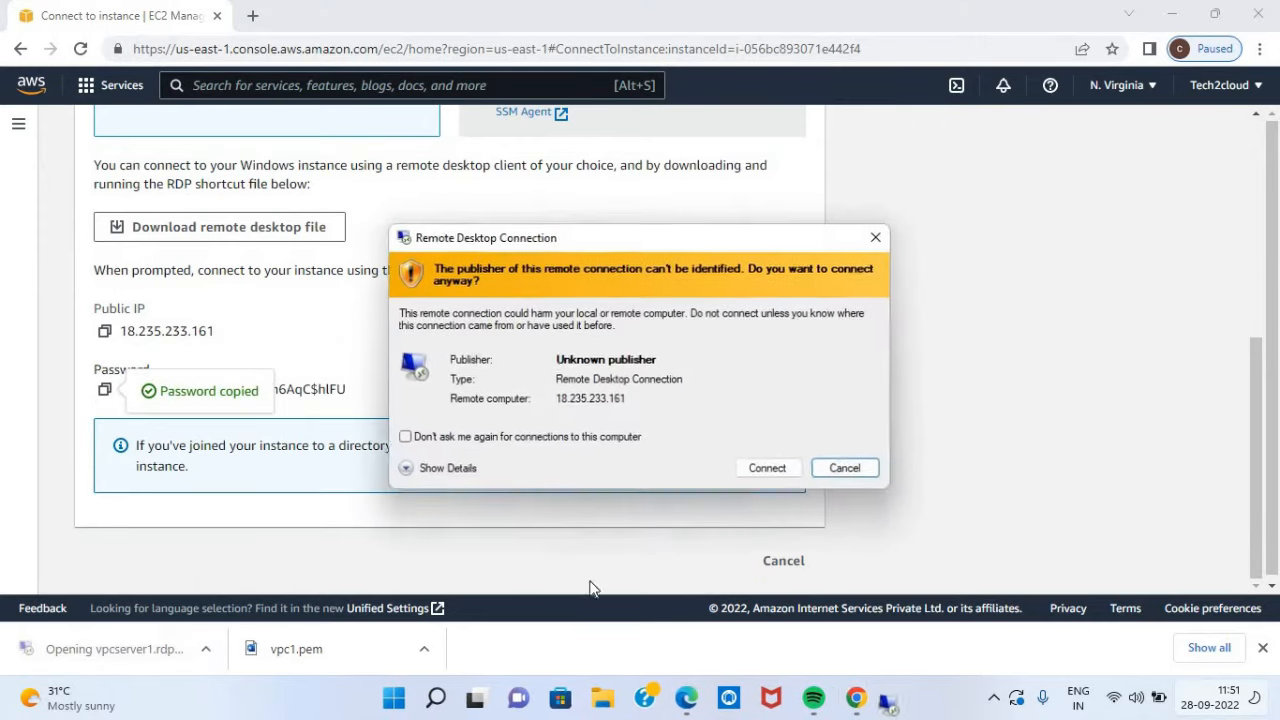
left_click(771, 477)
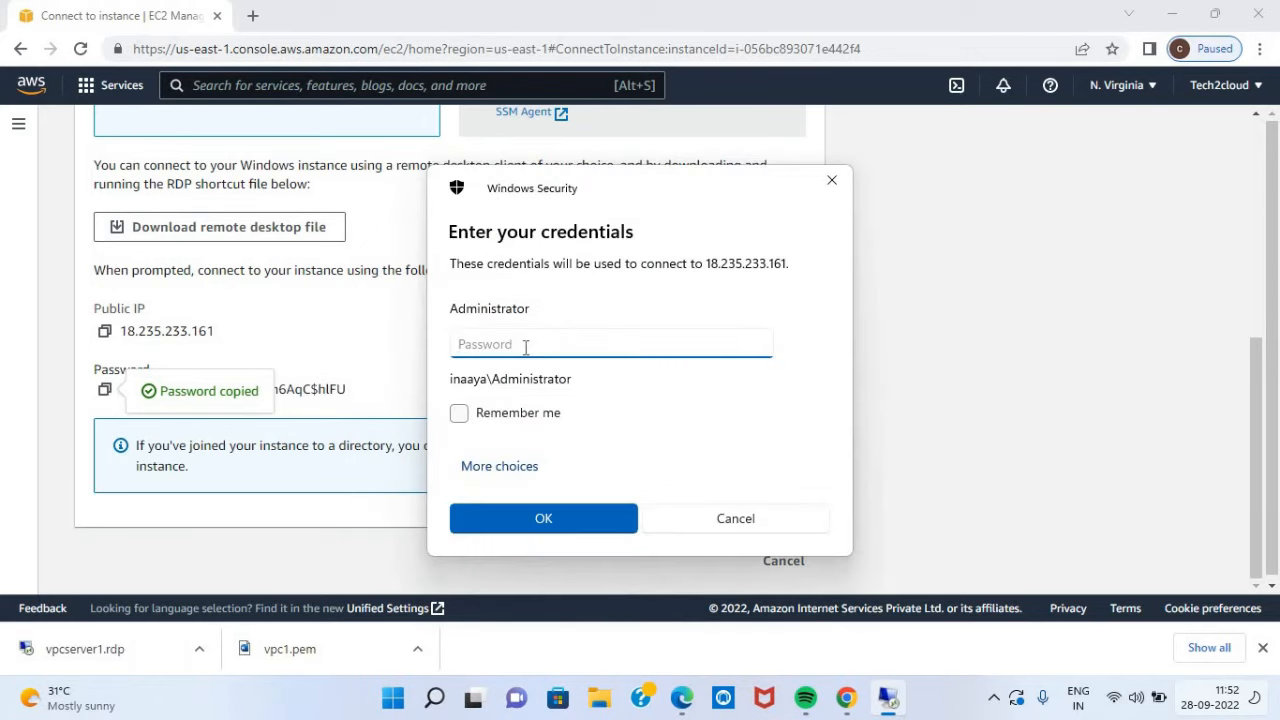
key("ctrl+v")
left_click(535, 520)
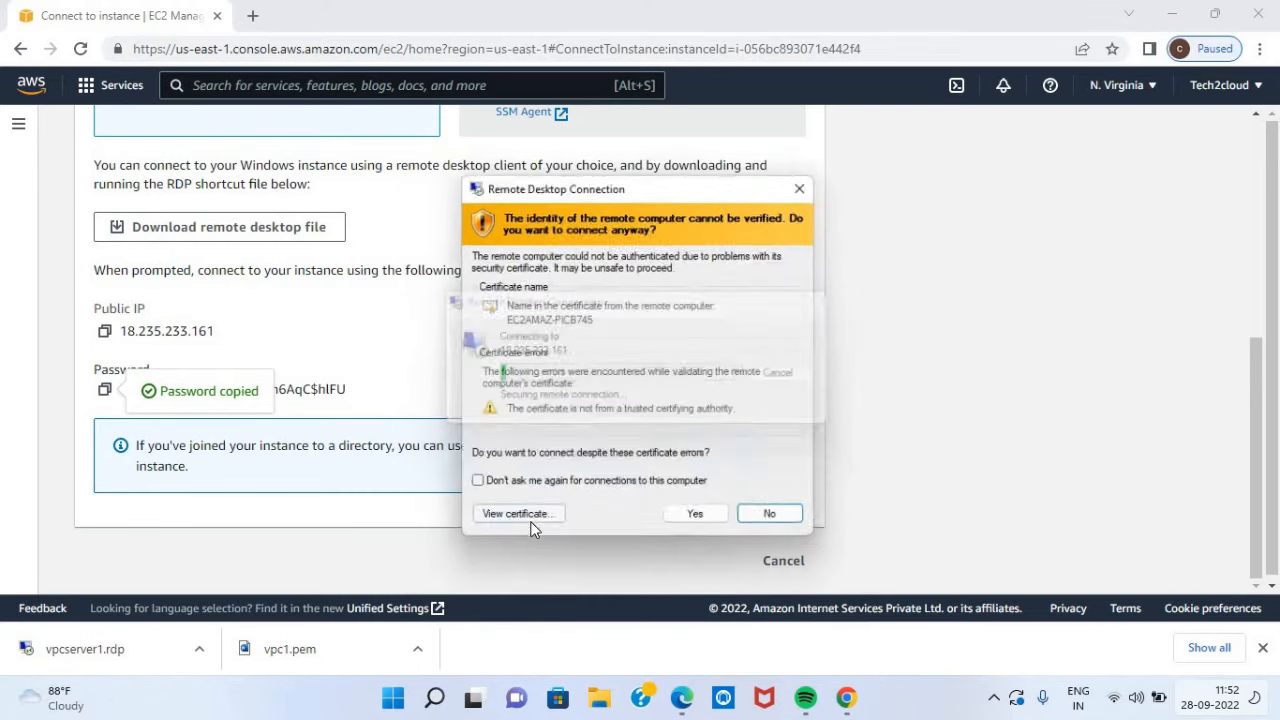
left_click(698, 523)
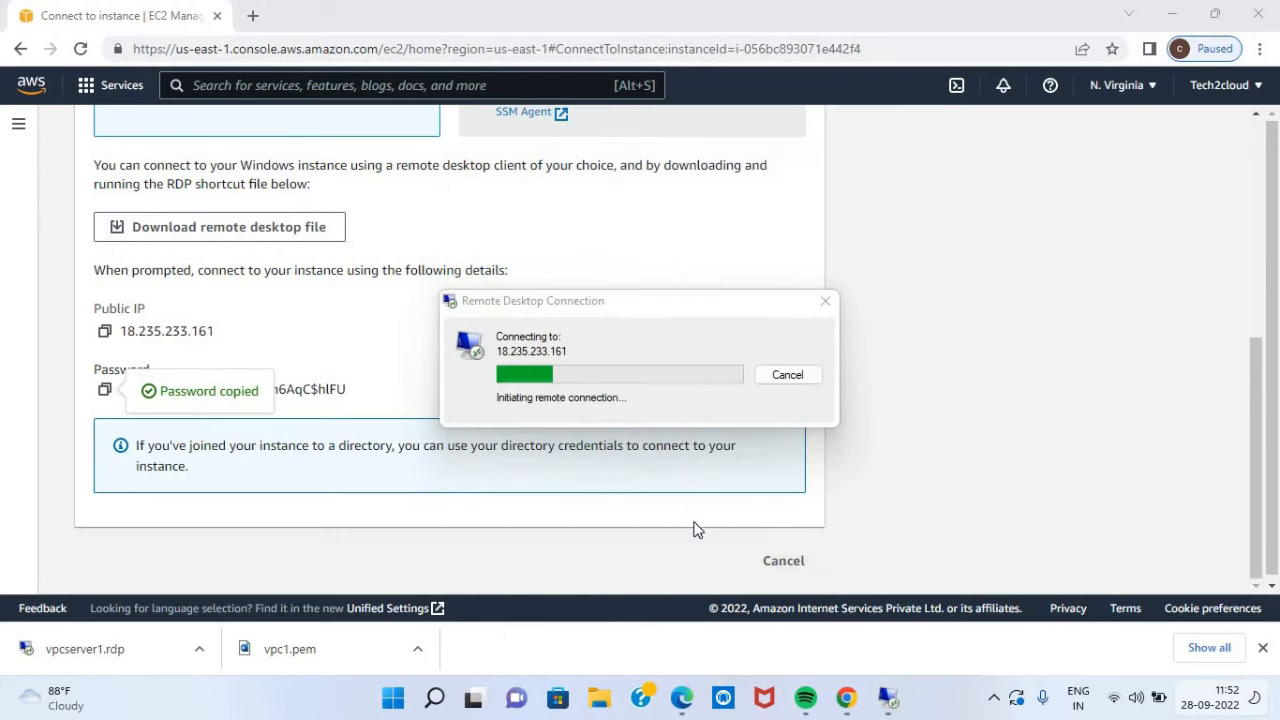